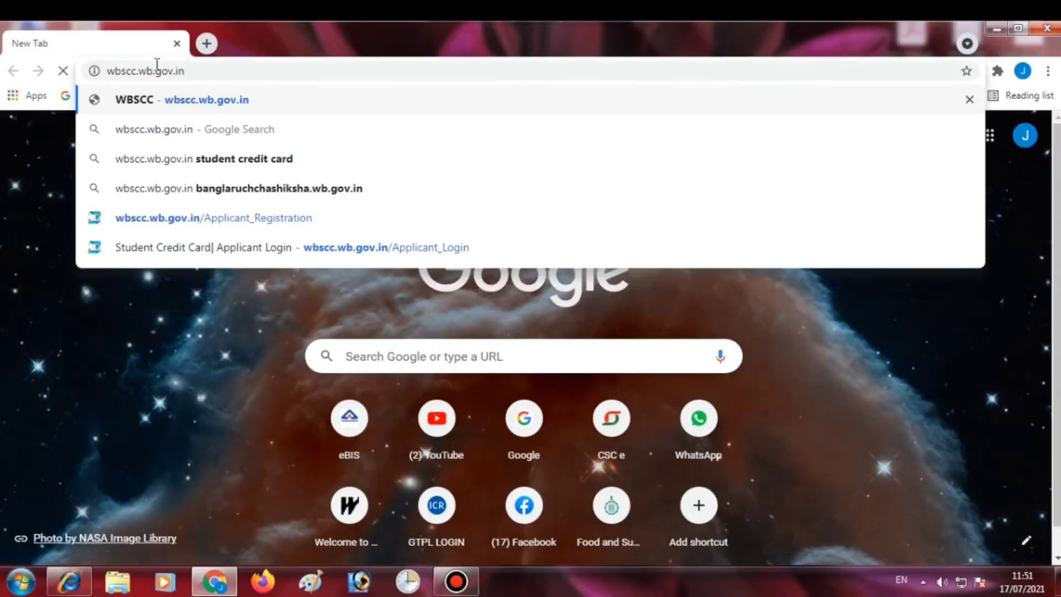
Open the Student Registration form from the home page and select the First Name field.
scroll(578, 395, down, 5)
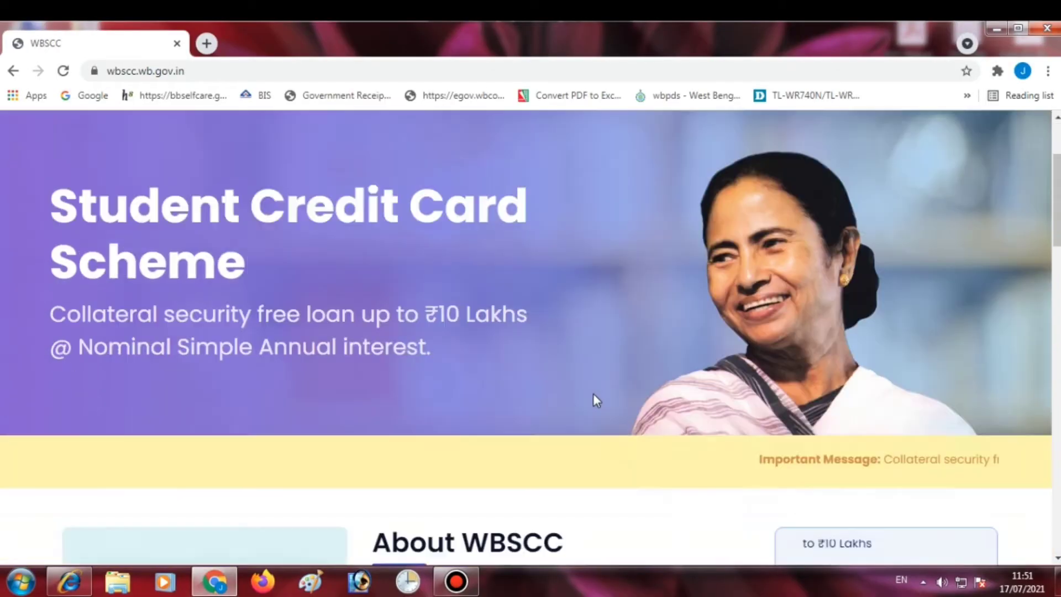
scroll(616, 400, up, 4)
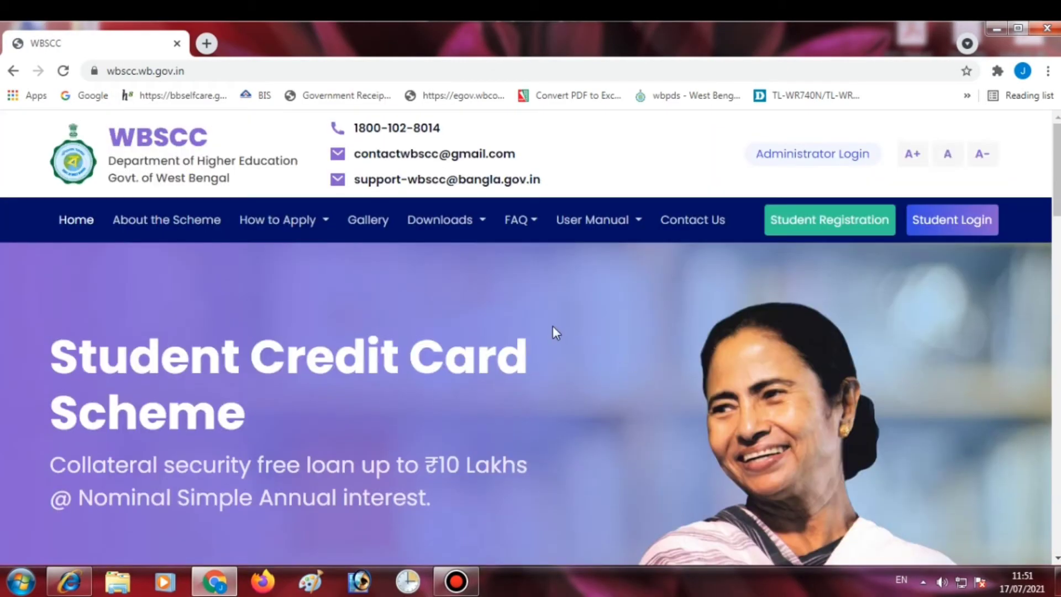
drag(1057, 156, 1053, 155)
scroll(735, 300, down, 15)
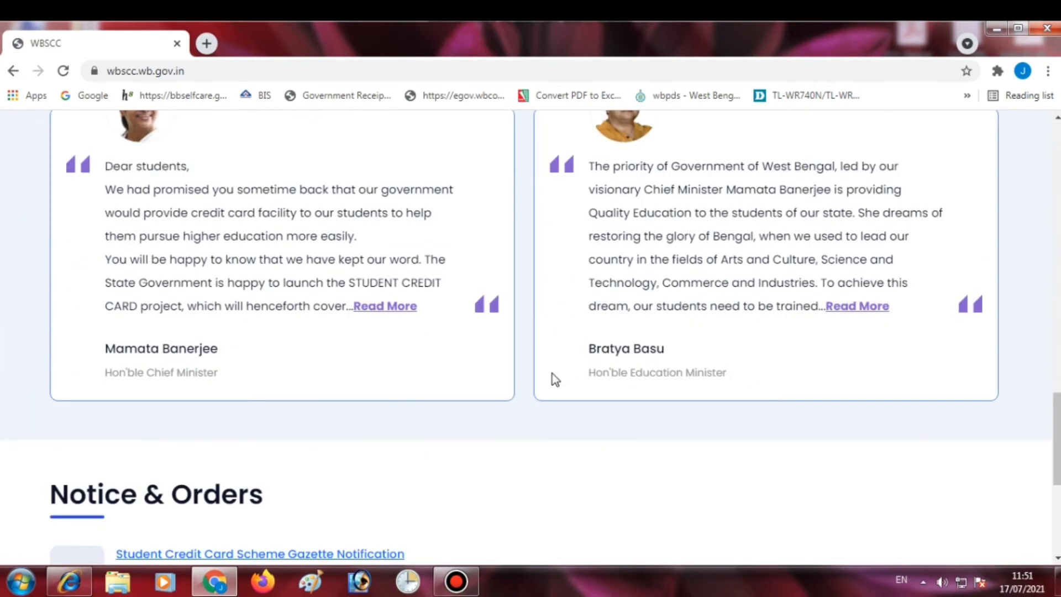
scroll(552, 374, down, 3)
scroll(556, 379, up, 20)
click(817, 224)
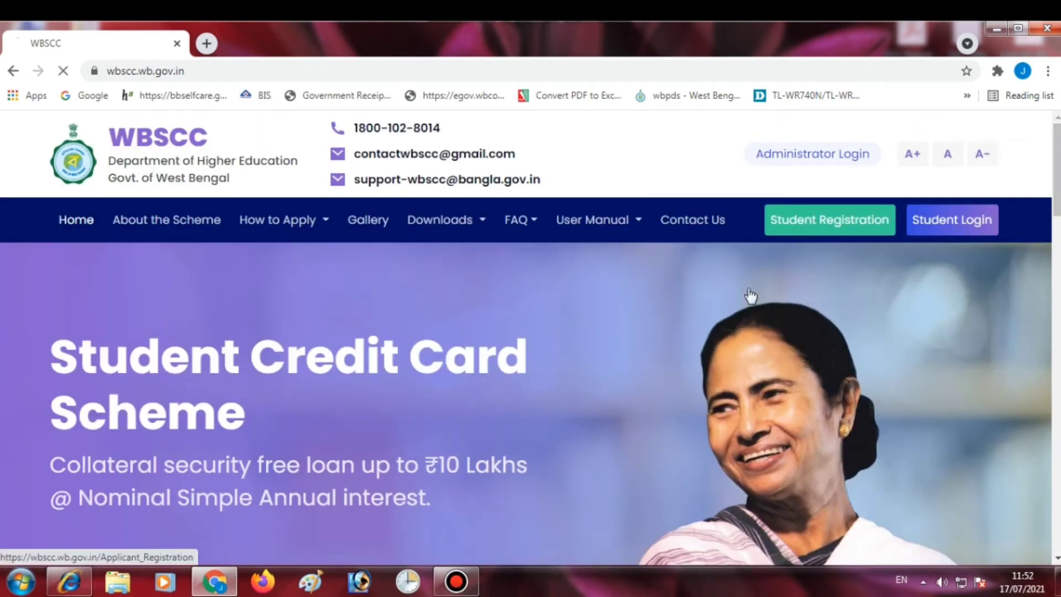
click(193, 295)
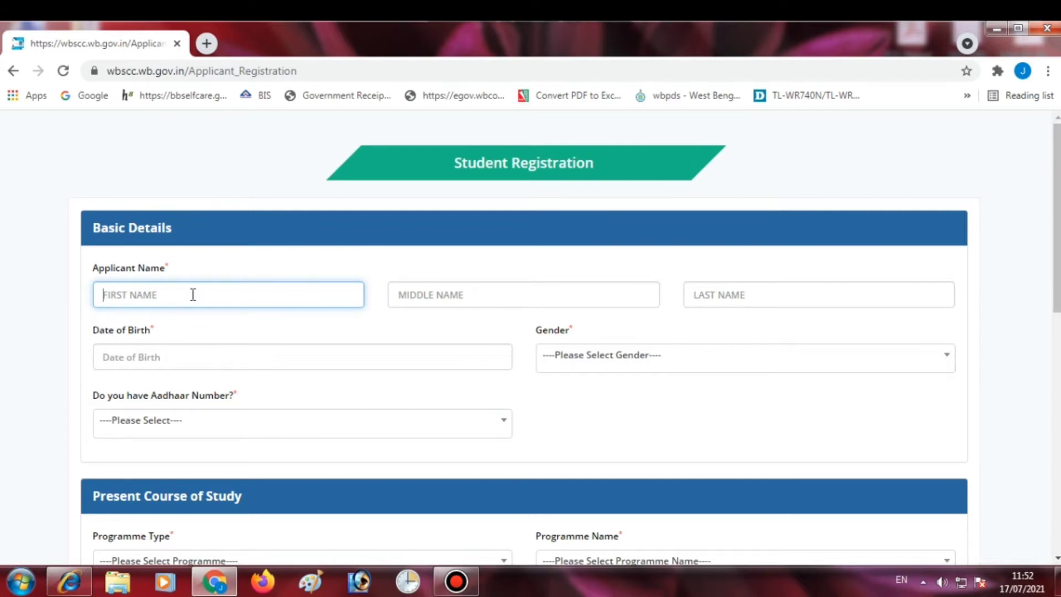
Enter the applicant's first name and last name.
text(LAT)
key(BackSpace)
key(BackSpace)
key(Tab)
key(Tab)
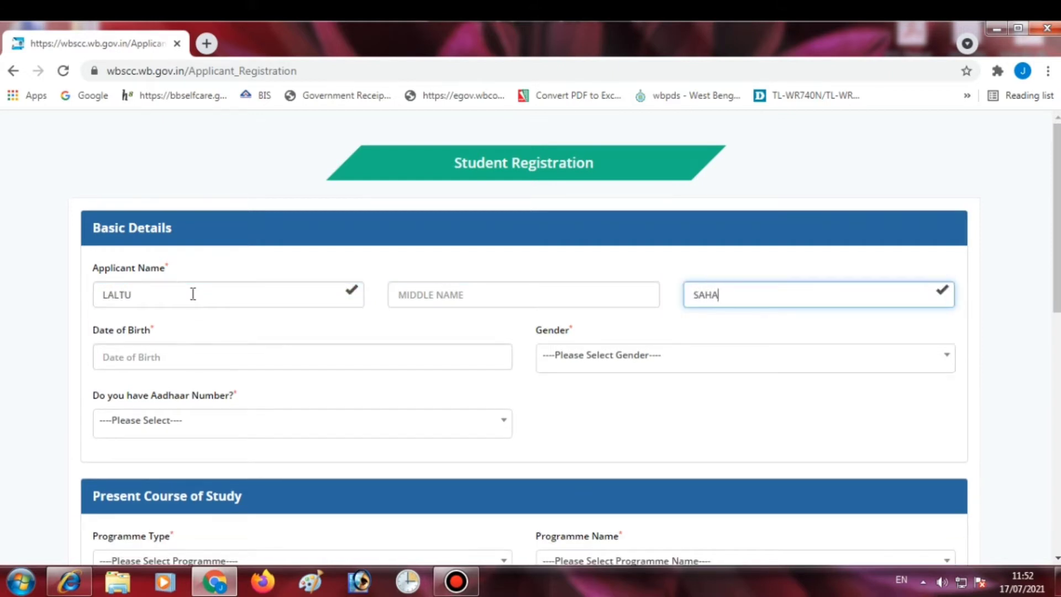
key(Tab)
Set the date of birth to 01-01-1995 and the gender to MALE.
click(188, 228)
click(116, 183)
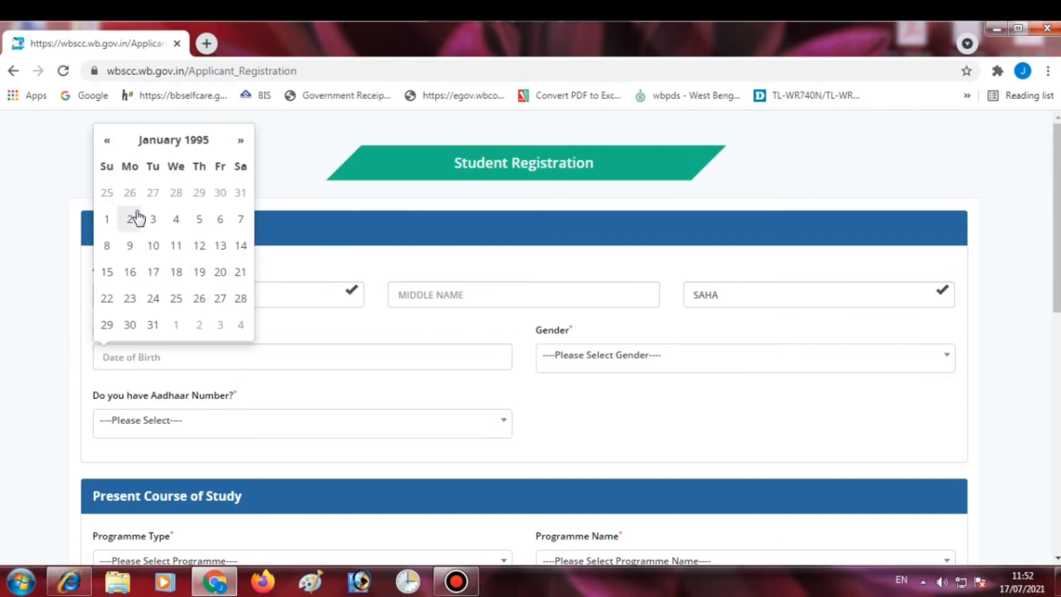
click(108, 218)
click(666, 360)
click(593, 458)
Answer Yes to having an Aadhaar number and enter the applicant's Aadhaar number.
key(Tab)
click(224, 427)
click(154, 520)
scroll(486, 411, down, 2)
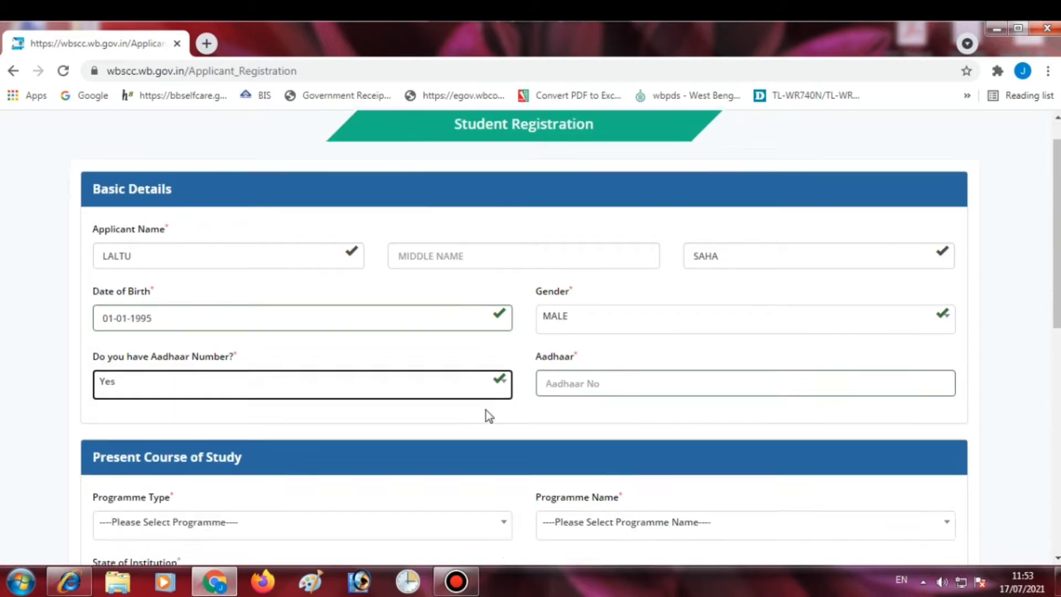
click(571, 344)
text(123412341234)
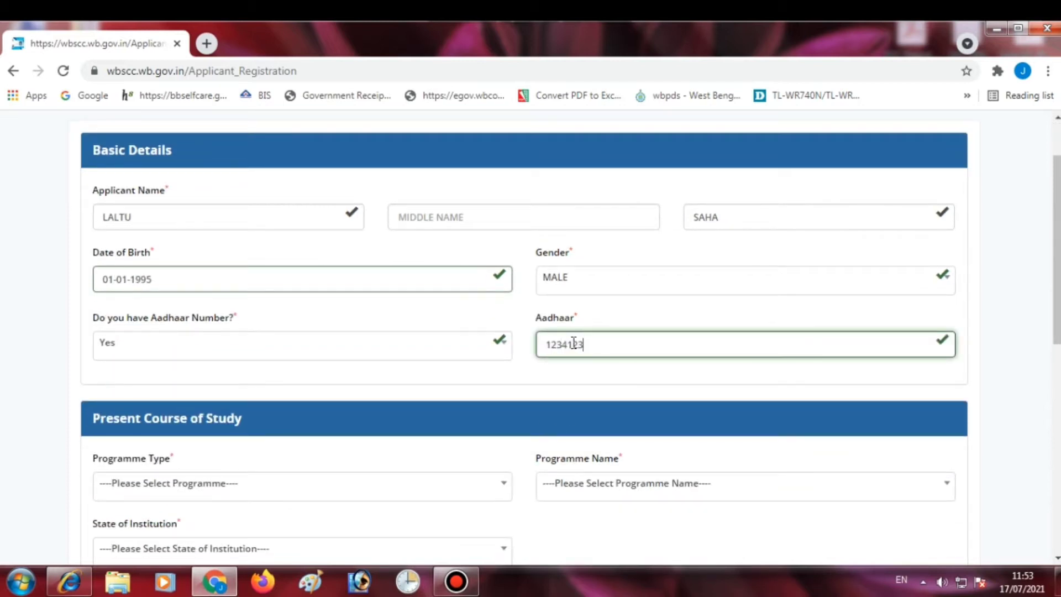
key(Tab)
scroll(507, 389, down, 2)
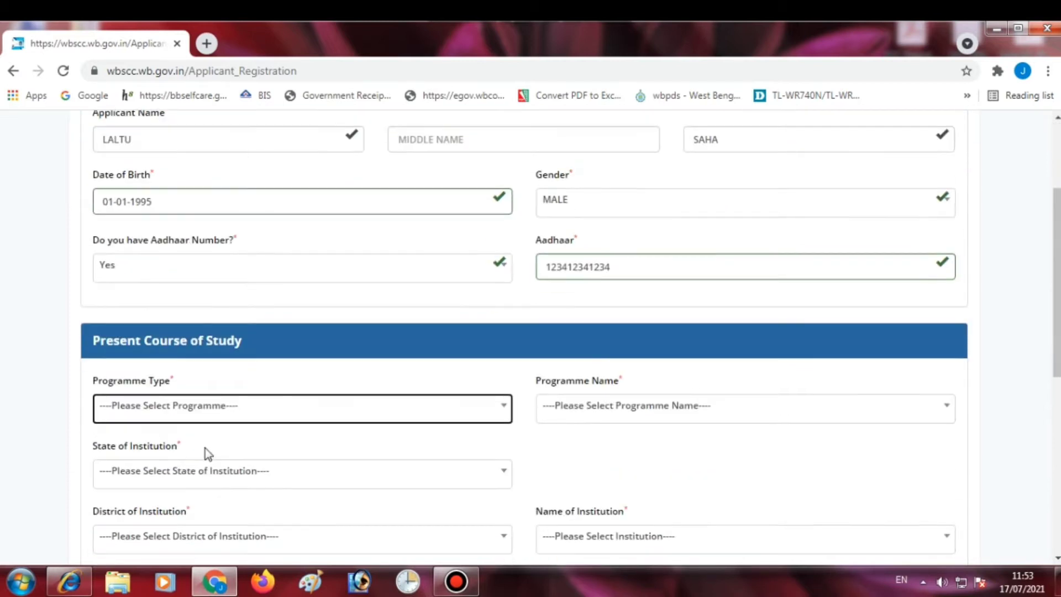
click(208, 412)
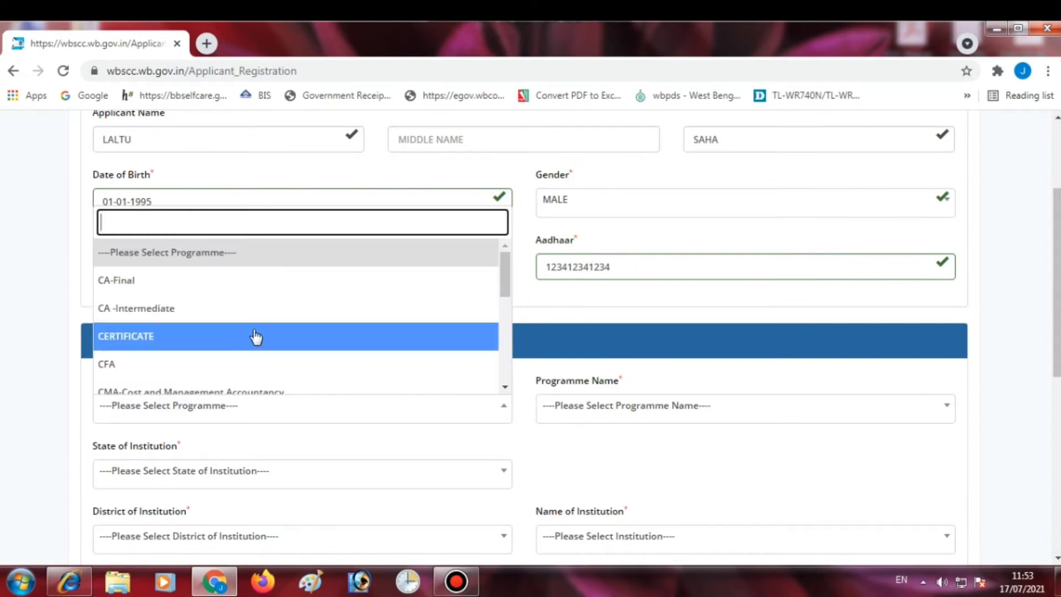
Set programme type to UG and programme to B.A.(Hons)-Bachelor of Arts (Honors).
scroll(252, 338, down, 3)
scroll(208, 340, down, 2)
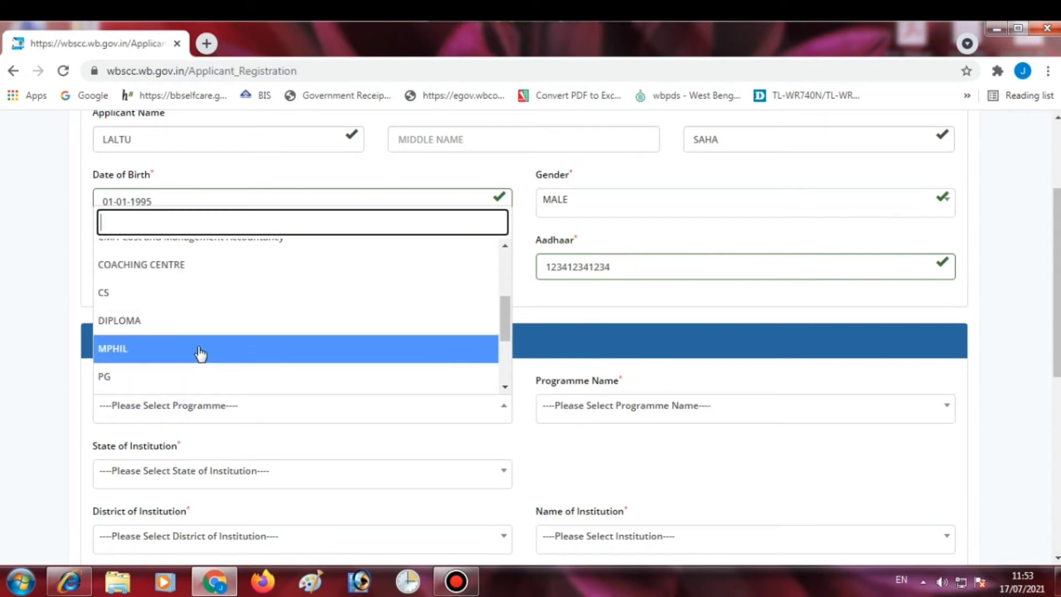
scroll(202, 355, down, 2)
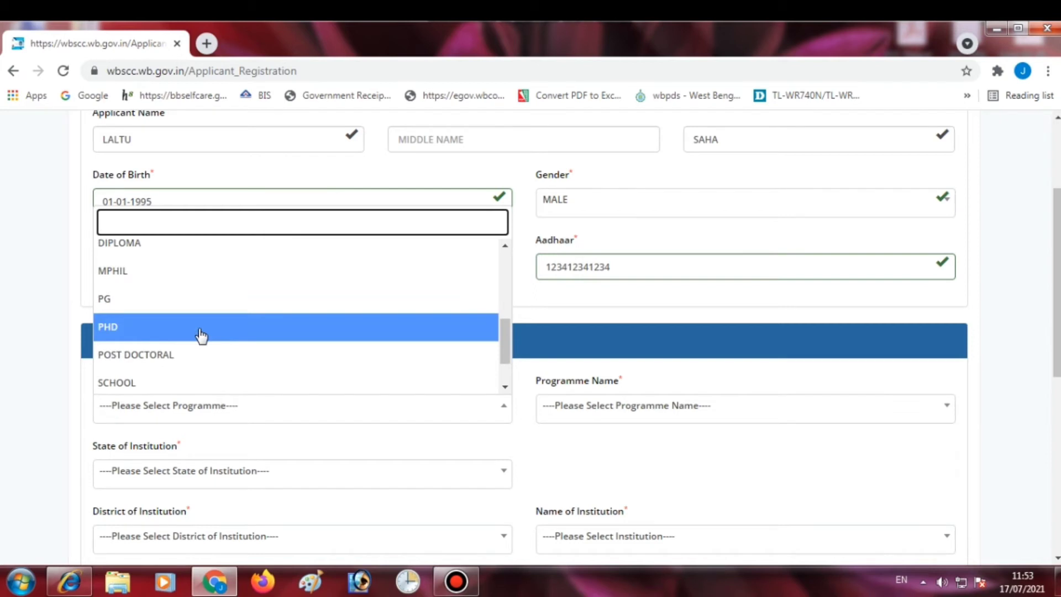
scroll(201, 337, down, 2)
scroll(204, 344, down, 2)
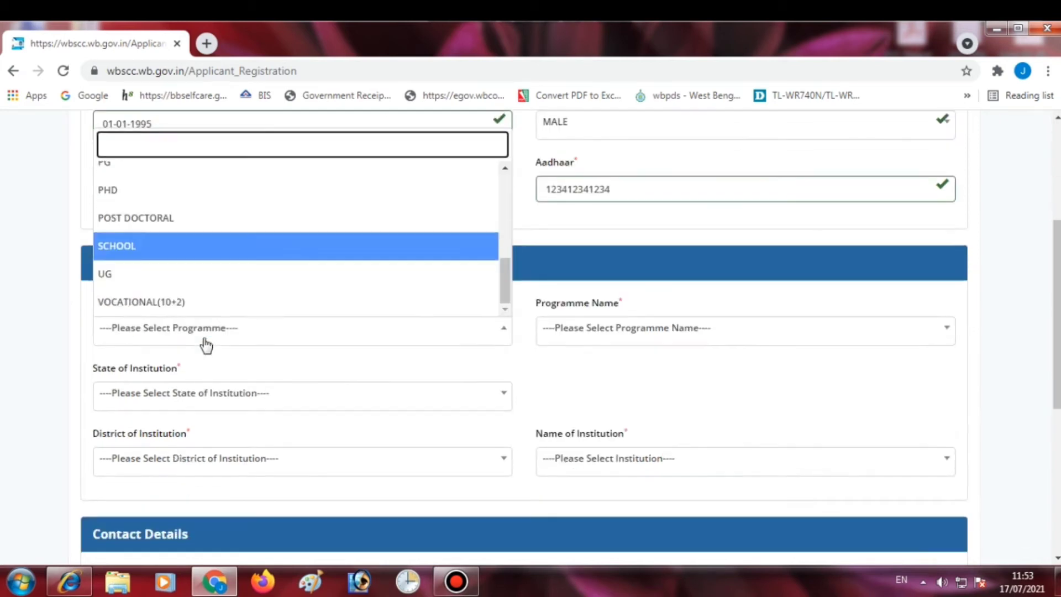
scroll(178, 280, up, 3)
scroll(172, 243, up, 3)
scroll(189, 279, down, 6)
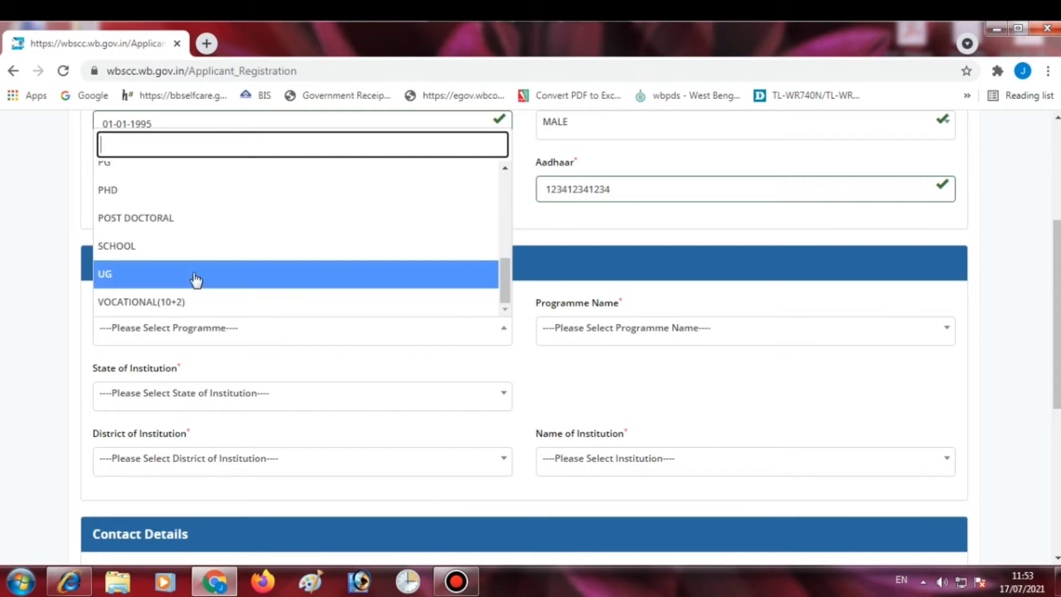
click(196, 281)
click(573, 332)
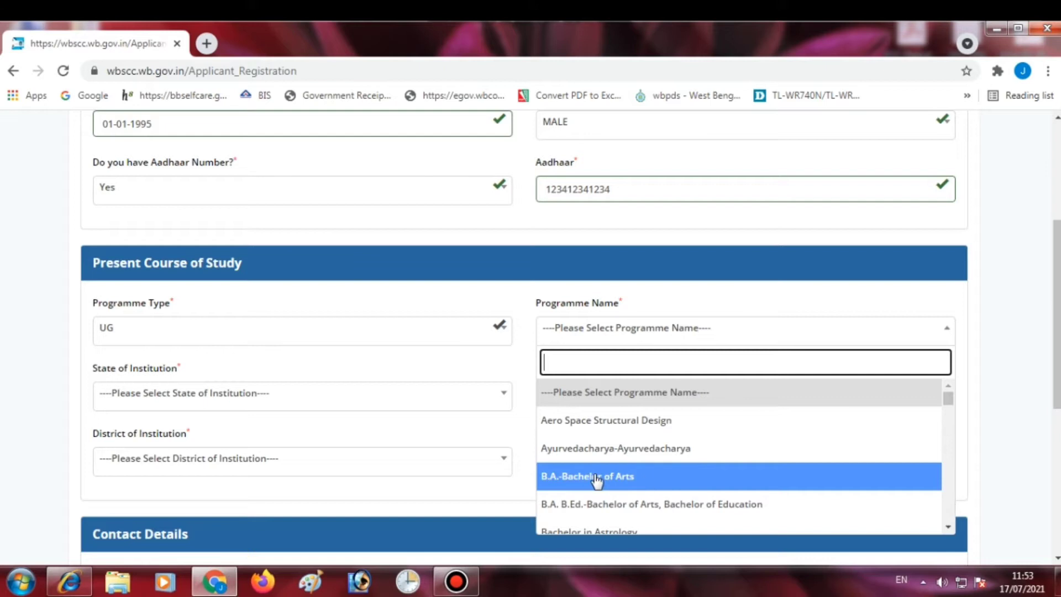
scroll(653, 467, down, 1)
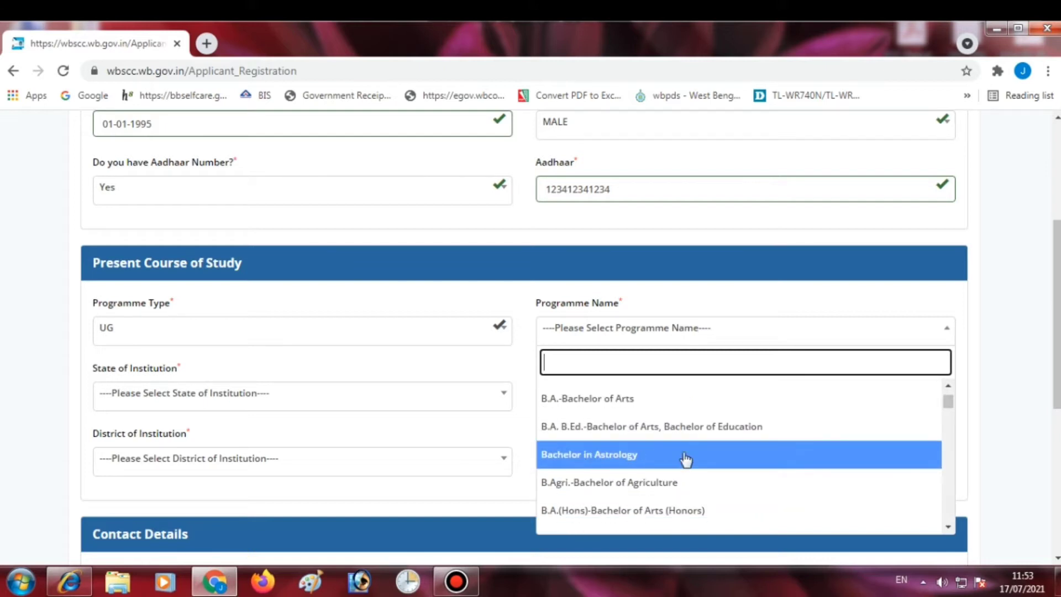
scroll(652, 485, down, 1)
scroll(691, 442, down, 1)
scroll(663, 443, up, 1)
click(616, 433)
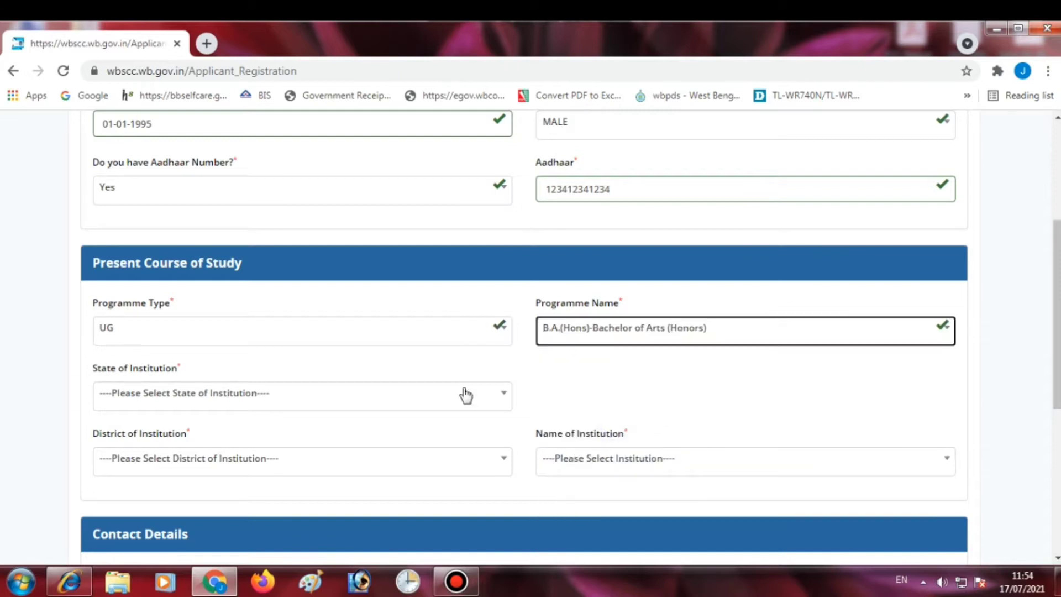
Set the institution state to West Bengal and district to NORTH TWENTY FOUR PARGANAS.
click(199, 397)
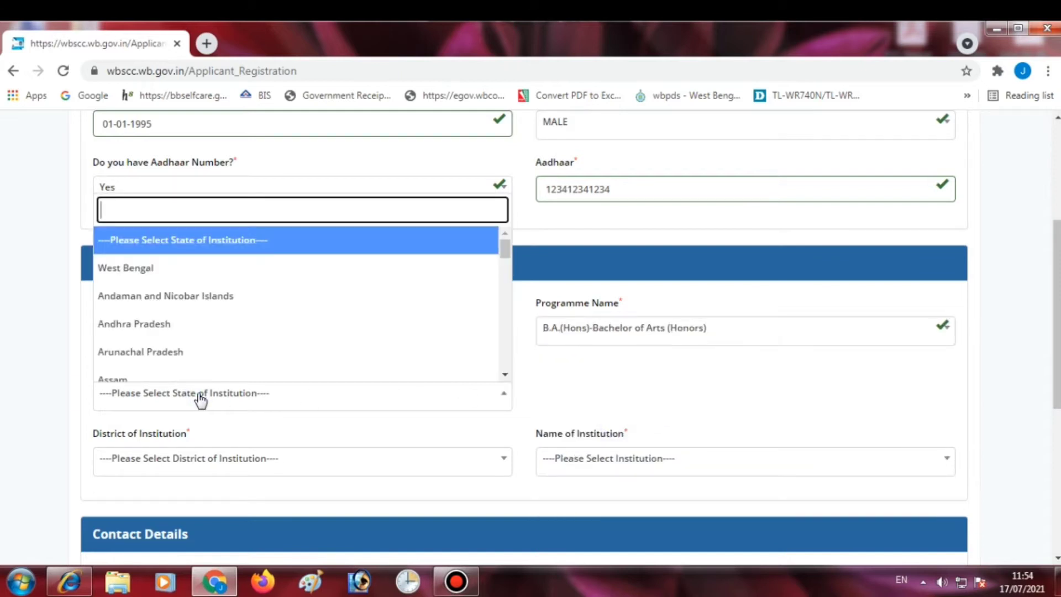
text(ALIA)
key(BackSpace)
key(BackSpace)
key(BackSpace)
key(BackSpace)
click(39, 353)
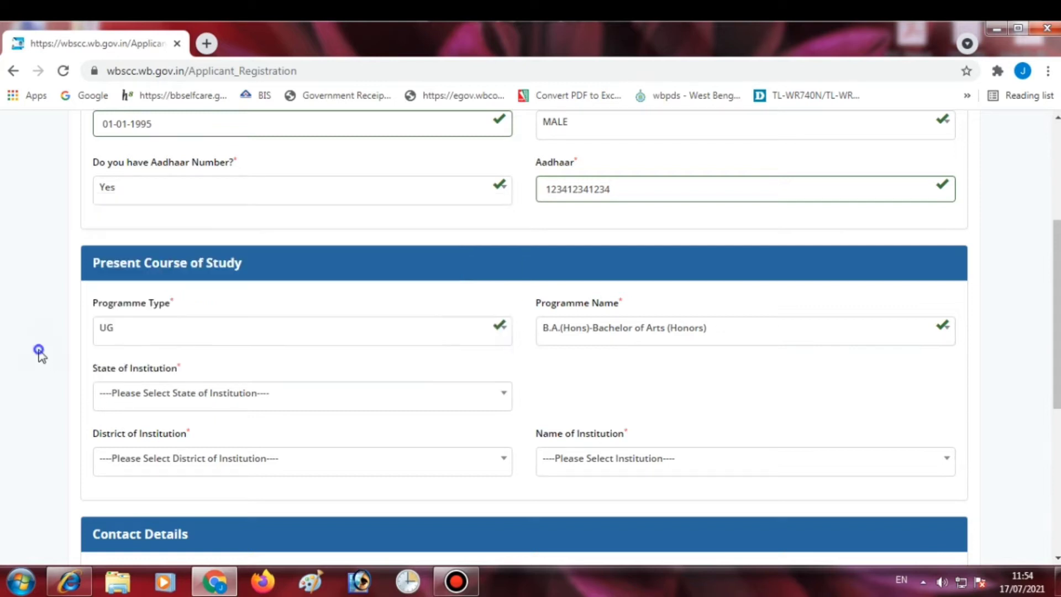
click(141, 395)
click(154, 268)
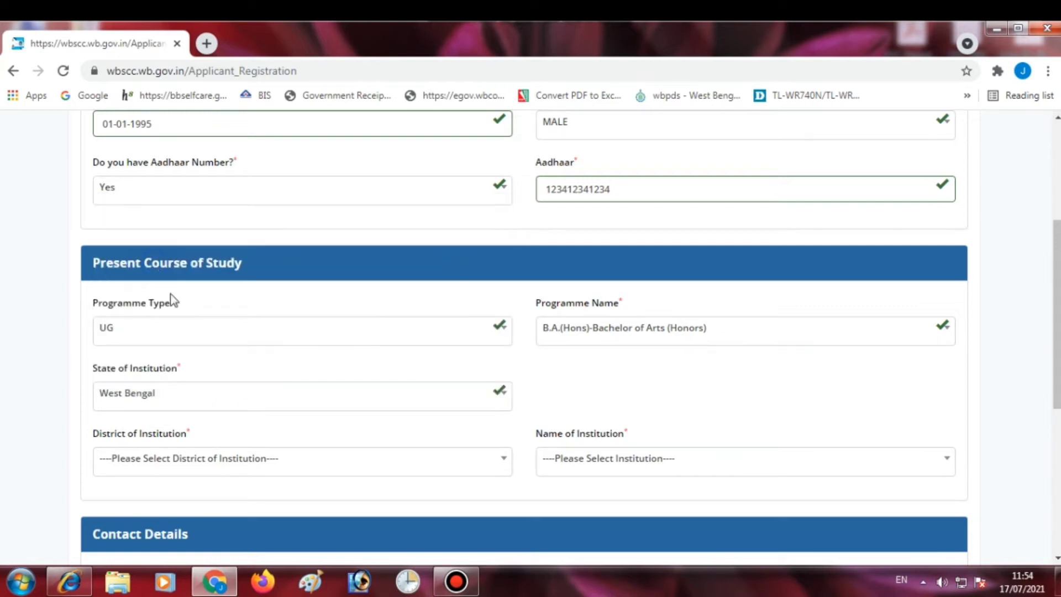
scroll(362, 395, down, 2)
click(222, 386)
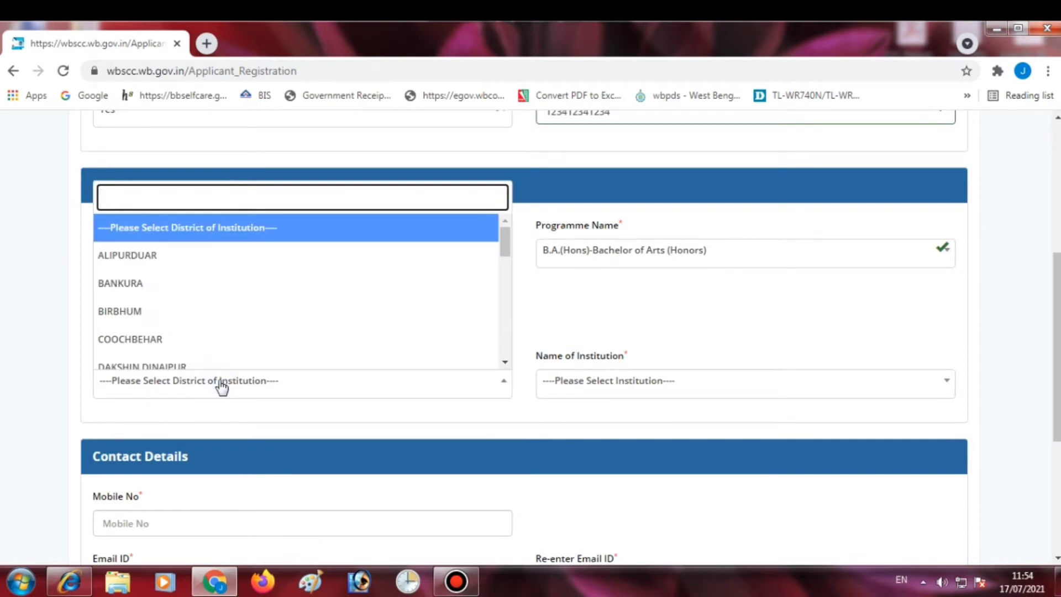
text(NORTH)
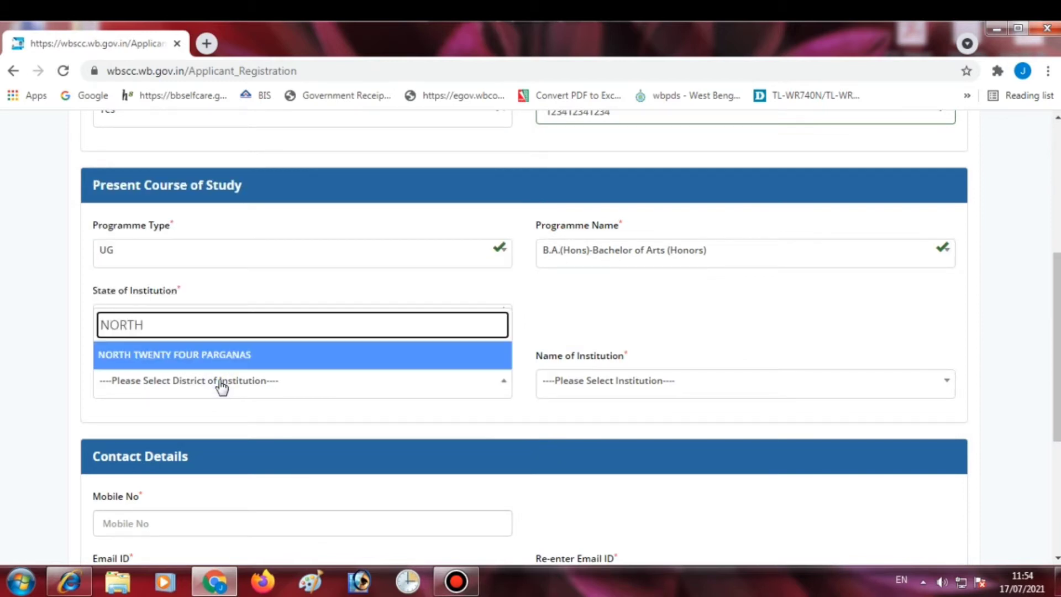
click(220, 359)
Select Barasat College as the institution, replacing the initially chosen Aliah University.
click(599, 383)
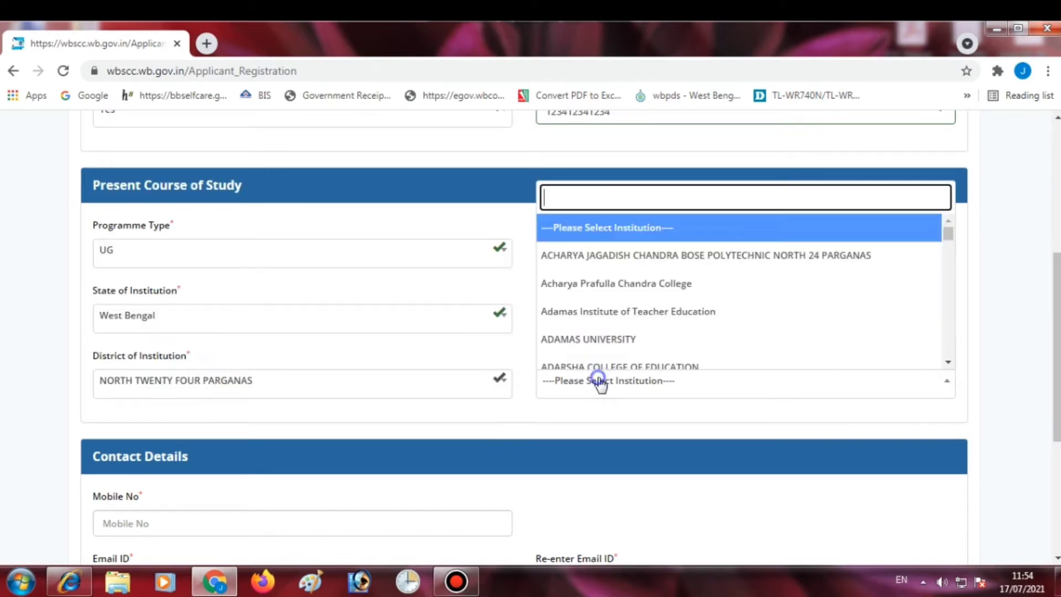
text(ALIA)
click(599, 357)
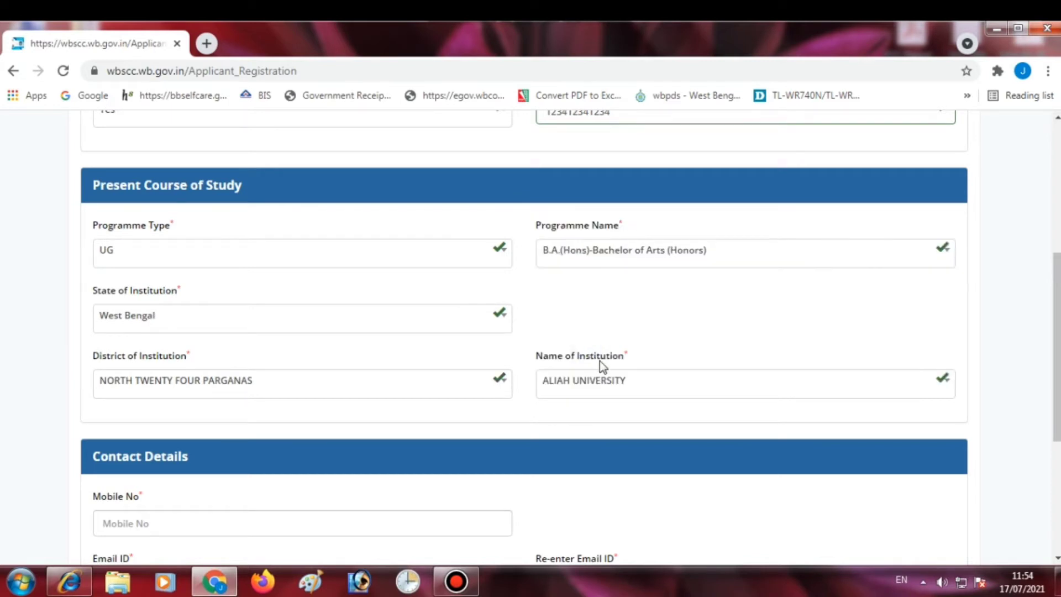
click(625, 387)
text(BARASAT)
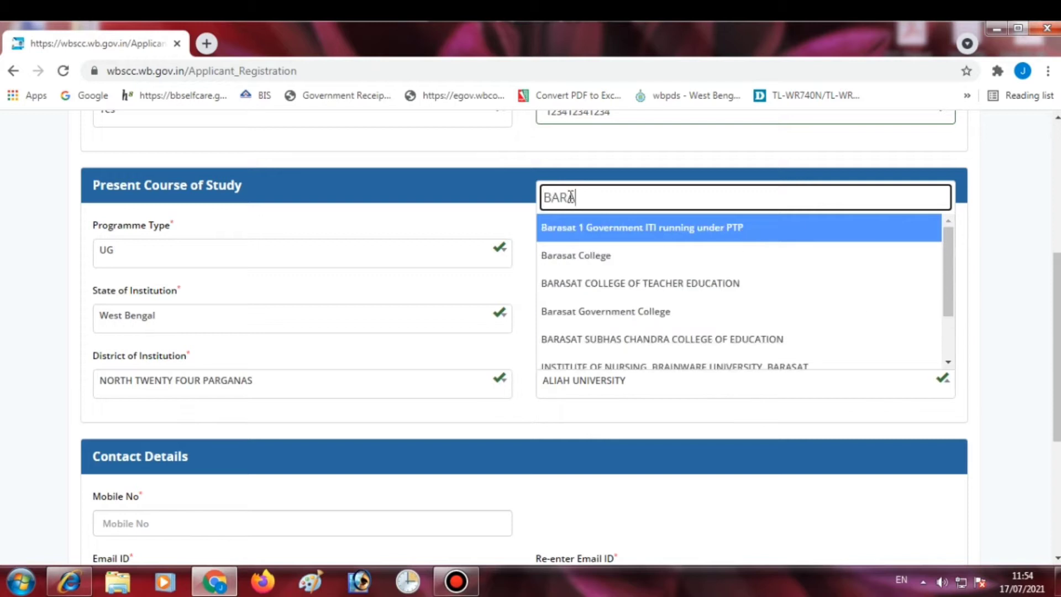
click(585, 260)
Fill in the applicant's mobile number and e-mail address, and re-enter the e-mail to confirm.
scroll(735, 376, down, 3)
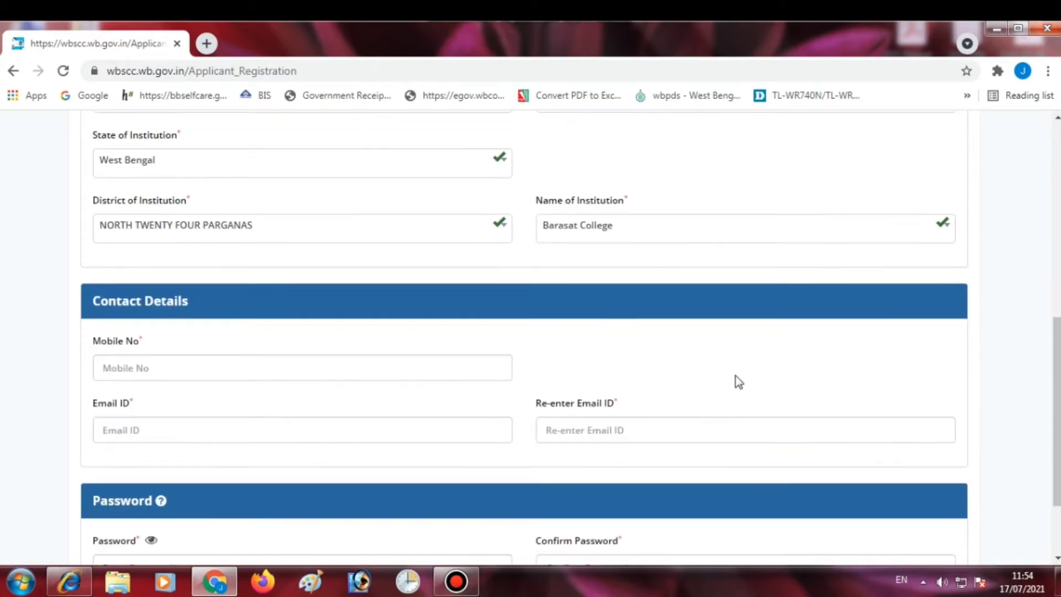
click(180, 378)
text(XXXXXXXXXX)
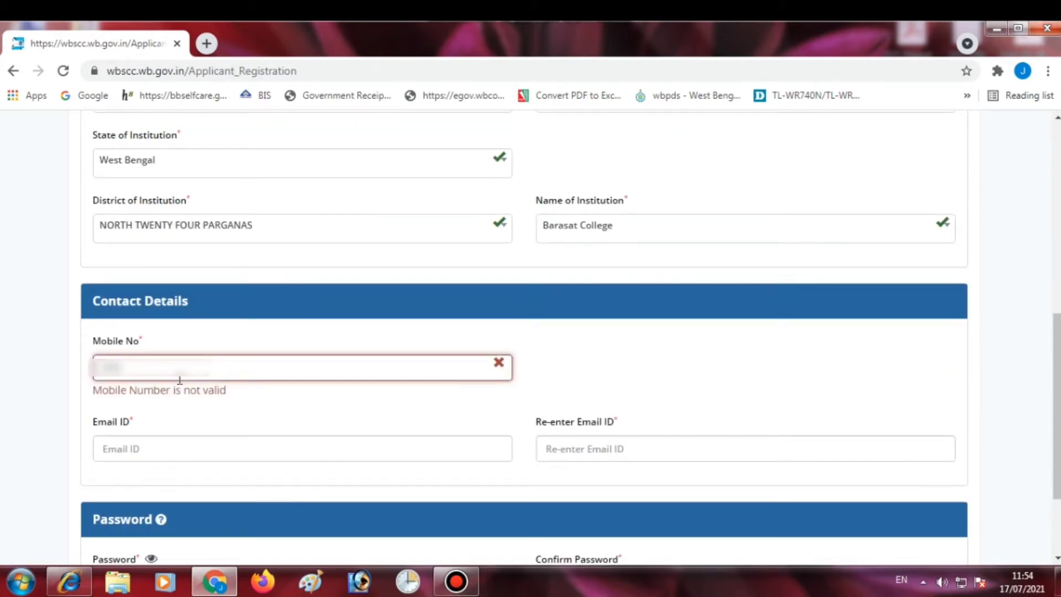
key(Tab)
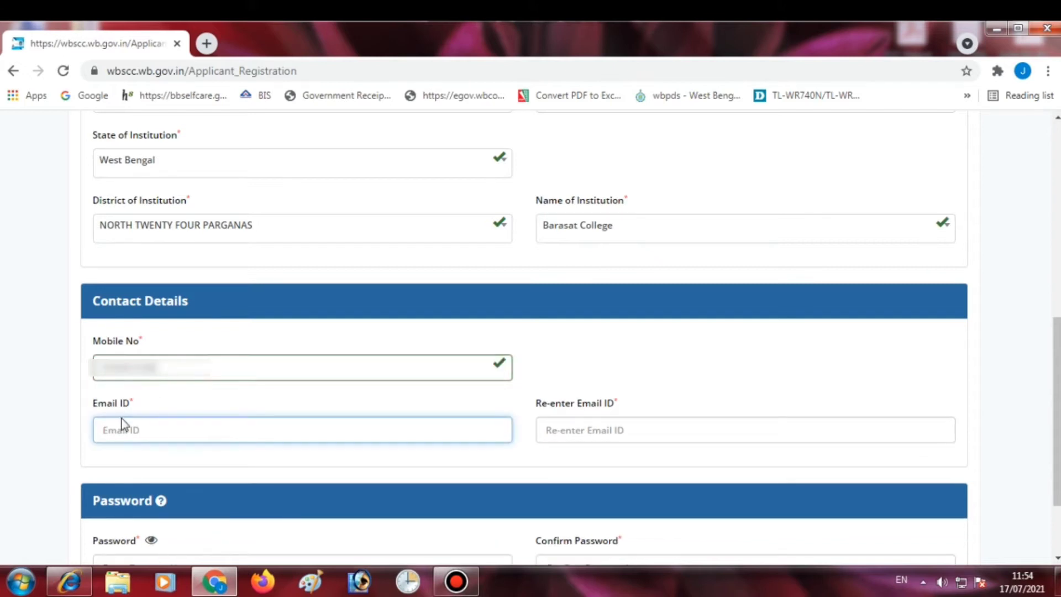
click(586, 443)
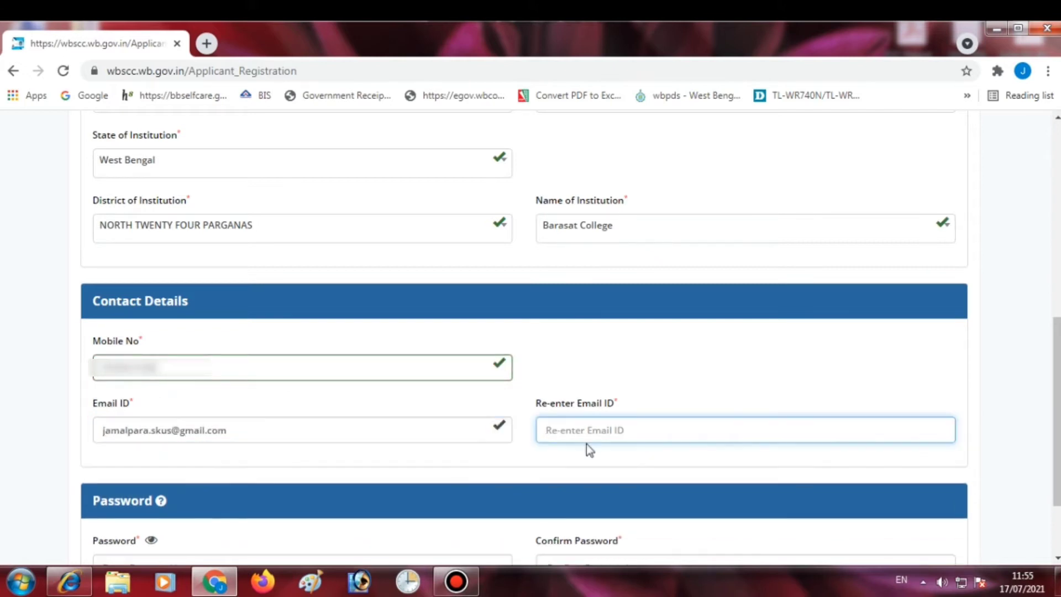
Enter a strong account password and confirm it until Passwords matched appears.
key(Tab)
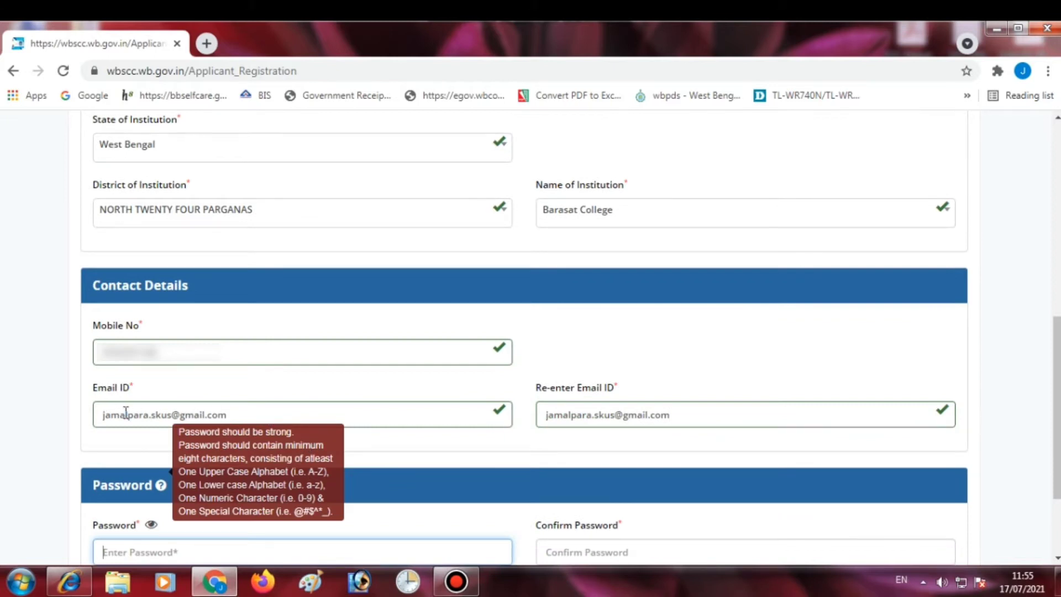
scroll(428, 461, down, 1)
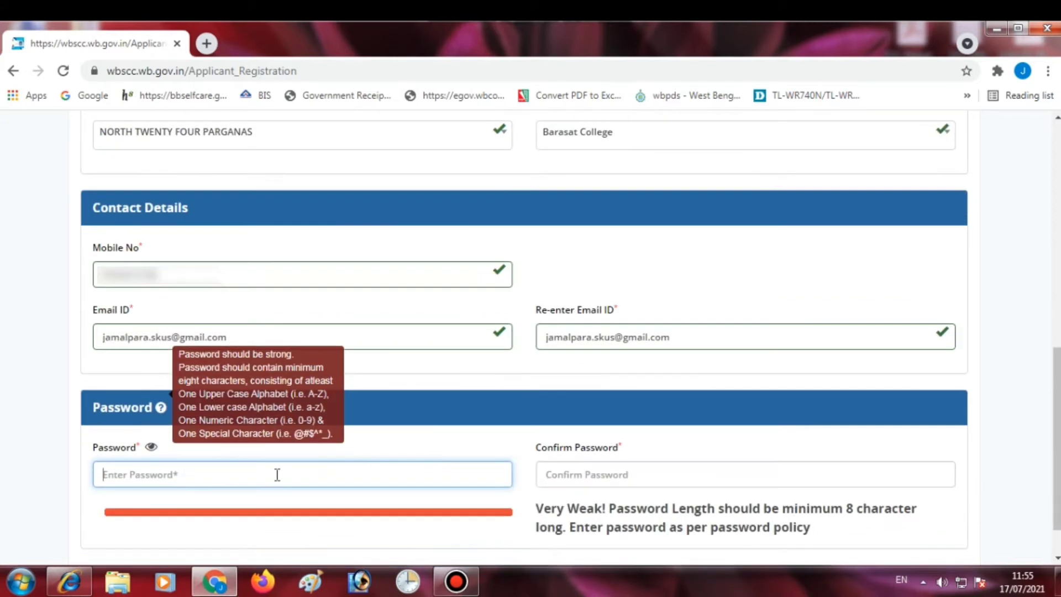
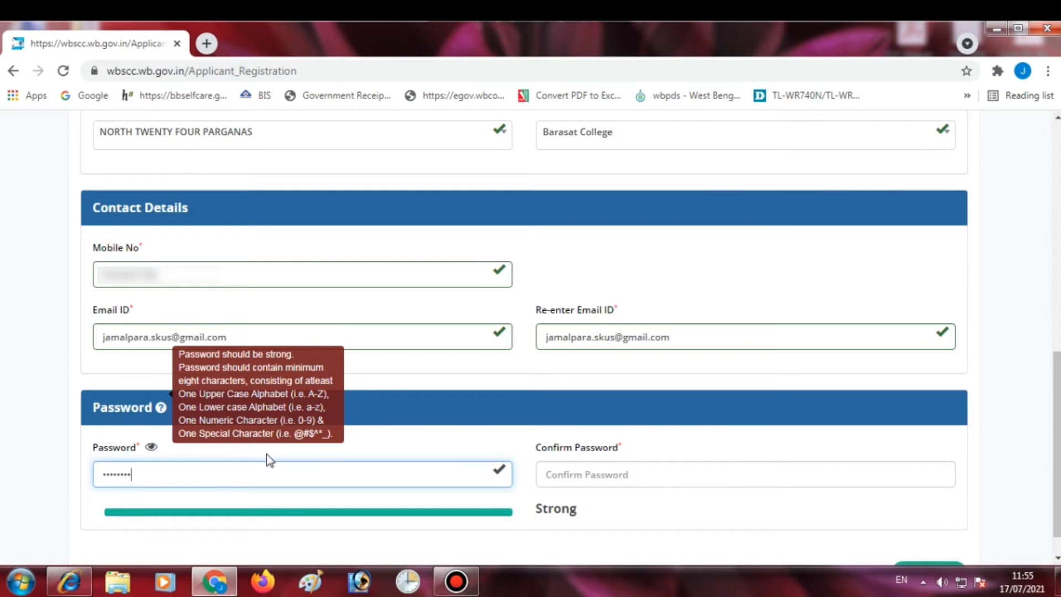
scroll(266, 456, down, 1)
key(Tab)
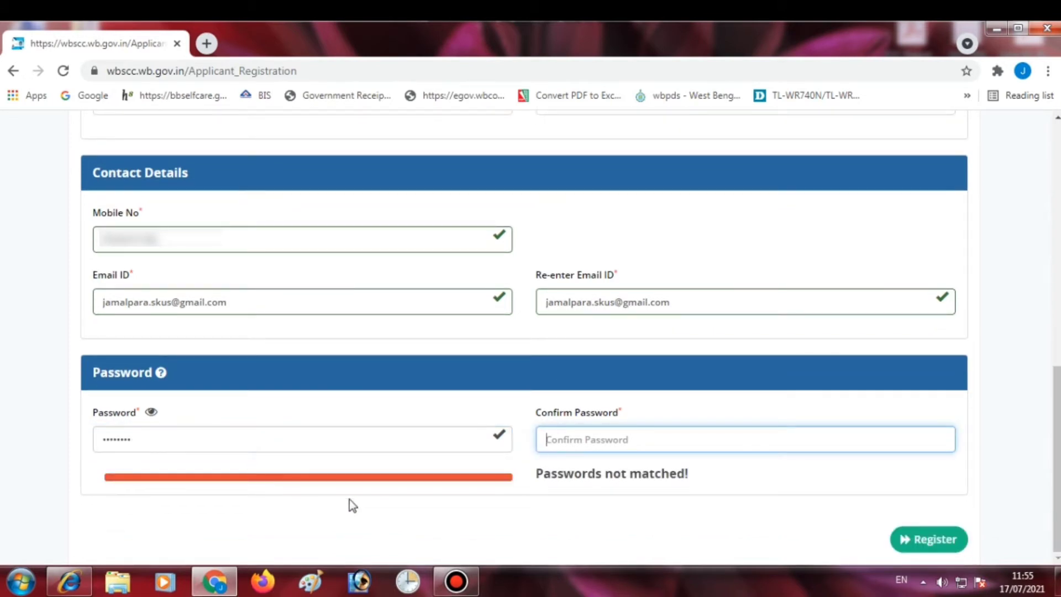
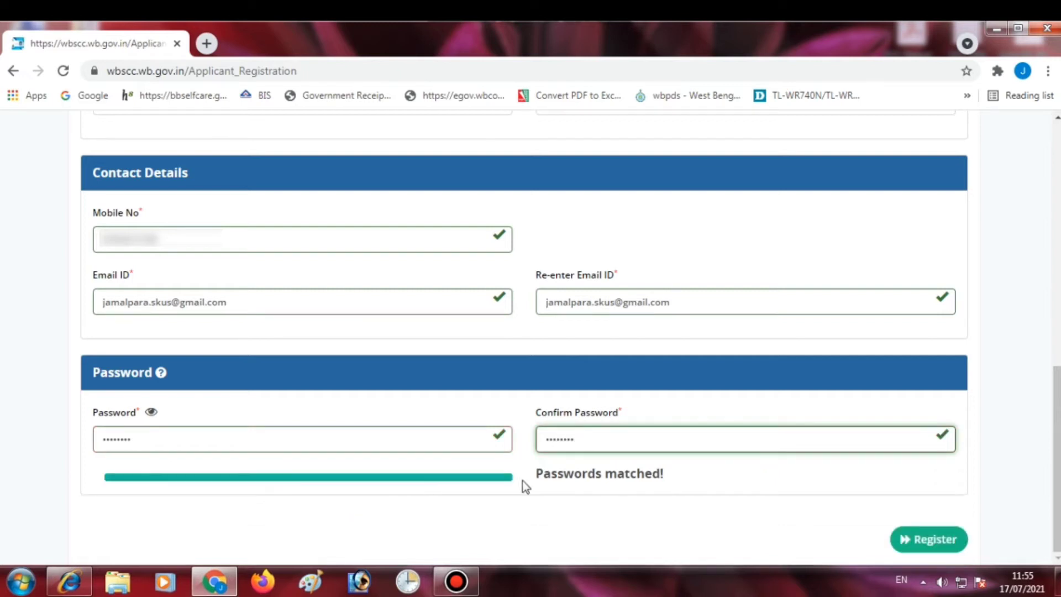
click(658, 470)
scroll(643, 396, up, 10)
scroll(644, 396, down, 5)
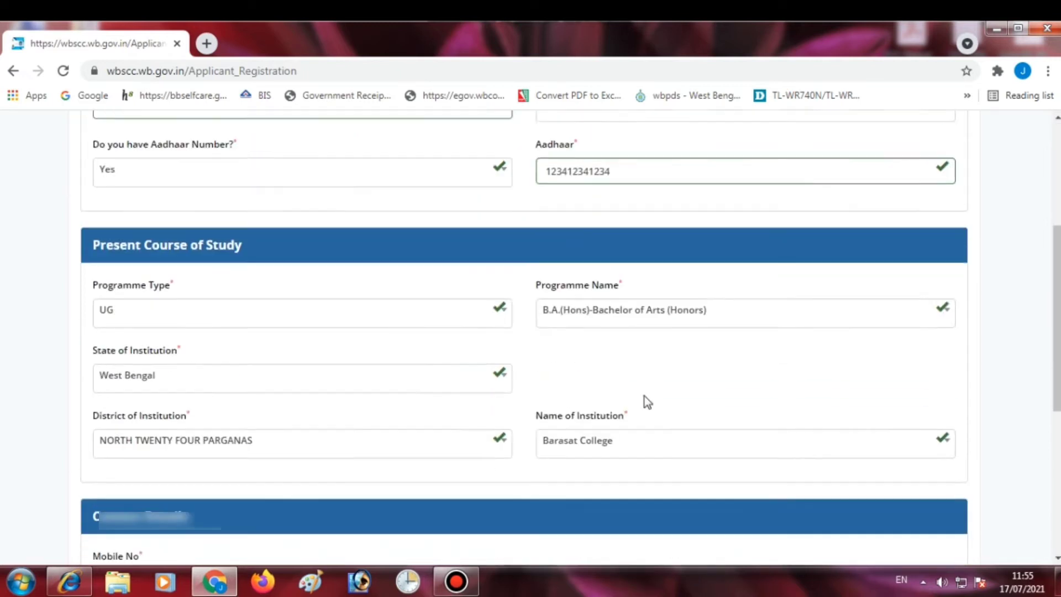
scroll(644, 395, down, 1)
scroll(644, 395, up, 1)
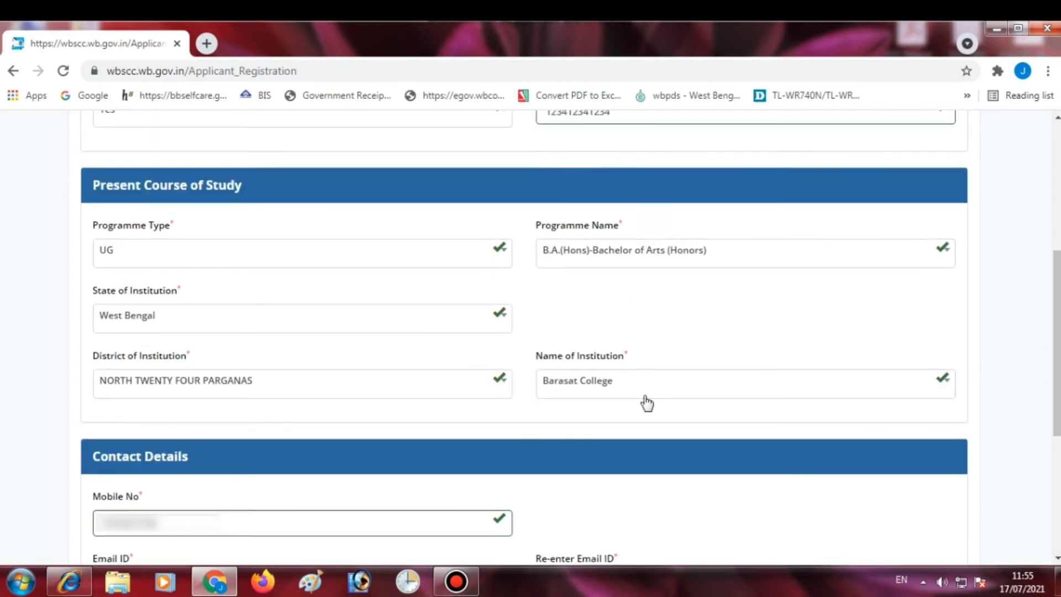
scroll(652, 437, down, 5)
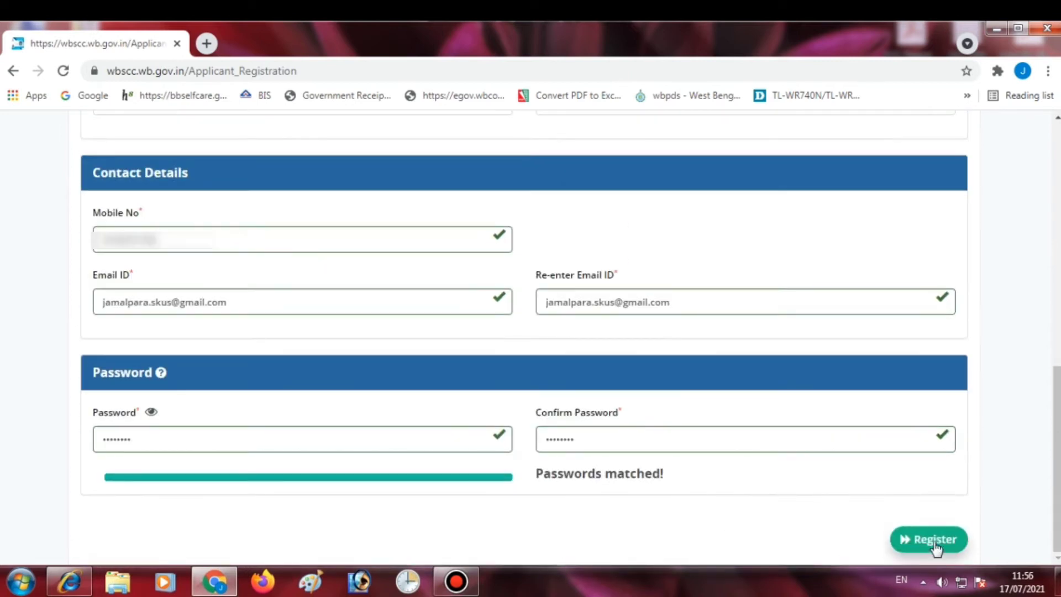
Register the account, verify the mobile number with the OTP, and dismiss the success dialog.
click(921, 533)
click(371, 224)
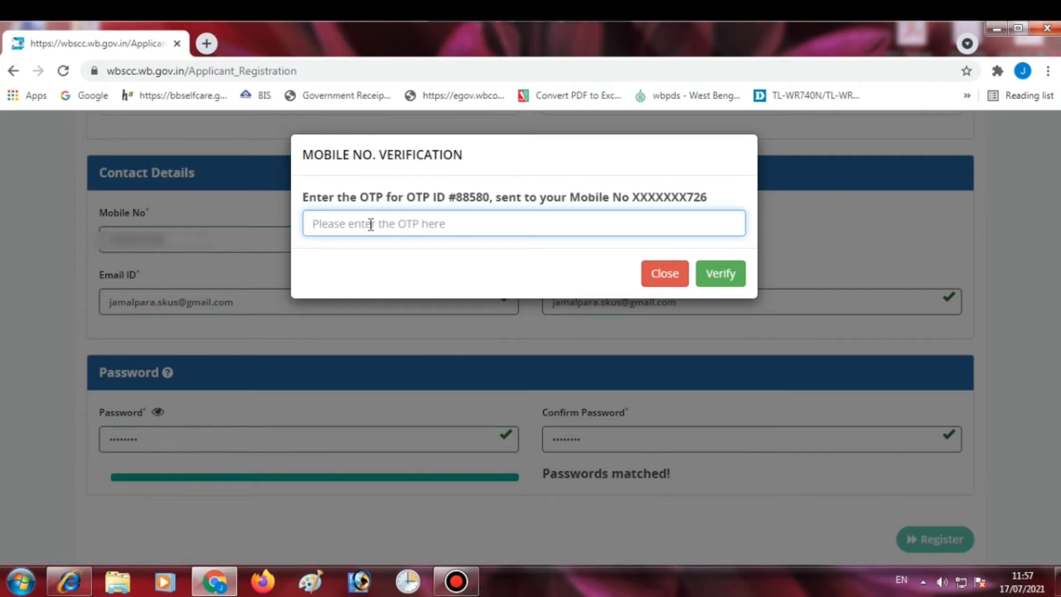
text(••••)
click(720, 279)
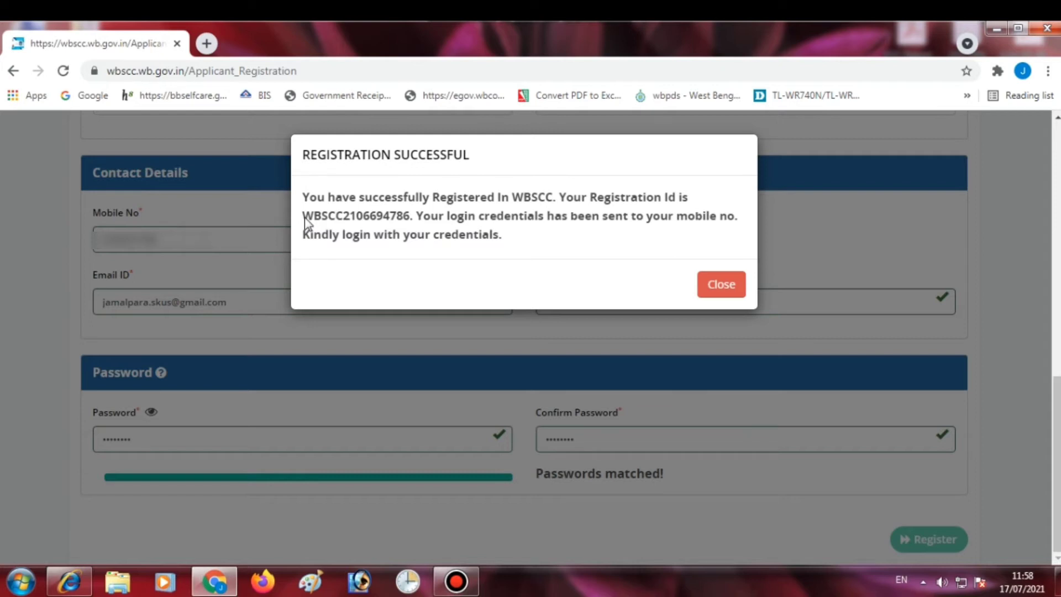
click(721, 284)
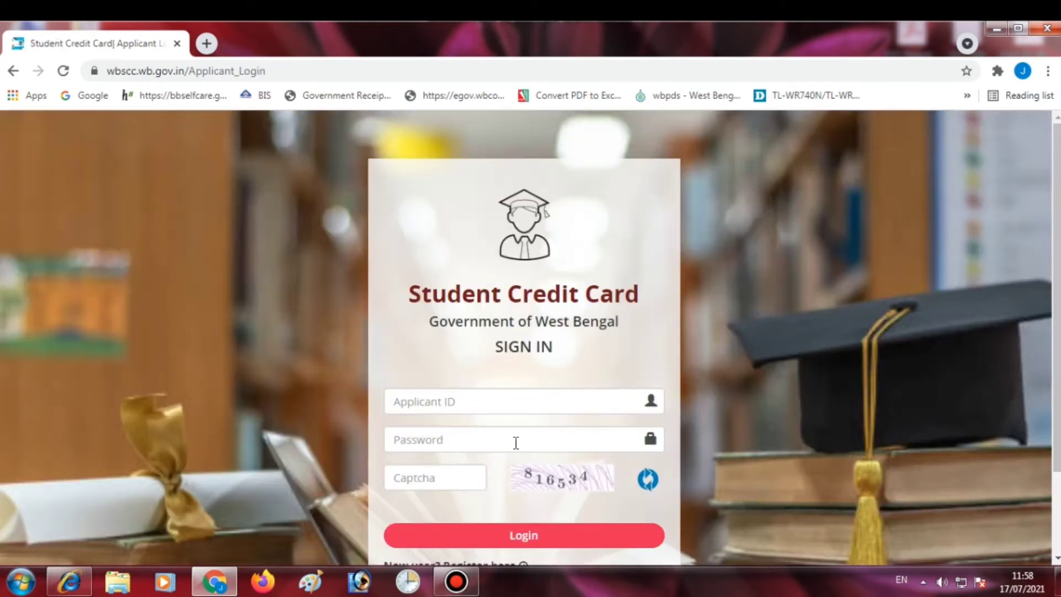
click(451, 401)
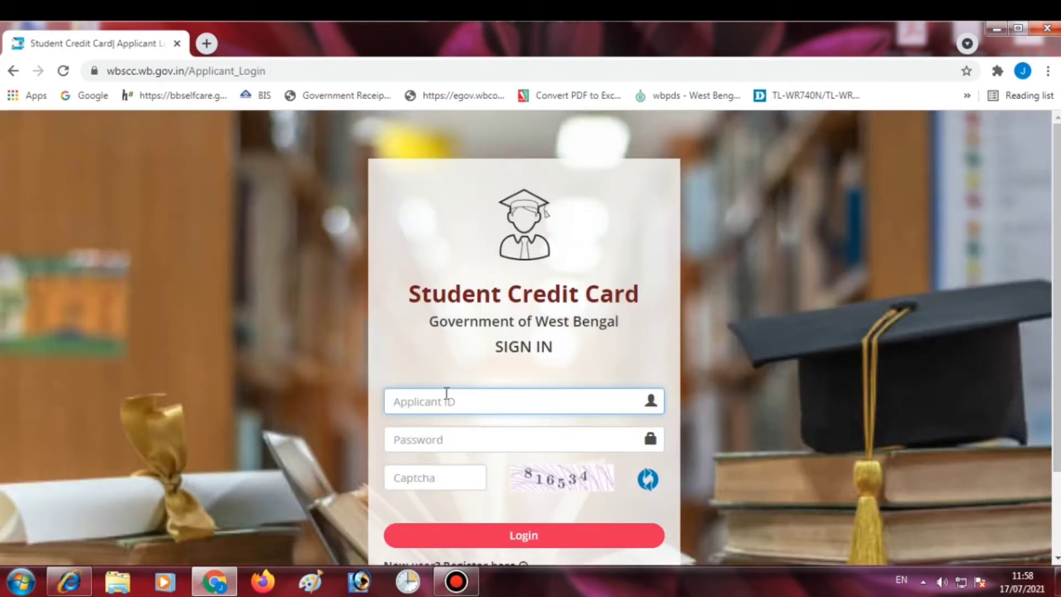
Sign in with the applicant ID, password and captcha code to reach the dashboard.
click(438, 473)
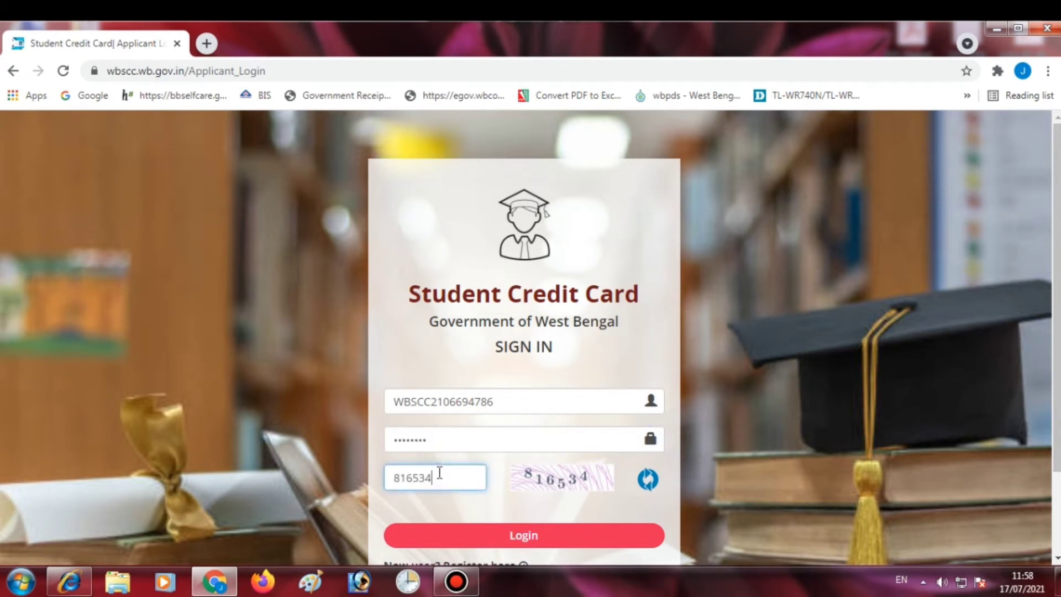
scroll(549, 449, down, 2)
click(520, 437)
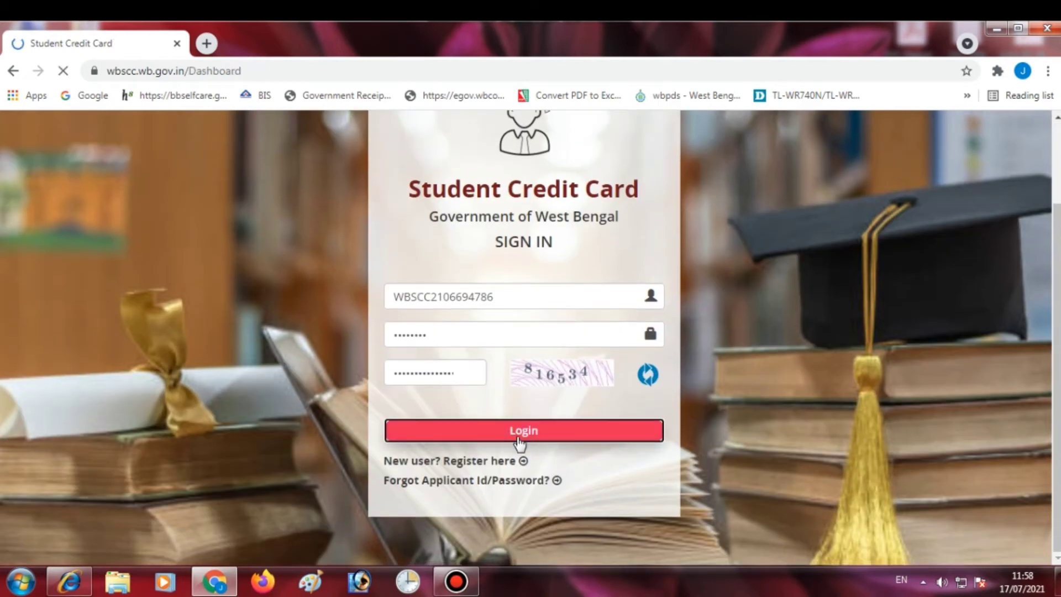
scroll(808, 412, down, 2)
scroll(721, 403, up, 2)
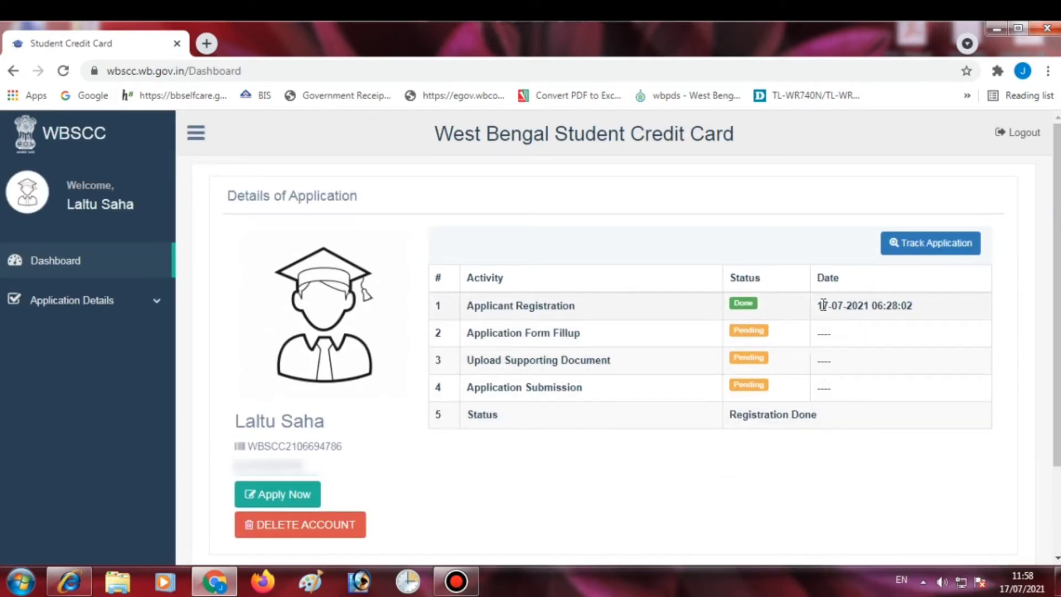
scroll(658, 387, down, 2)
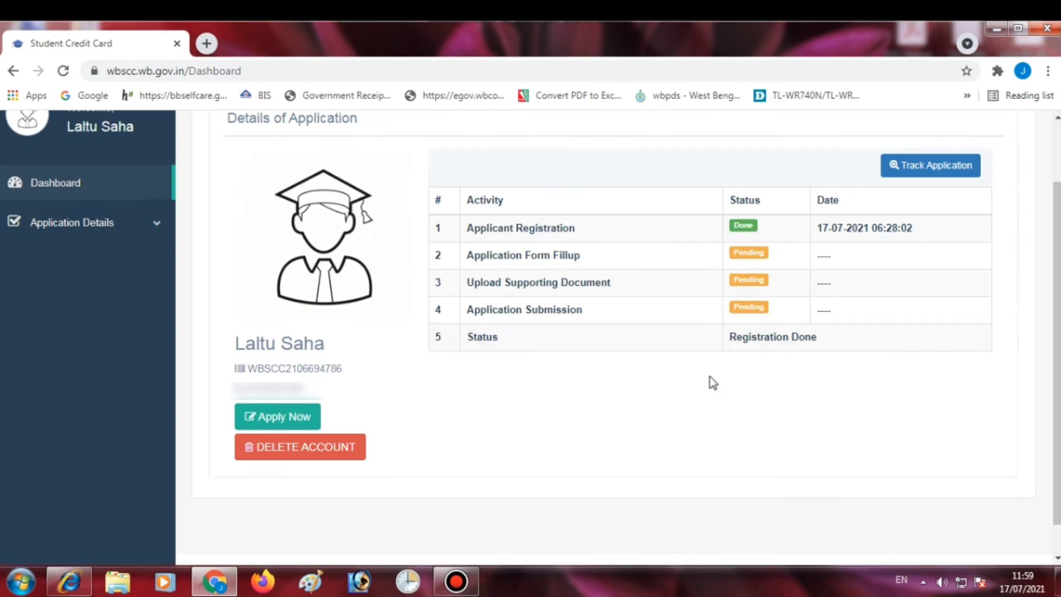
Start the loan application, enter parents' and co-borrower's names, and set relationship to FATHER.
click(286, 416)
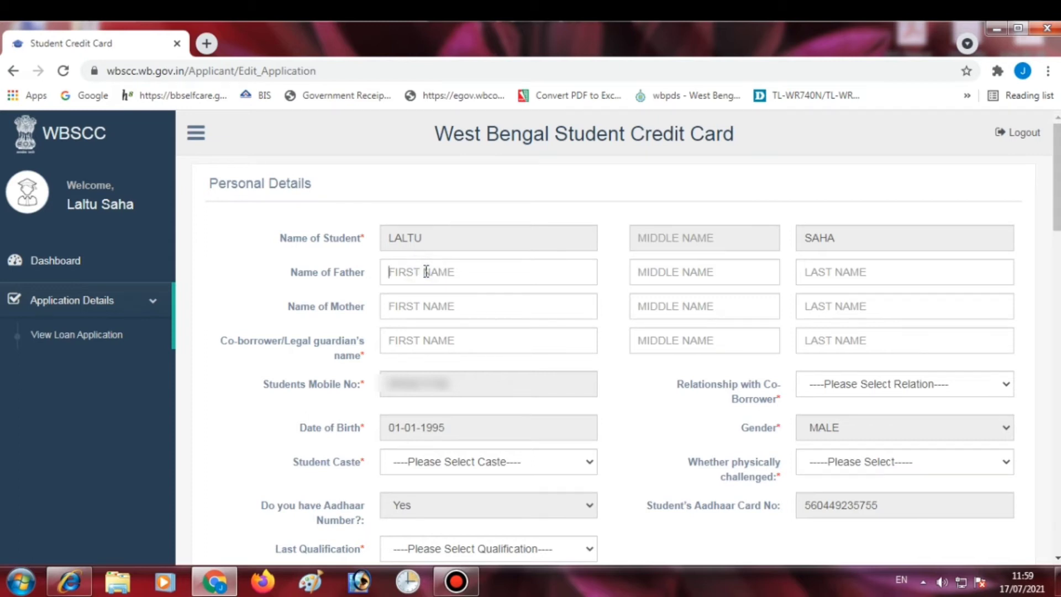
key(Tab)
key(Tab)
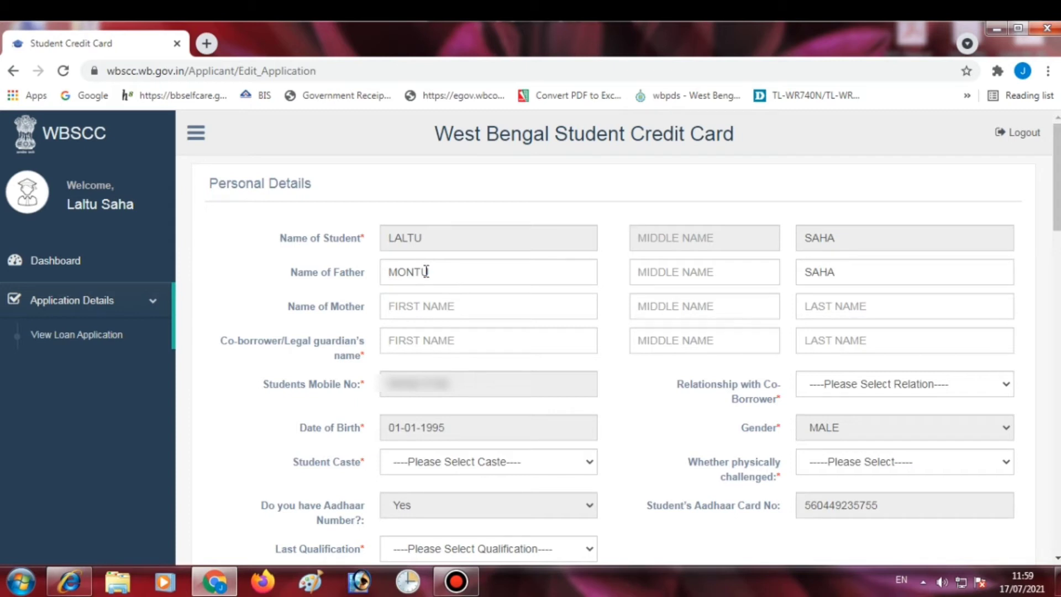
key(Tab)
text(M)
text(SAHA)
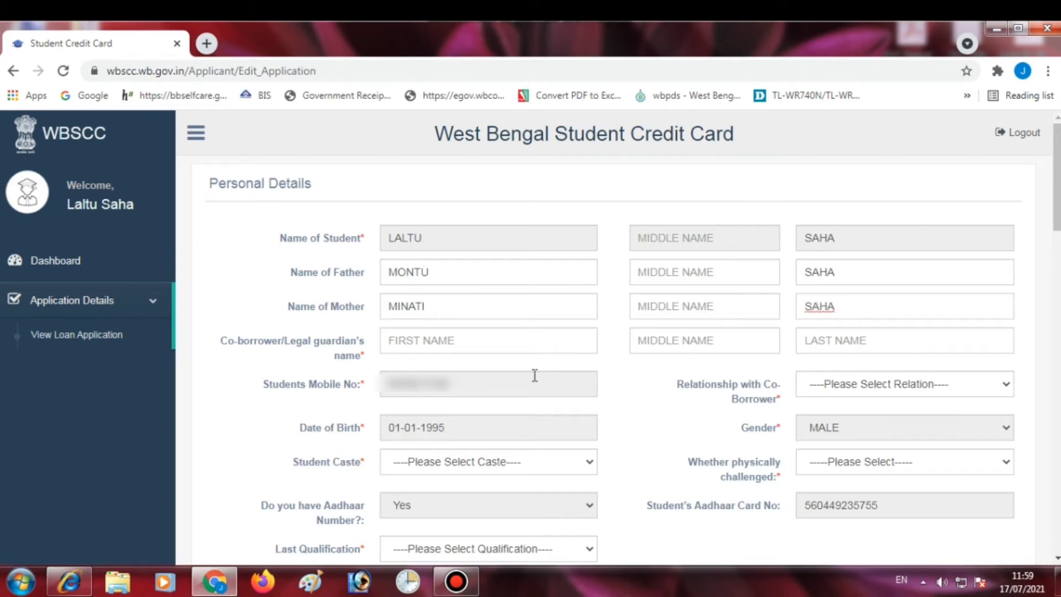
key(Tab)
text(M)
text(SAHA)
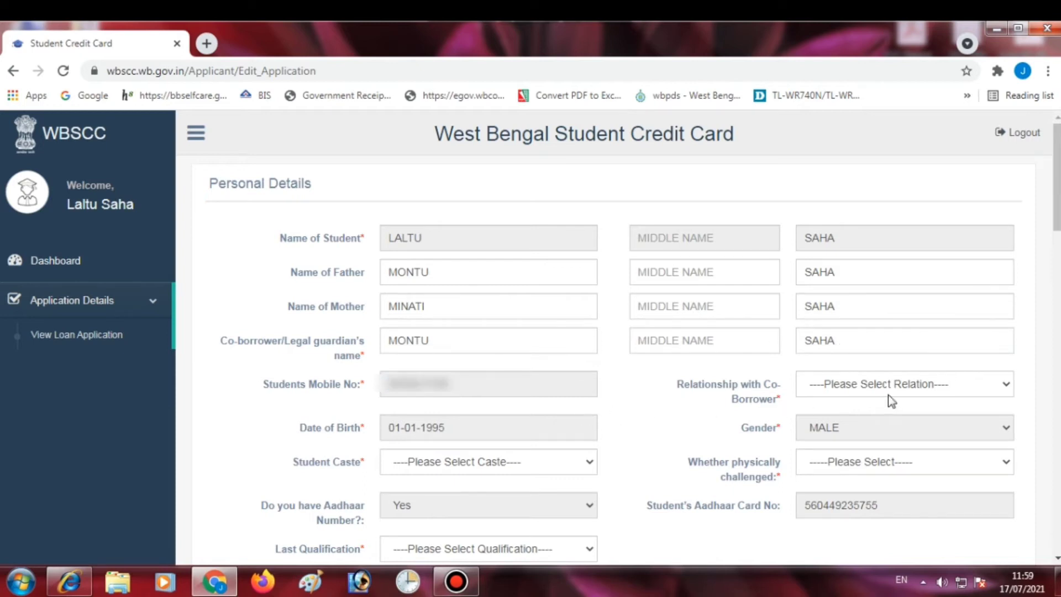
click(864, 387)
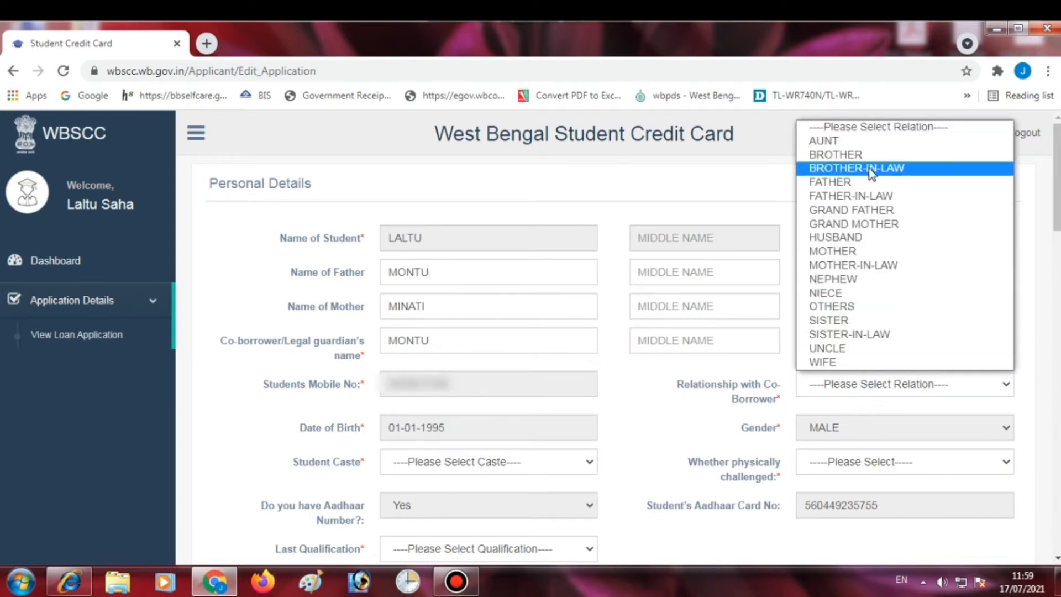
click(872, 188)
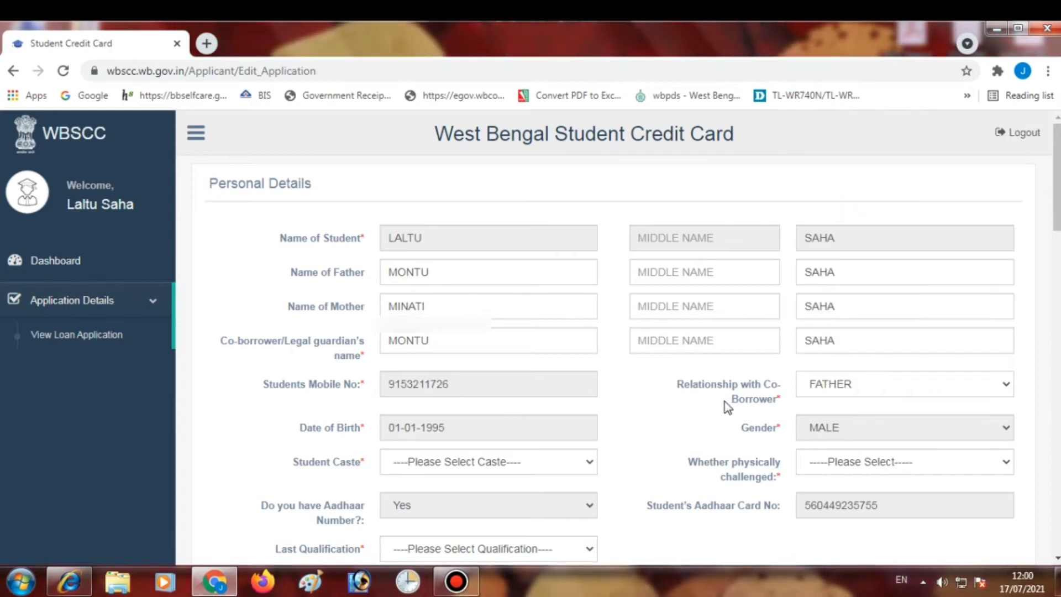
scroll(669, 390, down, 1)
Set the student caste to OBC-B and mark the student as not physically challenged.
click(450, 383)
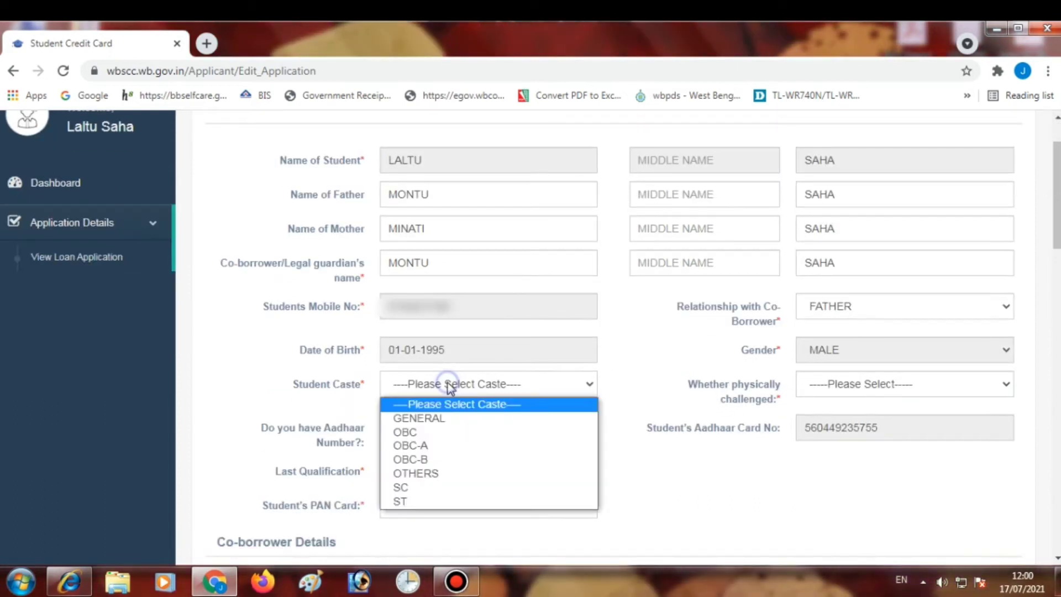
click(457, 459)
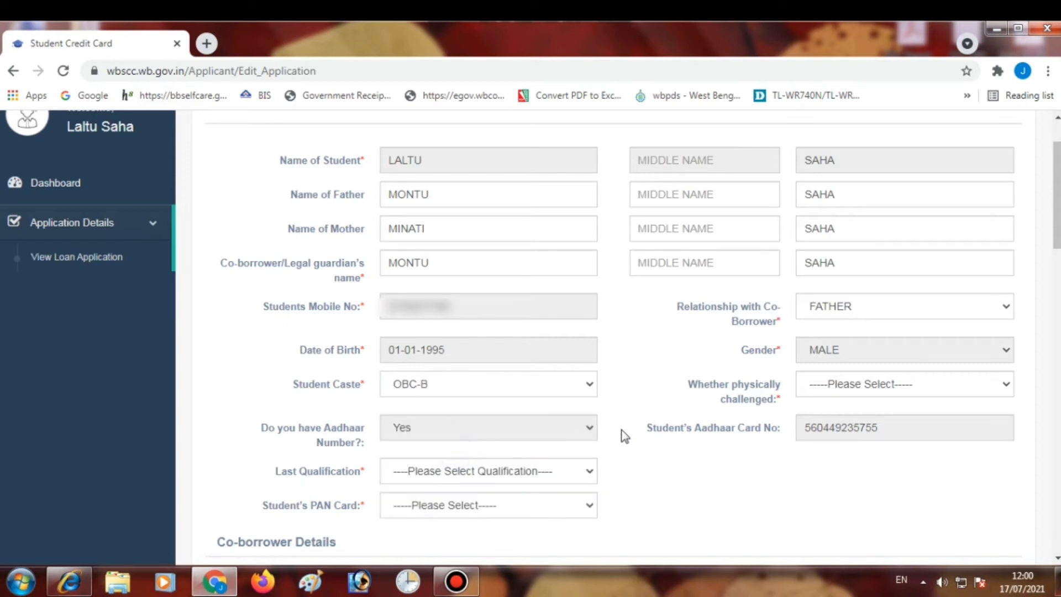
click(823, 386)
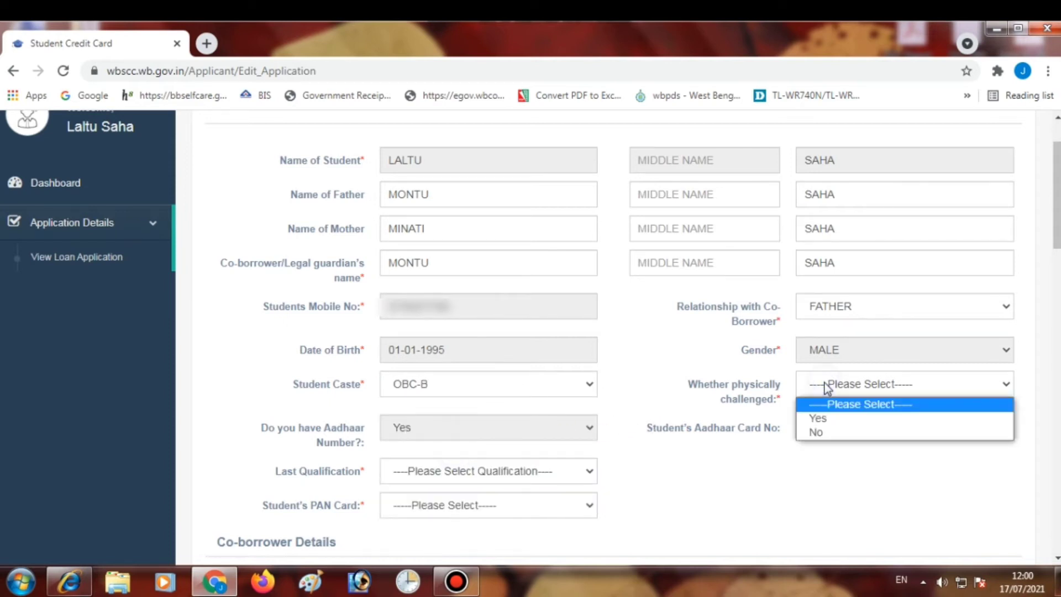
click(824, 431)
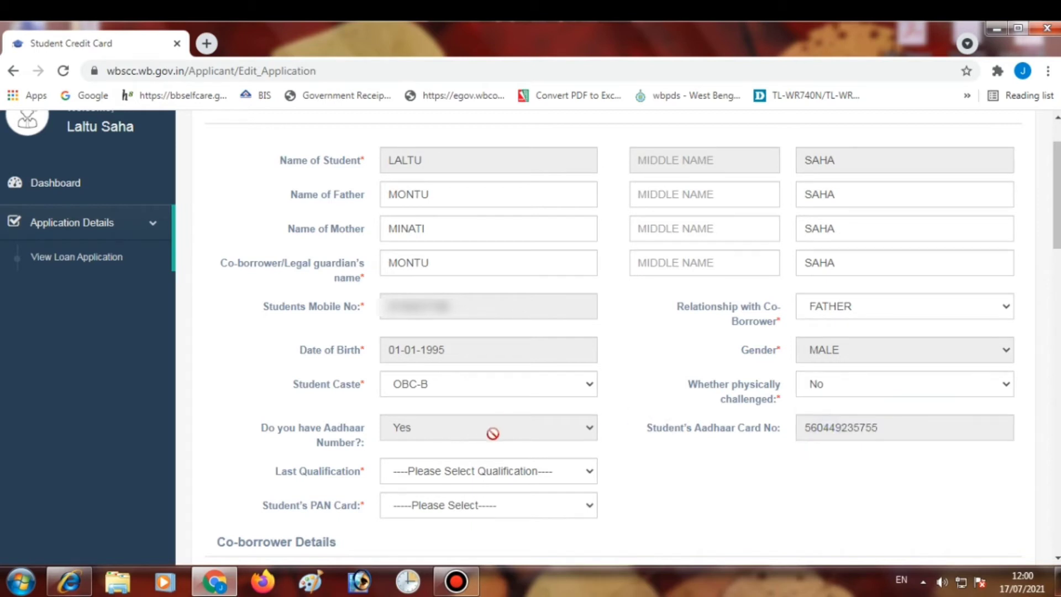
scroll(705, 450, down, 1)
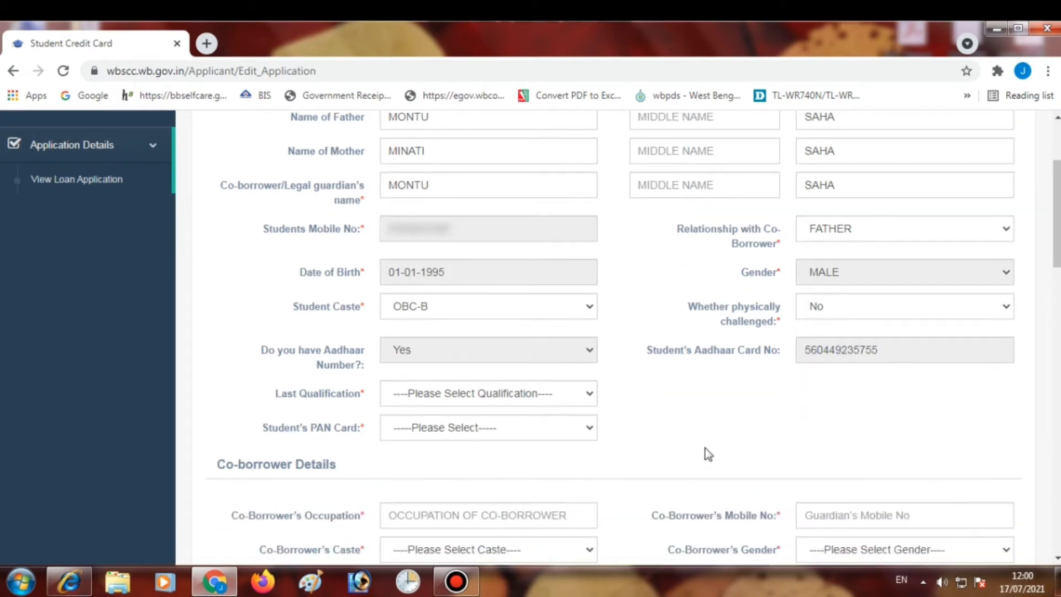
Set Last Qualification to HIGHER SECONDARY/EQUIVALENT.
click(463, 394)
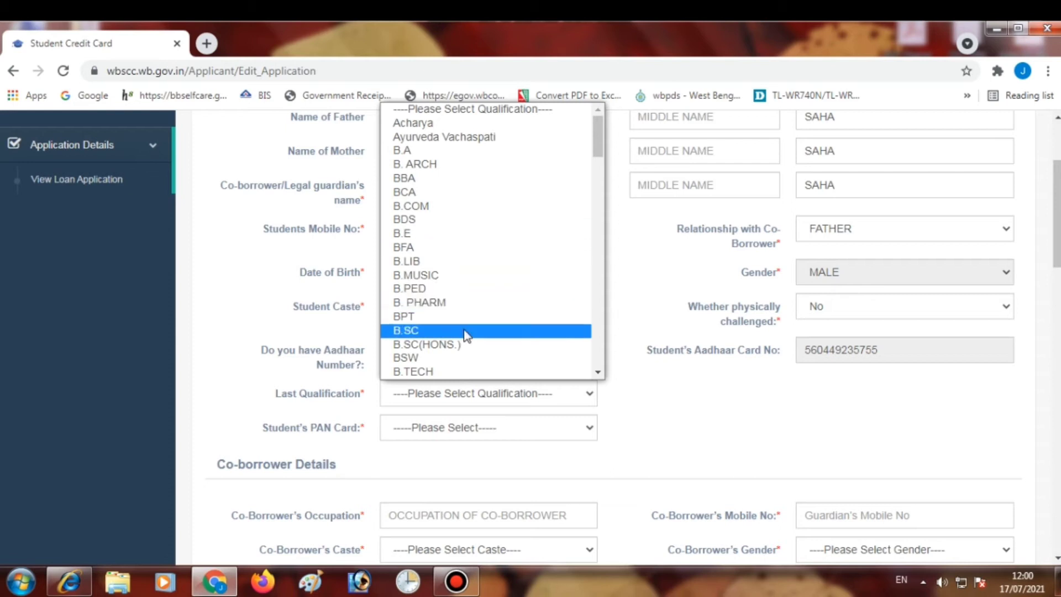
scroll(476, 268, down, 6)
scroll(507, 341, down, 12)
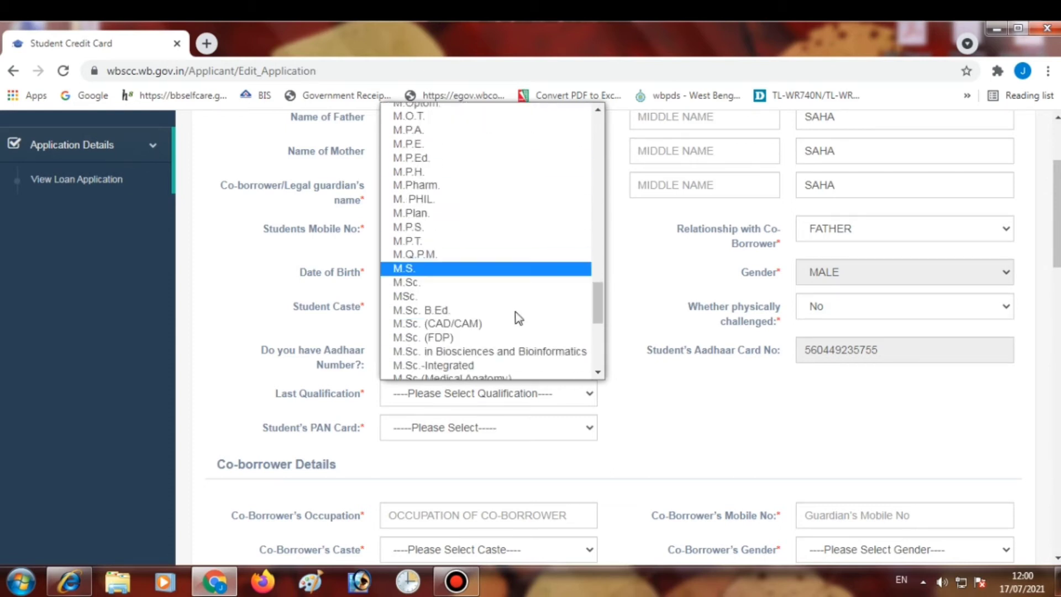
scroll(518, 318, down, 7)
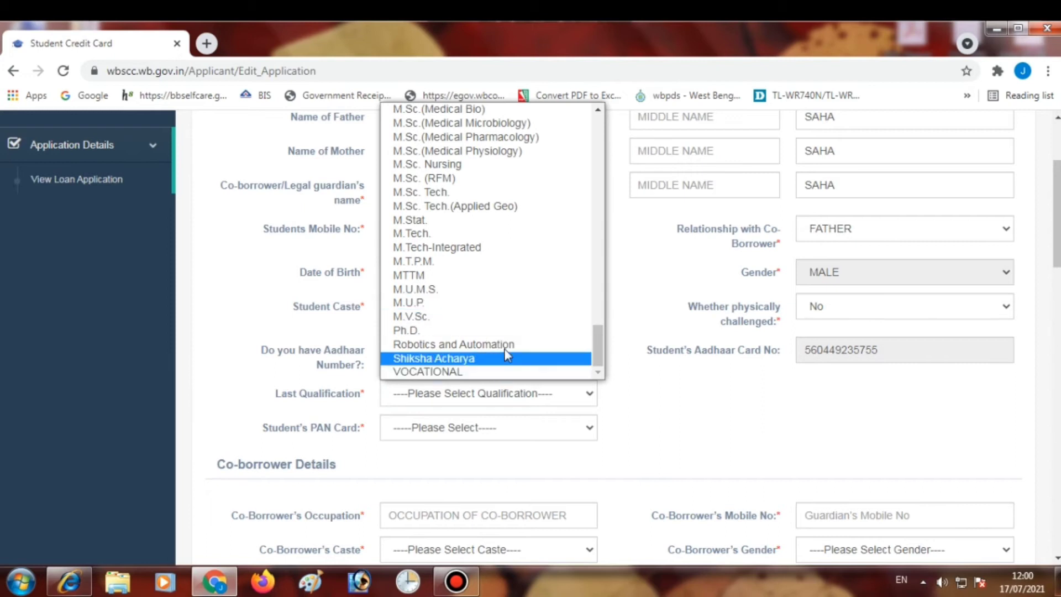
scroll(505, 352, up, 20)
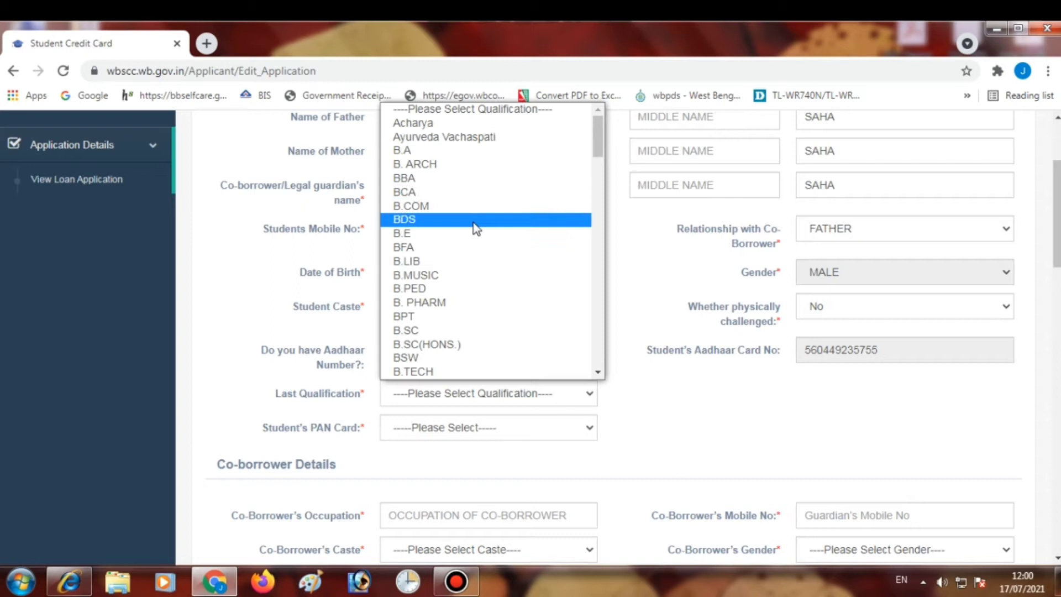
scroll(475, 169, down, 6)
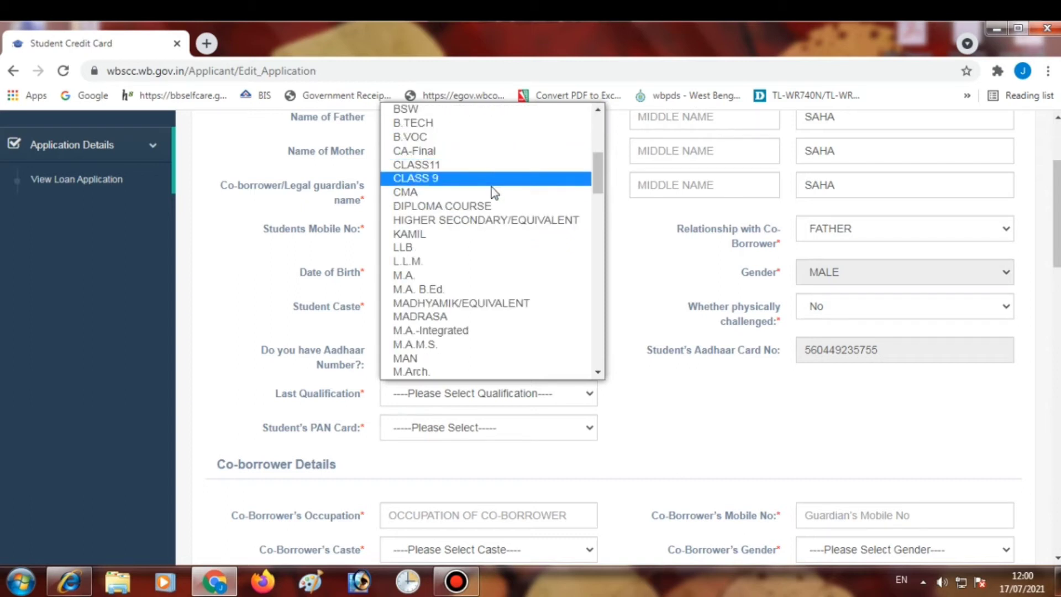
click(524, 224)
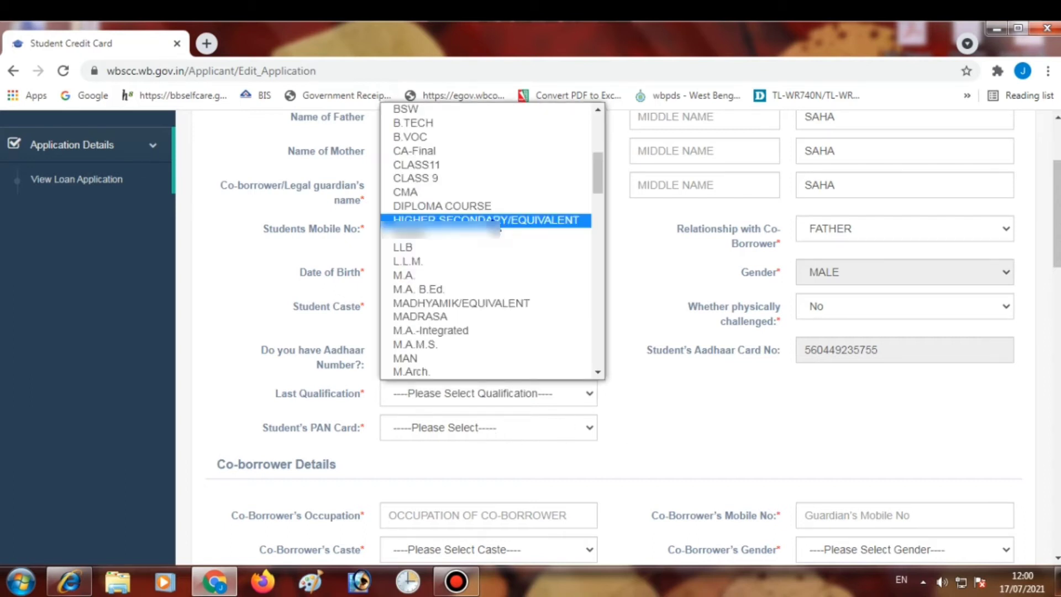
Set Student's PAN Card to No and download the PAN undertaking document.
click(500, 221)
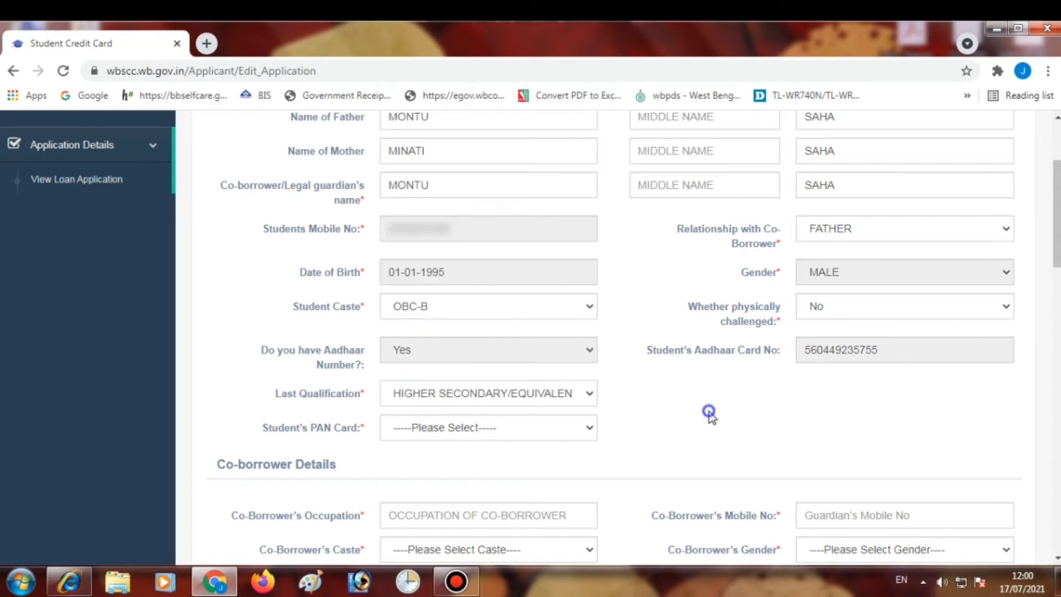
click(463, 428)
click(428, 476)
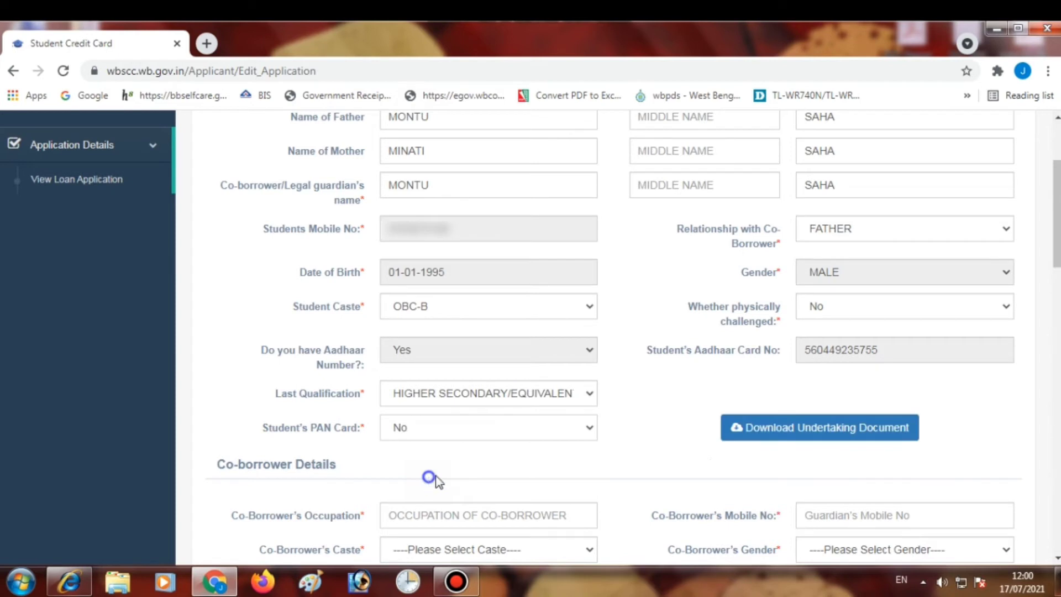
scroll(765, 445, down, 3)
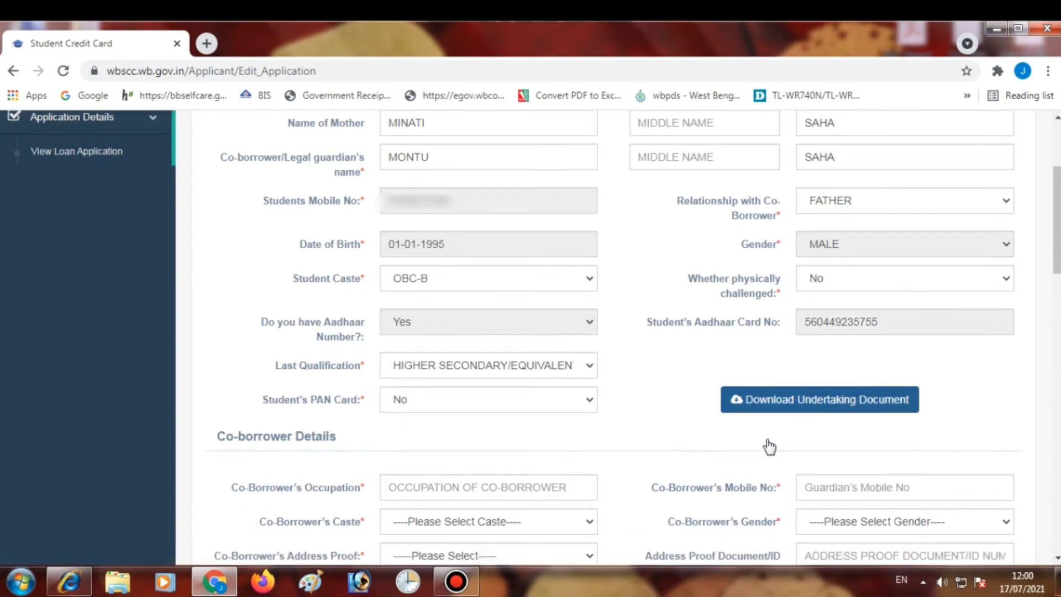
click(452, 273)
click(429, 304)
click(552, 273)
click(476, 321)
click(785, 283)
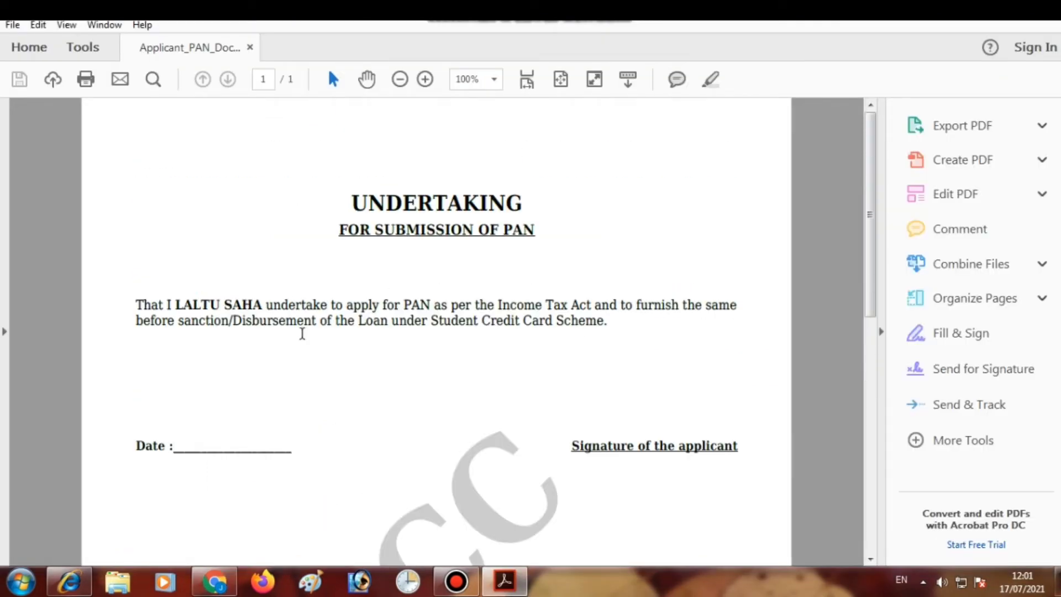
Review the Applicant_PAN_Document PDF in Acrobat Reader, then close it to return to the form.
scroll(505, 374, down, 2)
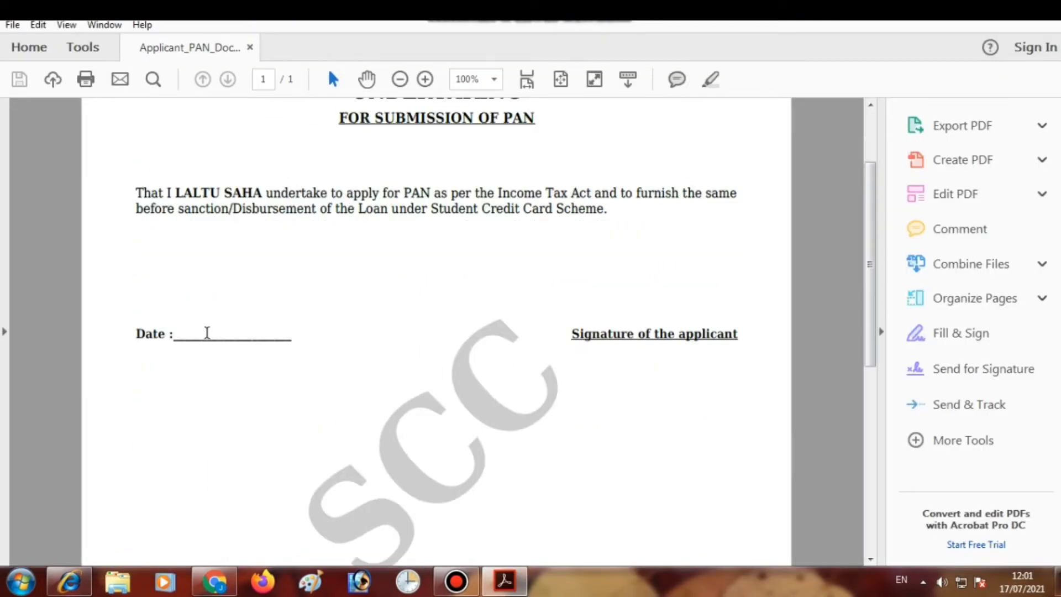
scroll(433, 360, down, 6)
scroll(412, 393, up, 6)
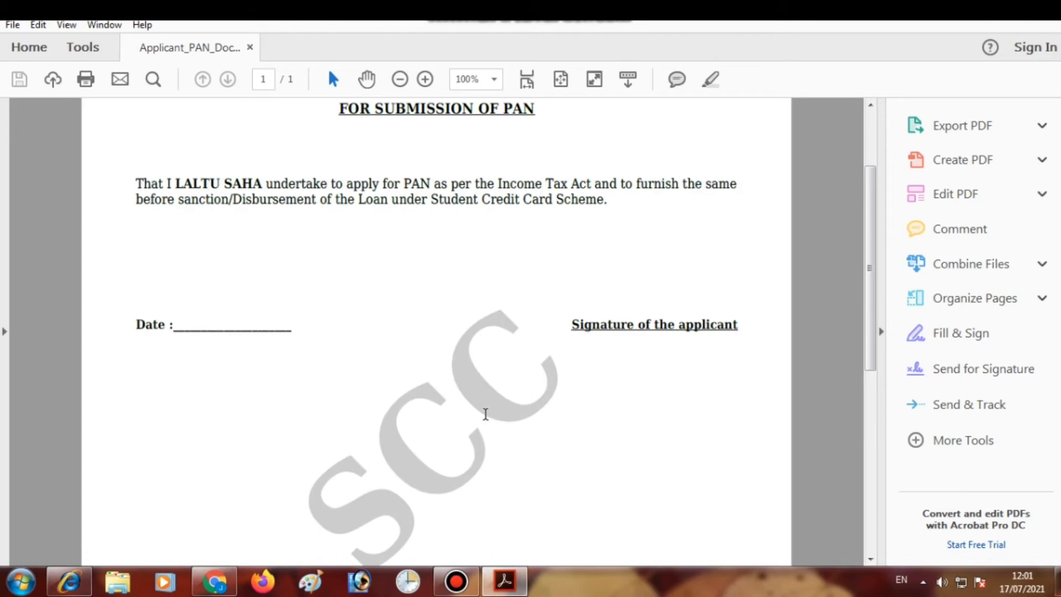
click(250, 47)
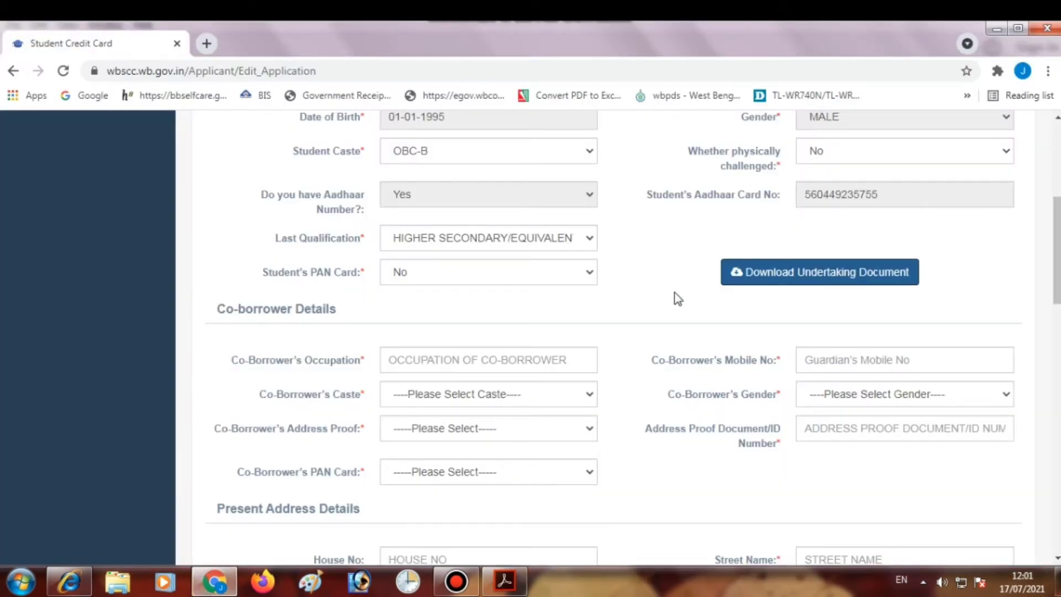
Enter CULTIVATION as the co-borrower's occupation and fill in their mobile number.
click(411, 364)
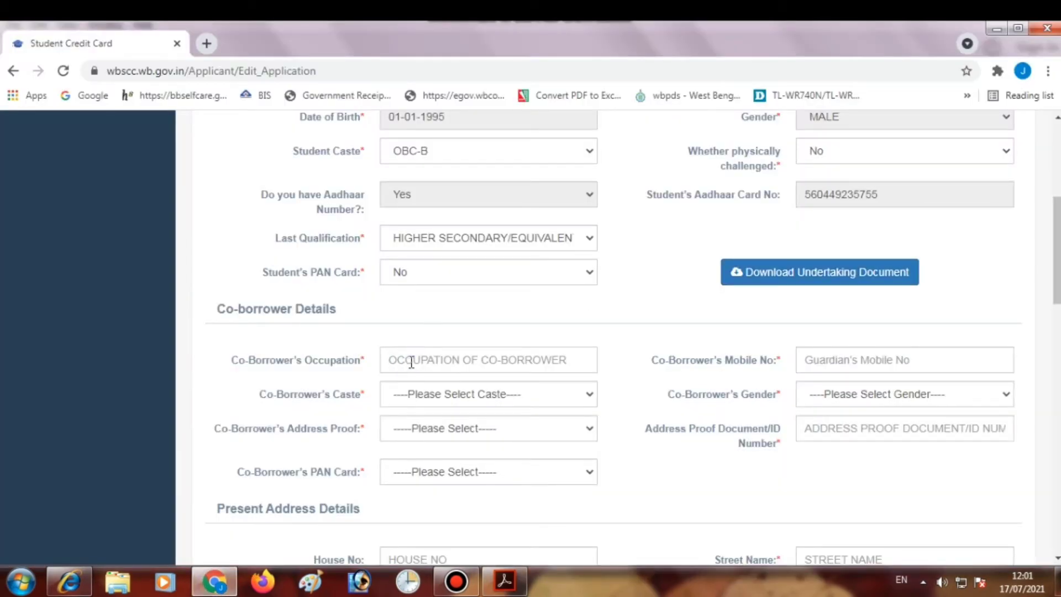
text(C)
key(BackSpace)
text(CULTIVATION)
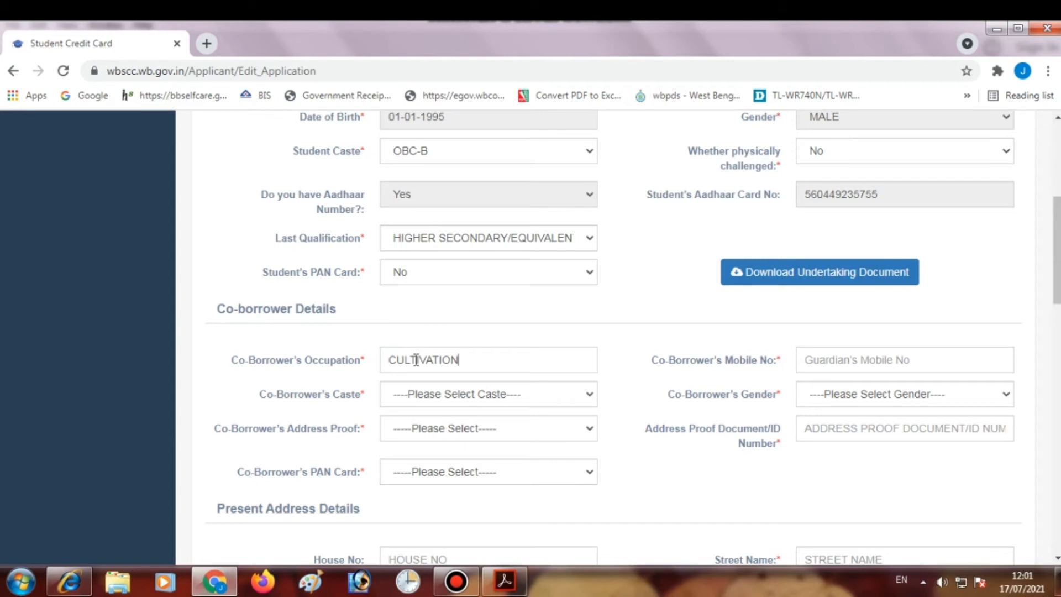
key(Tab)
text(9876543210)
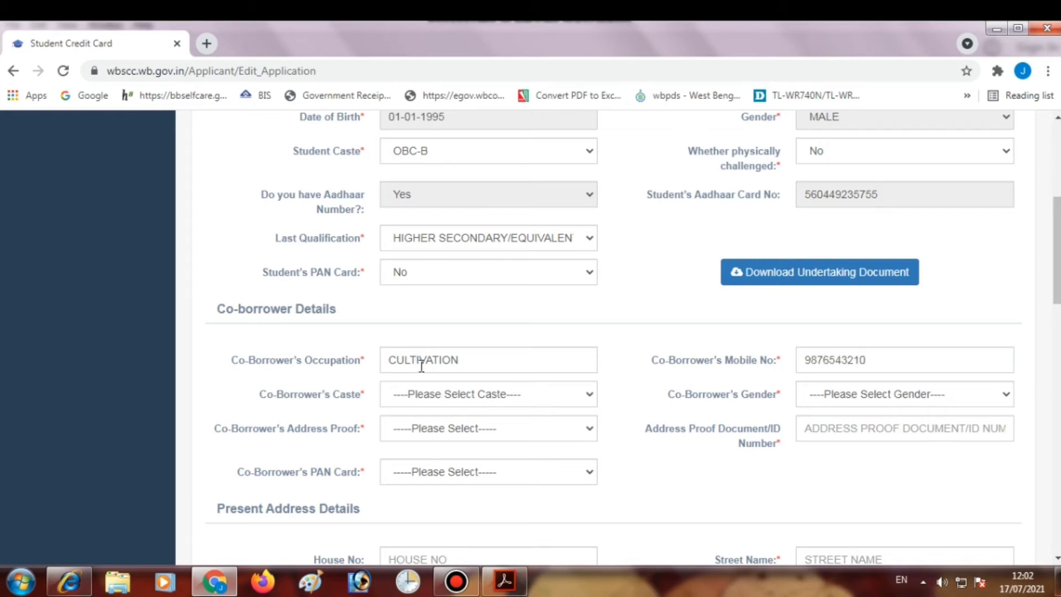
Set co-borrower caste OBC-B, gender MALE, Aadhaar Card address proof, and enter the ID number.
click(445, 397)
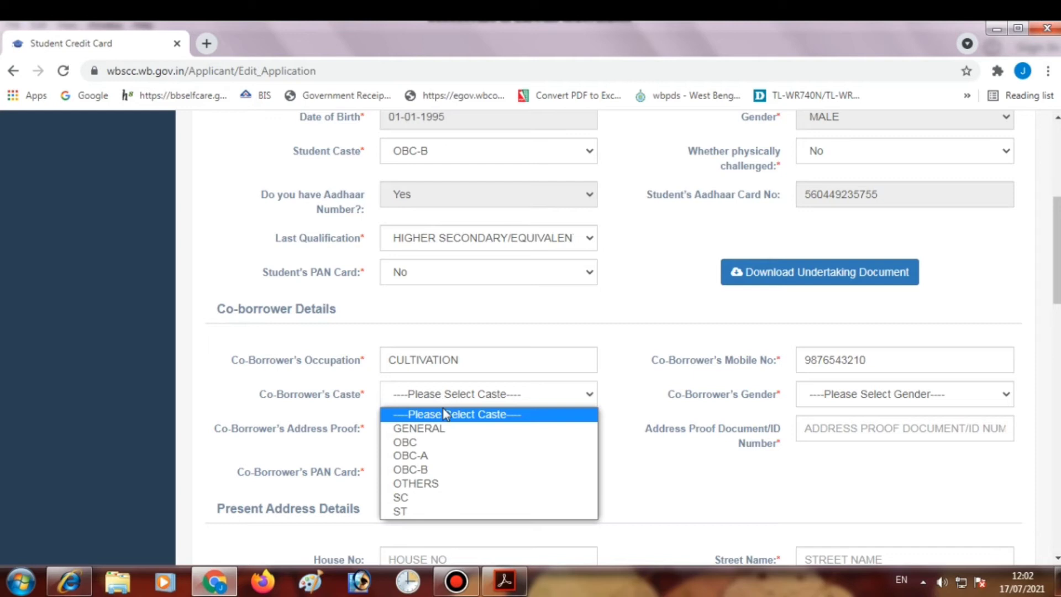
click(446, 471)
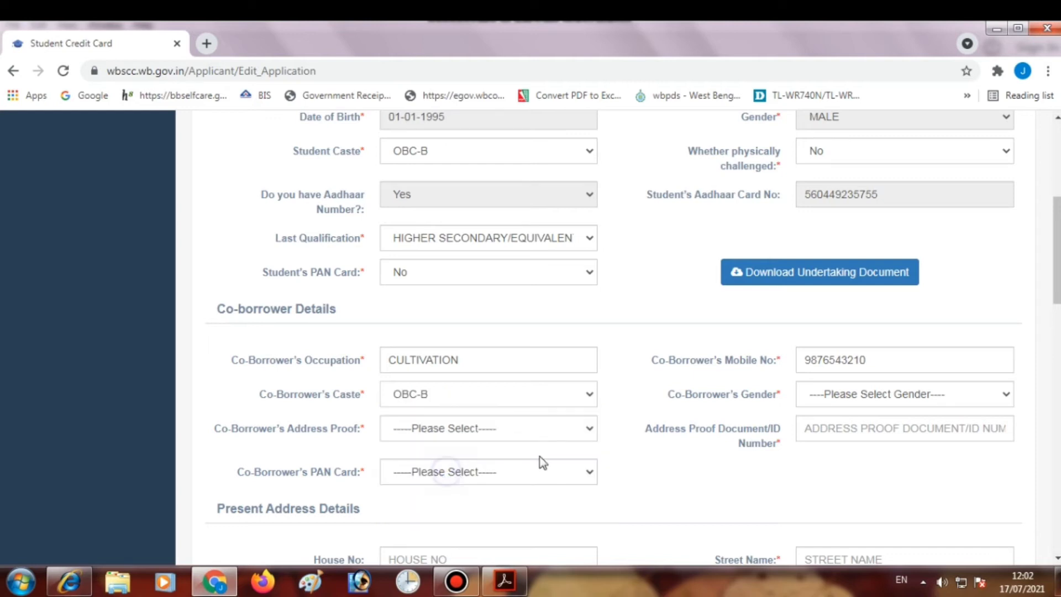
click(838, 386)
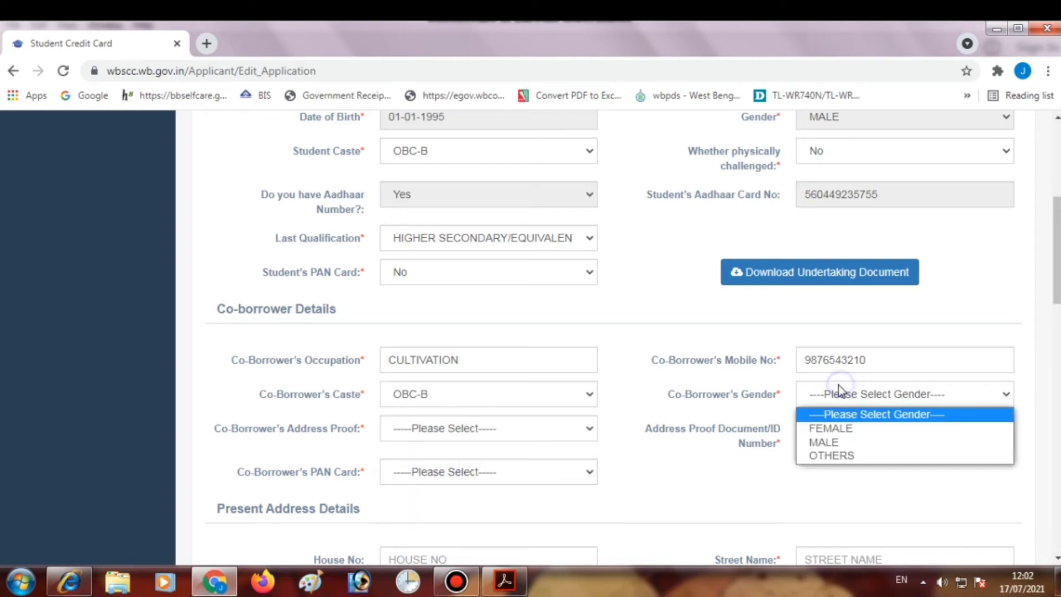
click(846, 442)
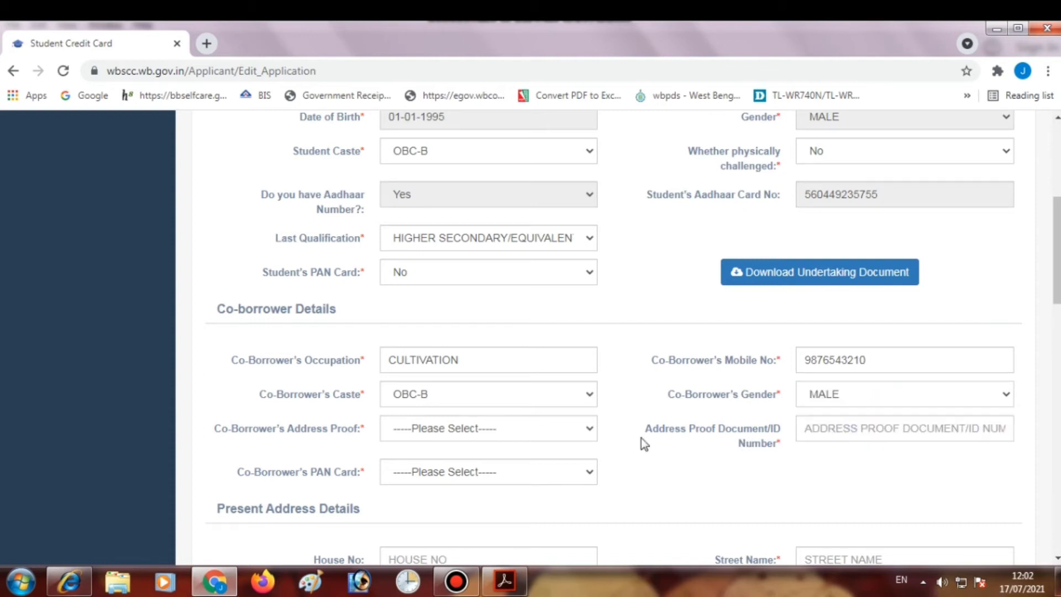
click(448, 429)
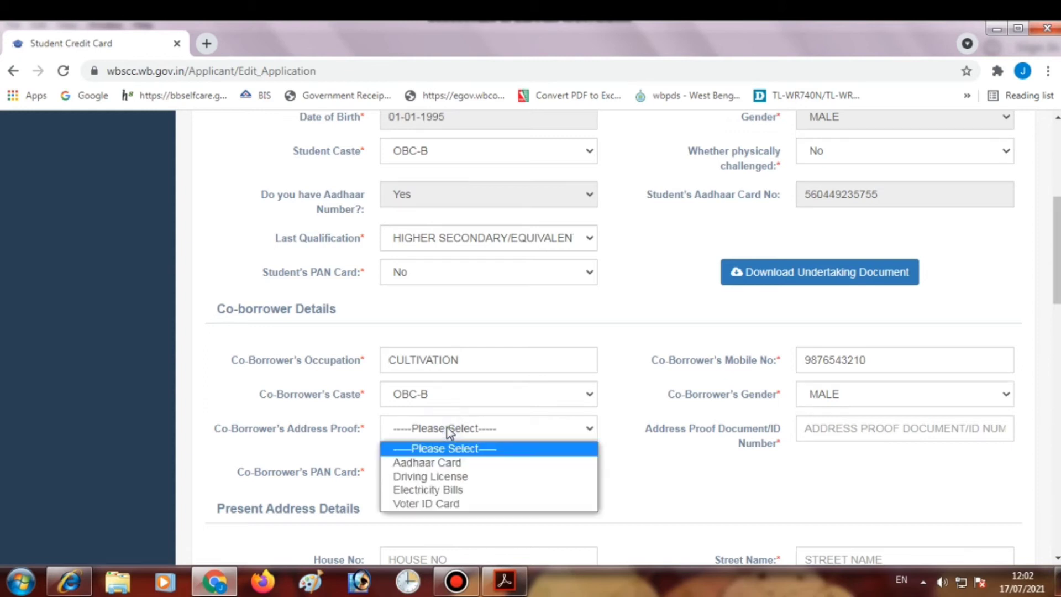
click(470, 463)
click(820, 428)
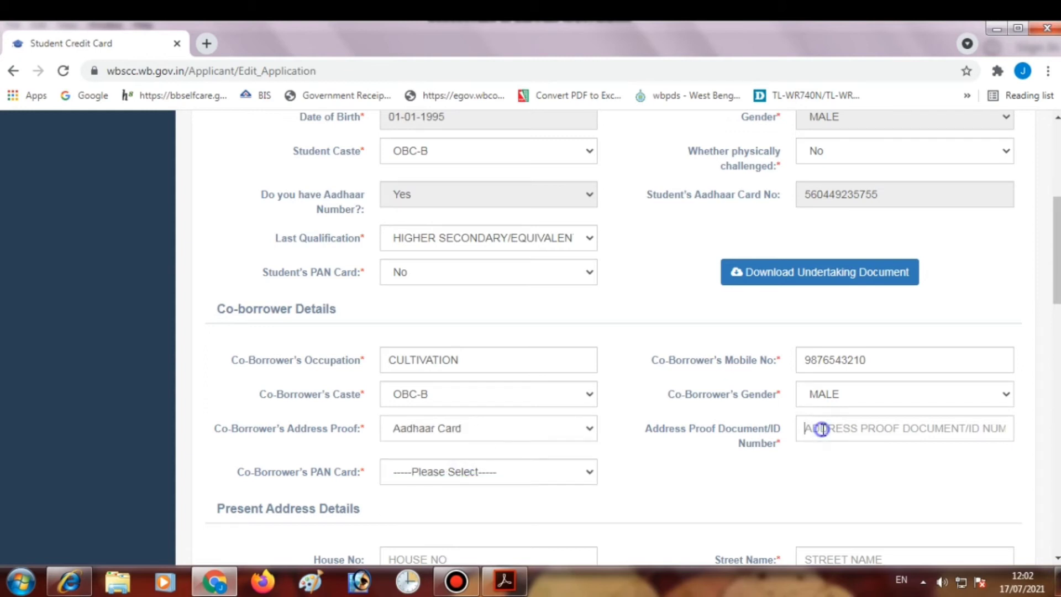
Answer No to the co-borrower having a PAN card.
scroll(849, 418, down, 1)
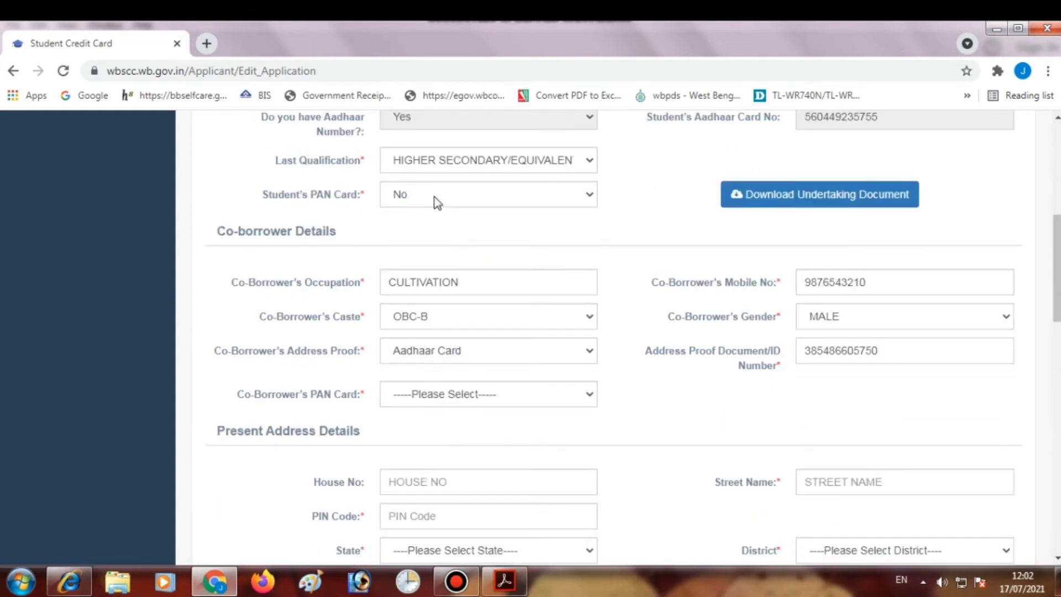
click(432, 395)
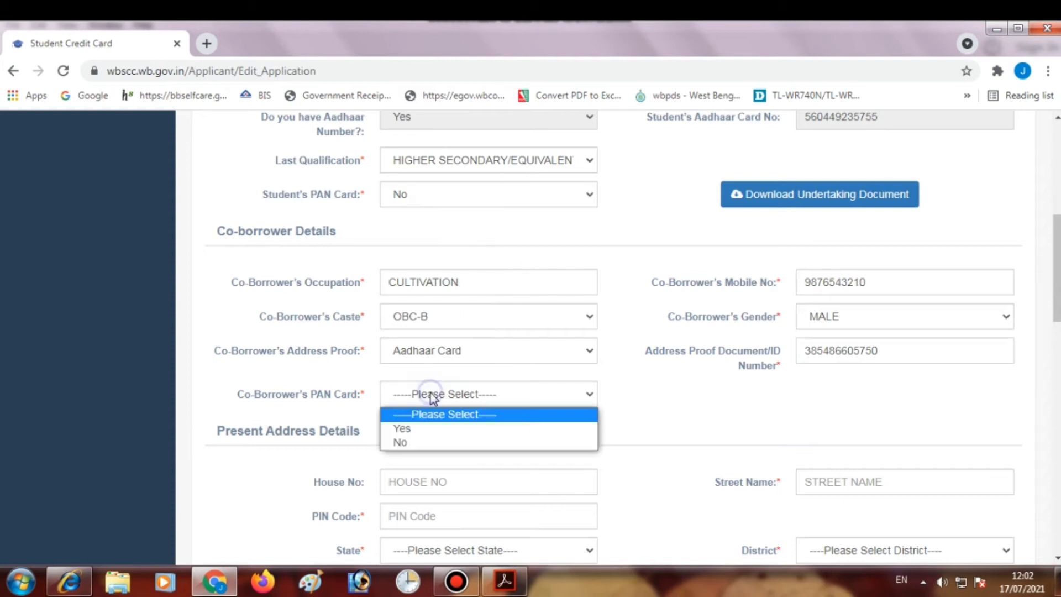
click(418, 442)
click(449, 395)
click(429, 431)
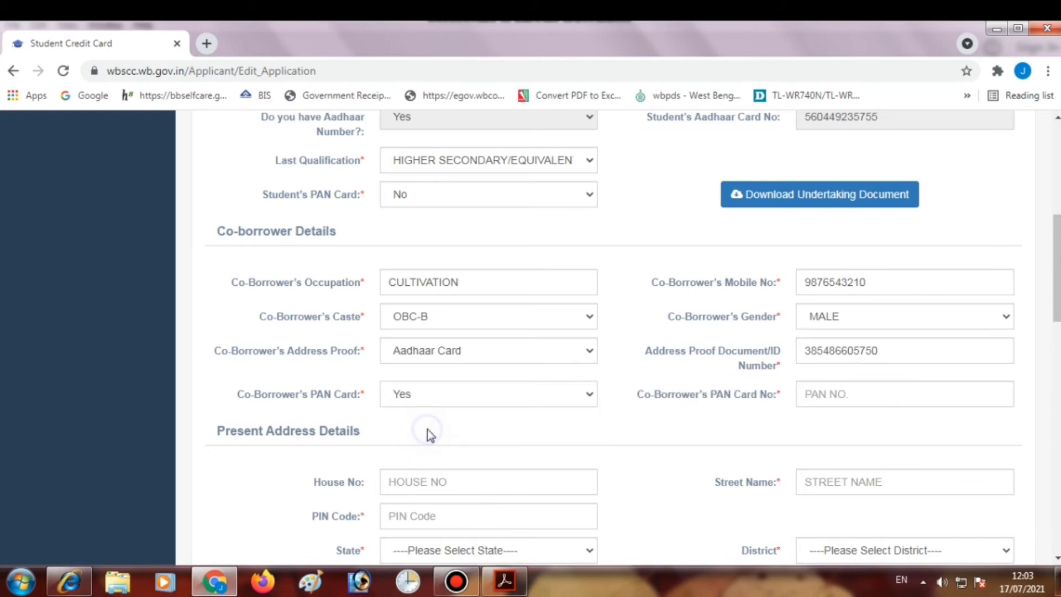
click(483, 395)
click(436, 442)
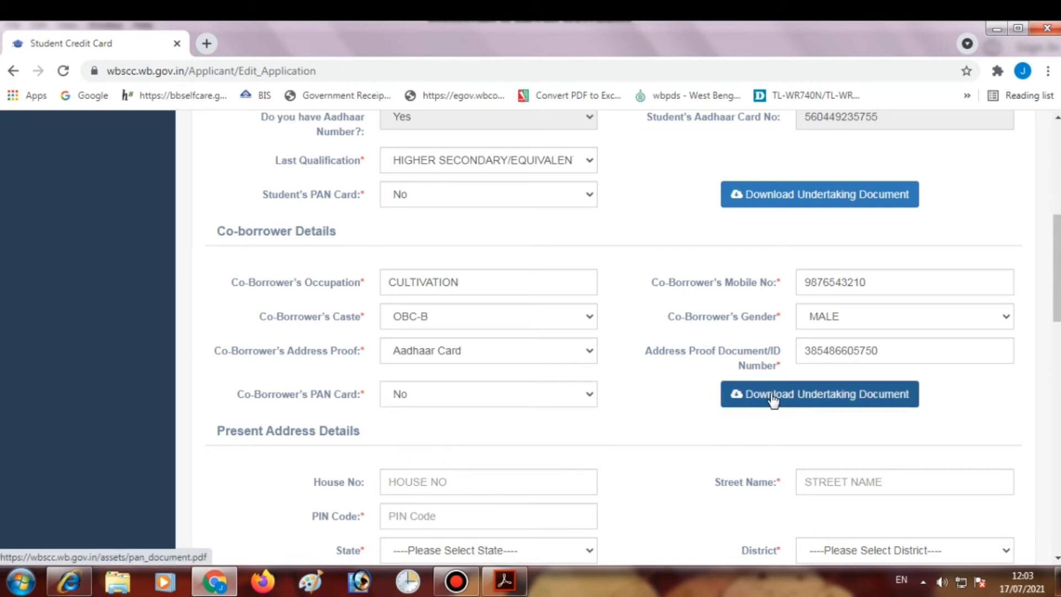
View the co-borrower PAN undertaking PDF and save a copy.
scroll(666, 407, down, 1)
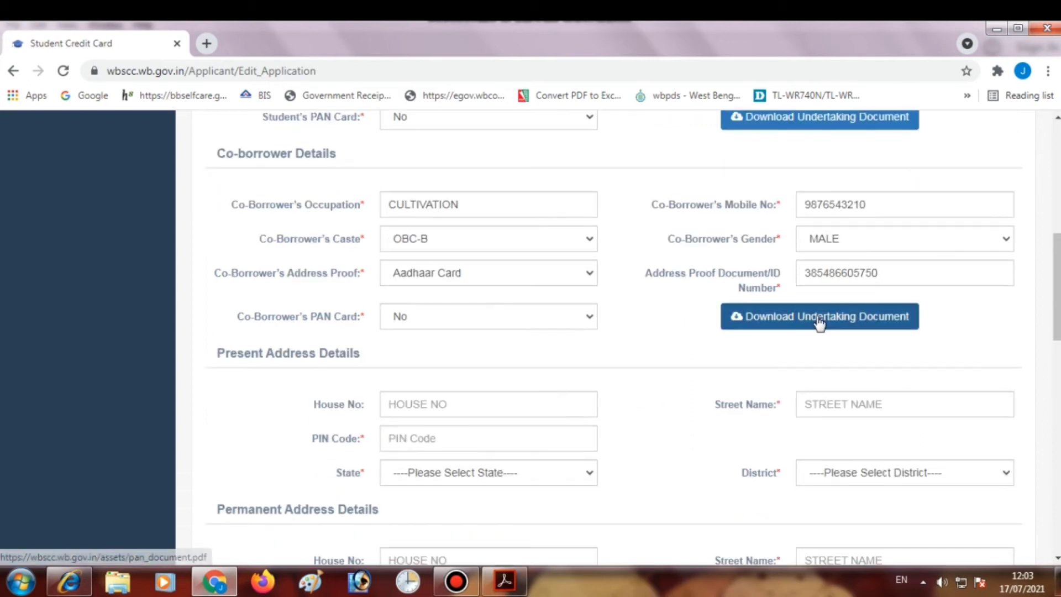
click(818, 323)
scroll(604, 352, down, 5)
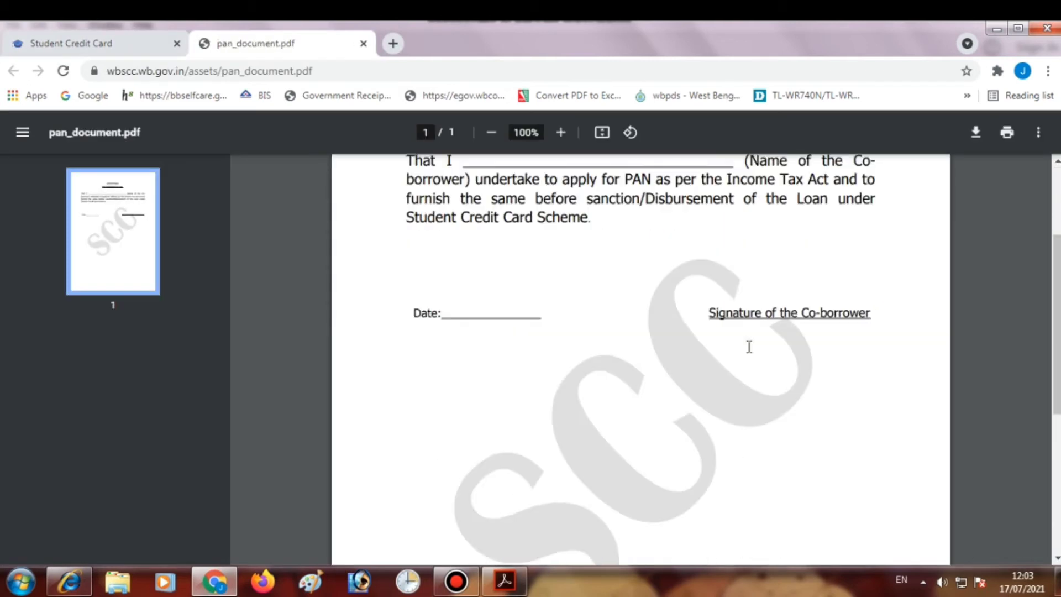
scroll(595, 372, up, 5)
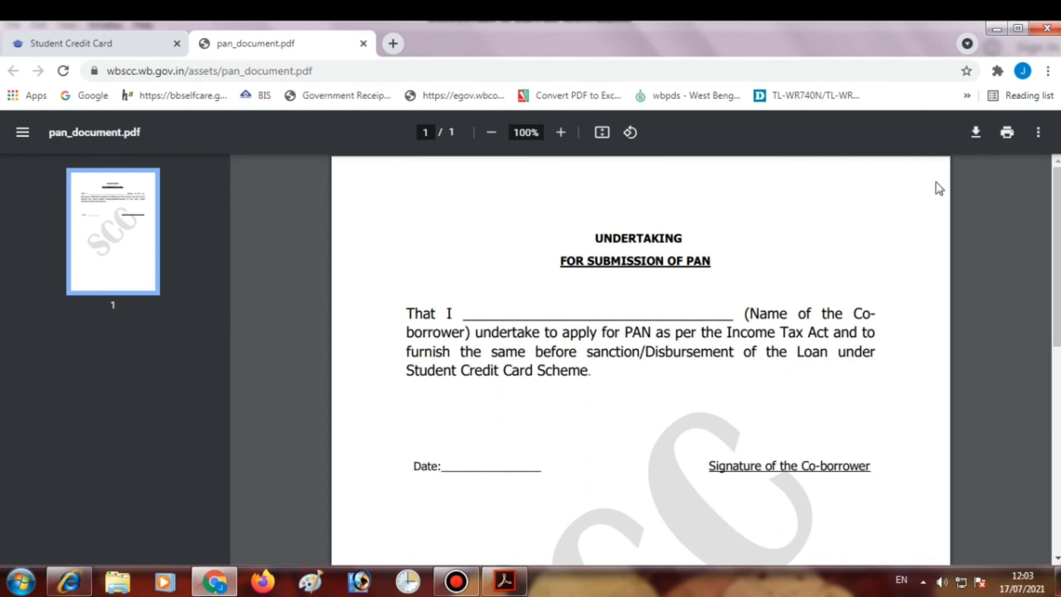
click(977, 132)
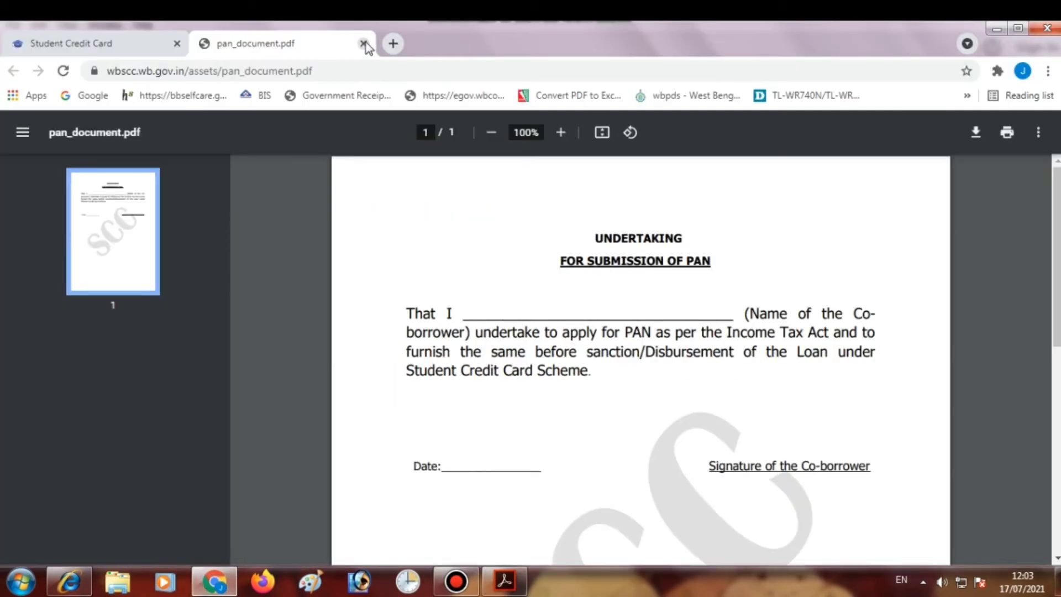
Back on the form, enter the present street and PIN and choose West Bengal as state.
click(363, 44)
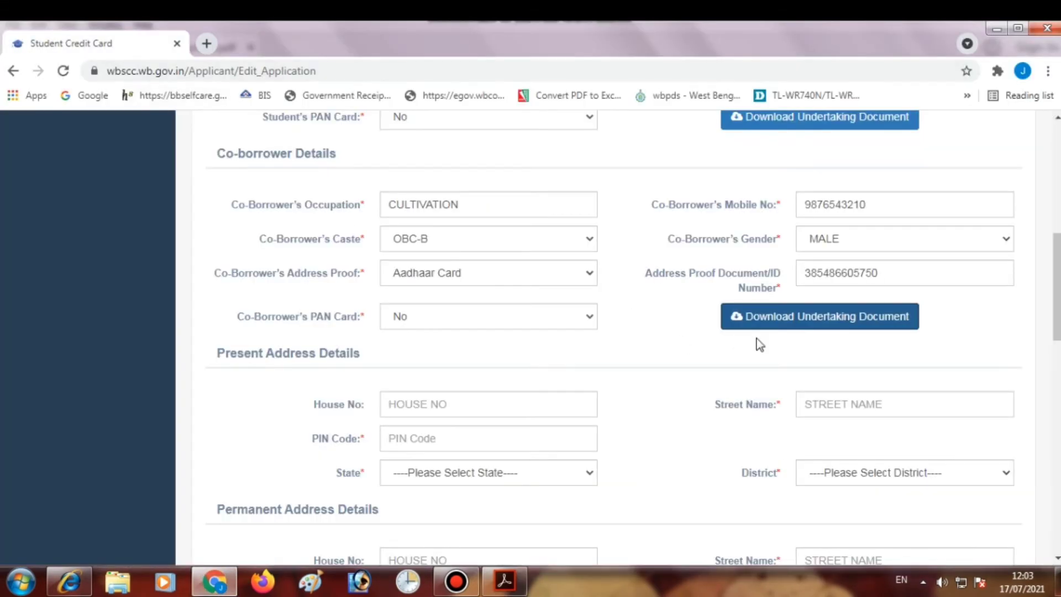
click(825, 407)
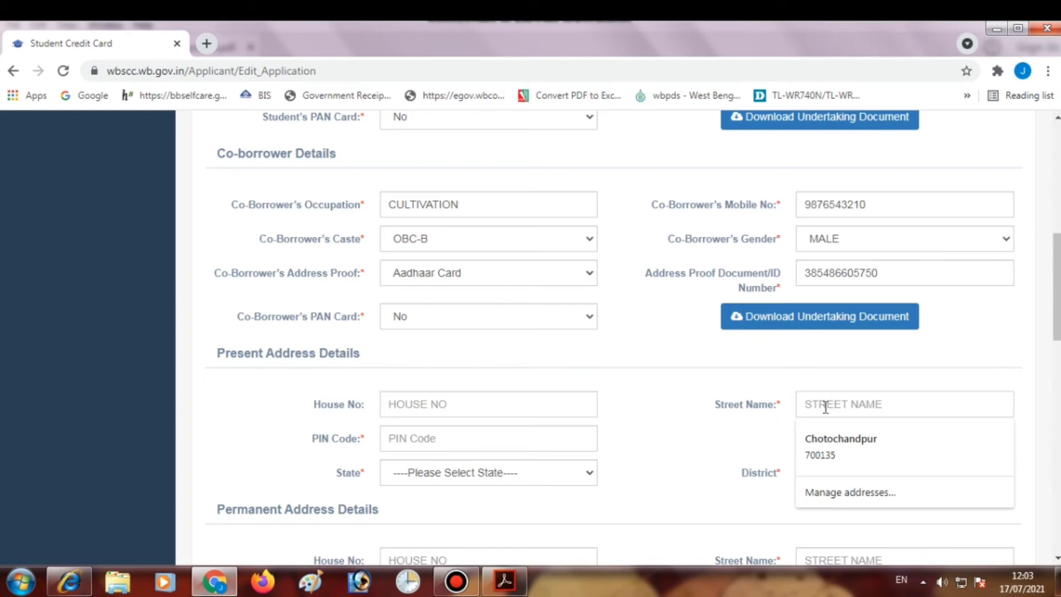
text(TAK)
text( ROAD)
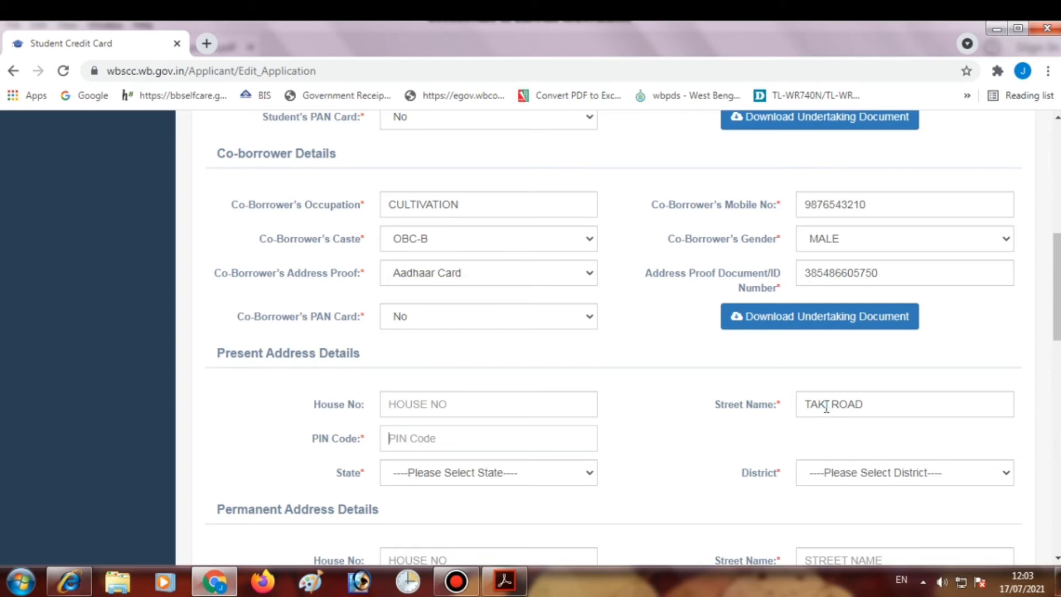
key(Tab)
text(743)
click(464, 475)
key(w)
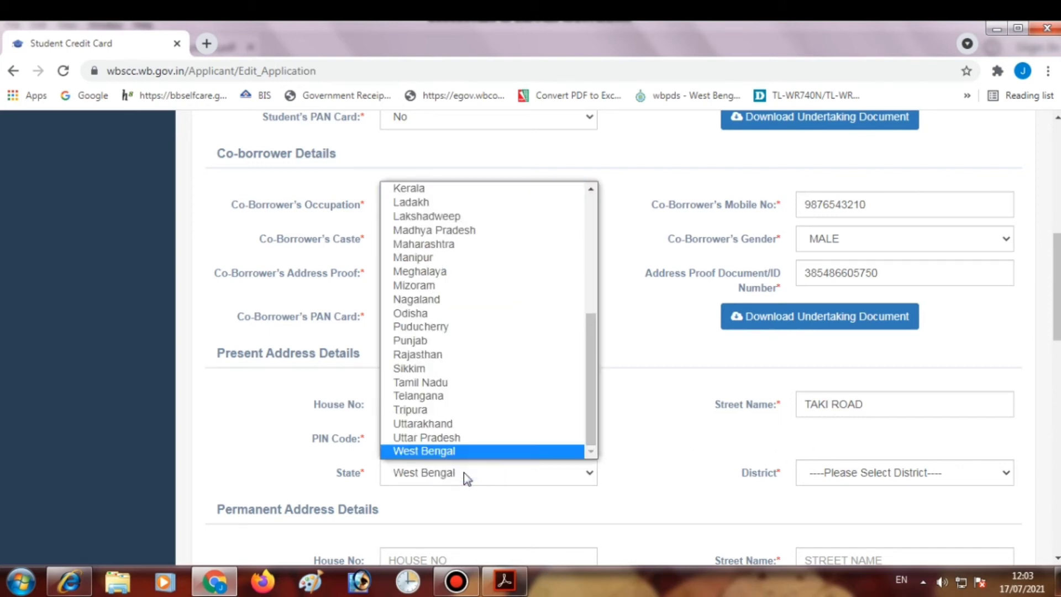
key(Return)
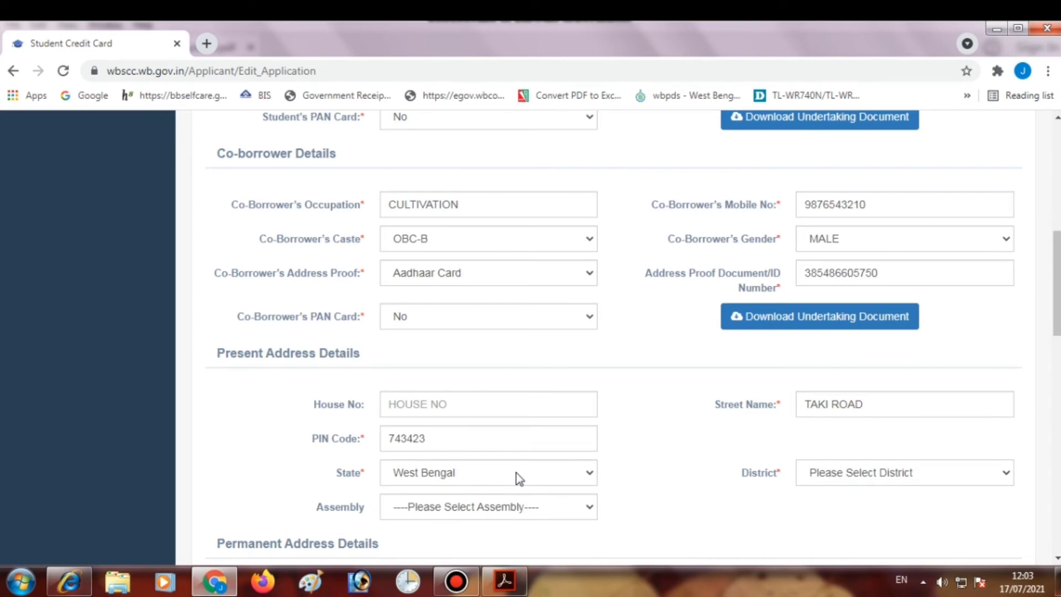
Set the present address district to North Twenty Four Parganas and assembly to Deganga.
click(853, 472)
scroll(856, 426, down, 1)
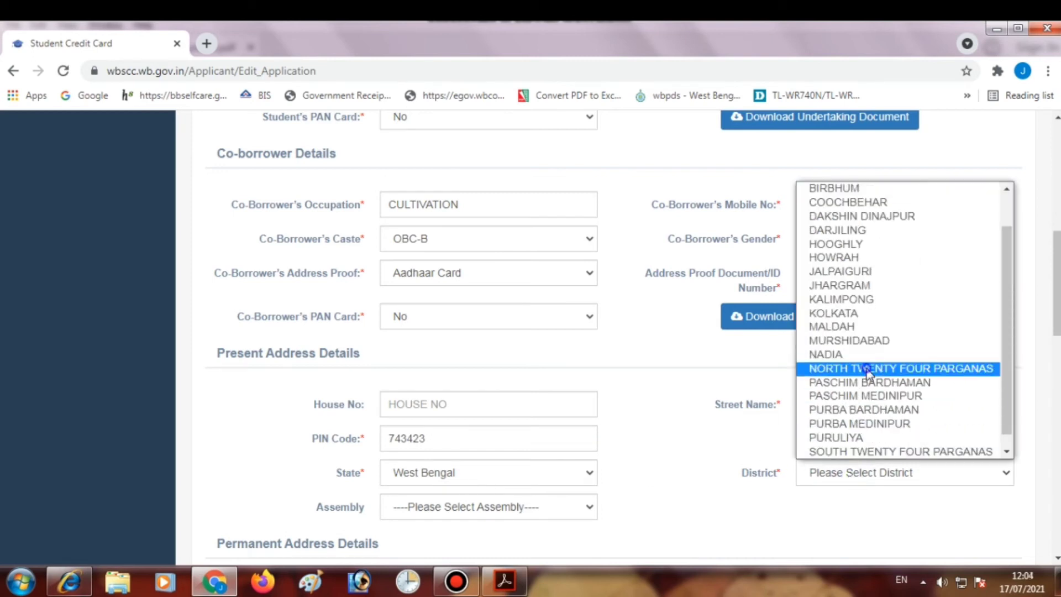
click(868, 369)
scroll(706, 442, down, 1)
click(460, 432)
scroll(468, 232, down, 1)
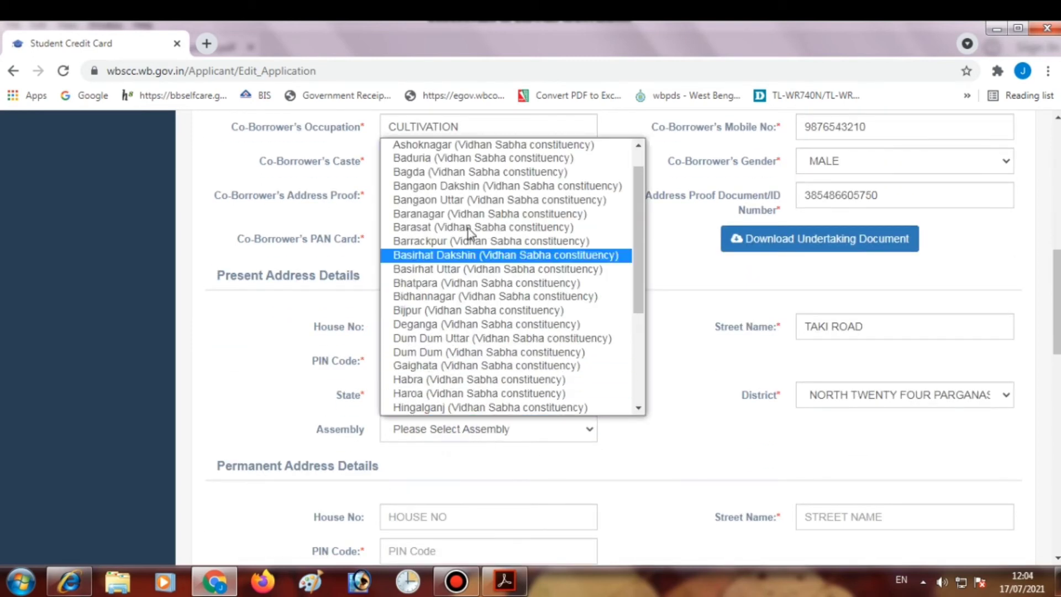
click(464, 326)
scroll(675, 426, down, 1)
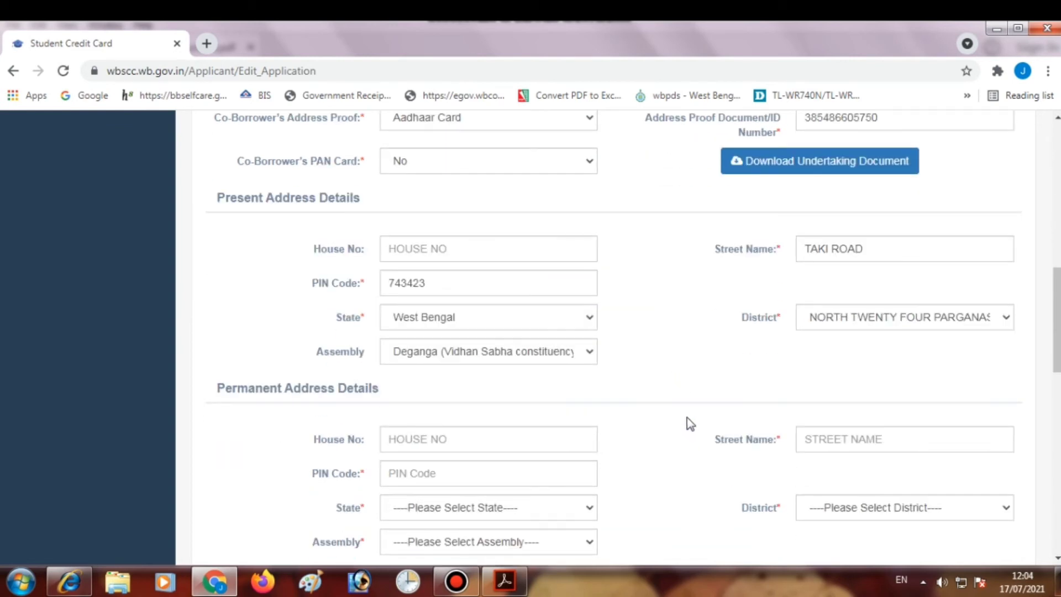
scroll(651, 388, up, 2)
scroll(664, 384, down, 4)
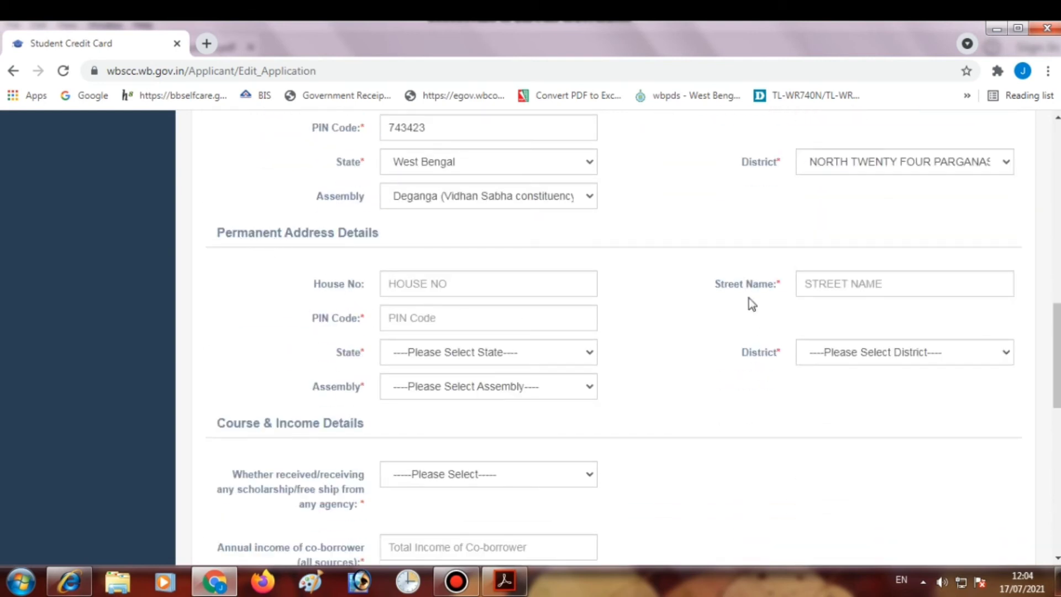
click(832, 284)
text(TAKI ROAD)
click(436, 326)
text(743423)
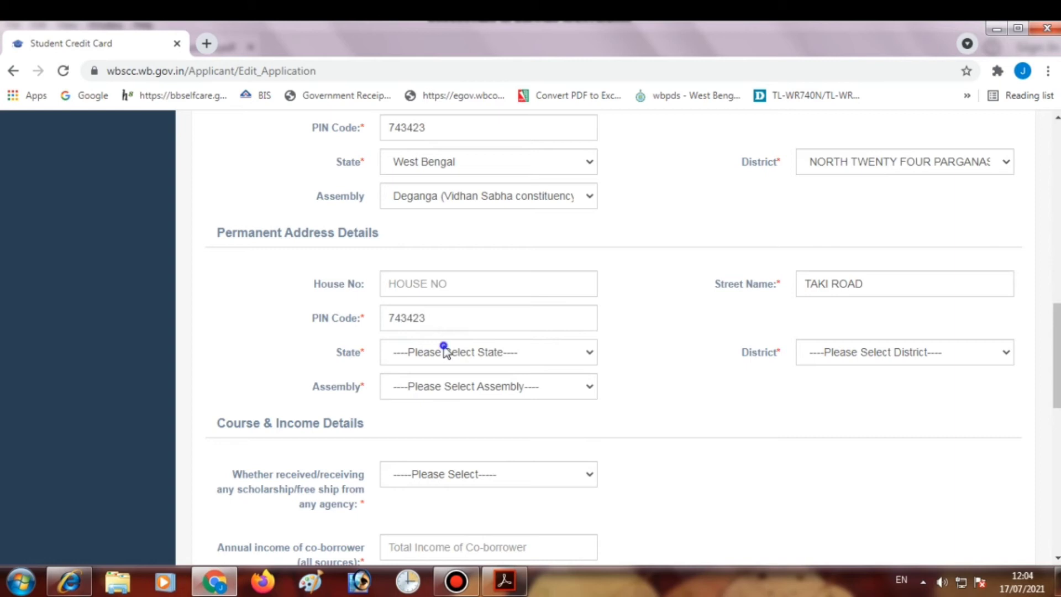
click(446, 349)
key(Down)
key(Return)
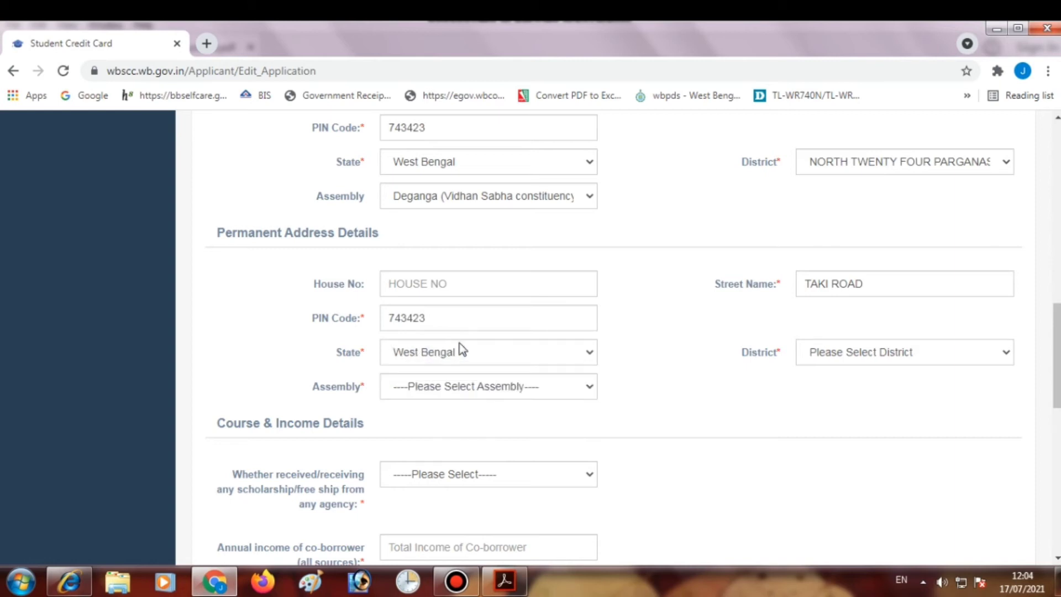
click(957, 354)
click(890, 289)
click(452, 386)
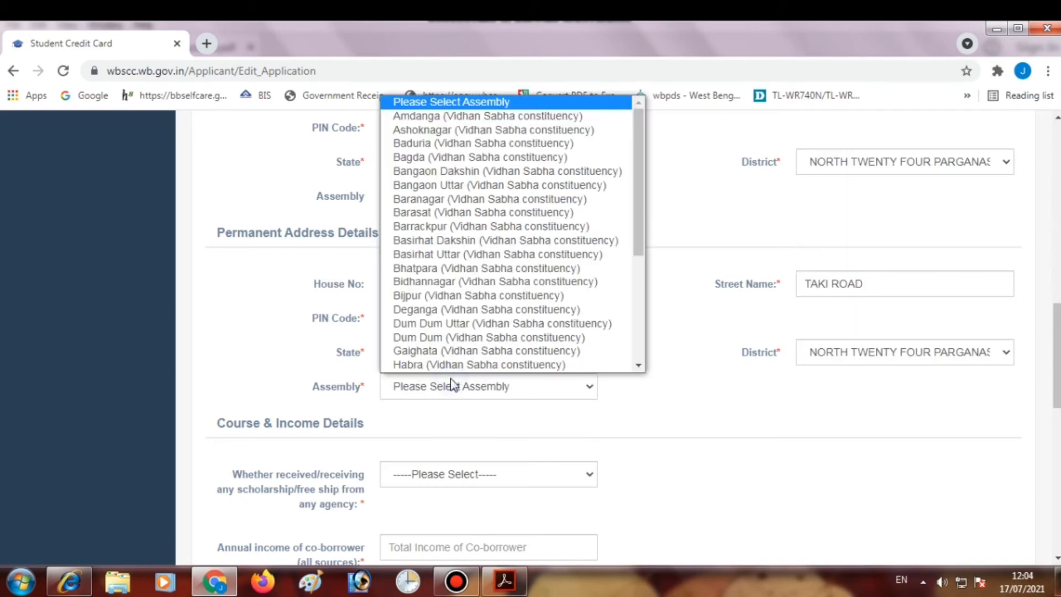
click(454, 310)
Answer Yes to the scholarship question.
scroll(711, 403, down, 3)
click(514, 319)
click(420, 366)
click(514, 319)
click(464, 353)
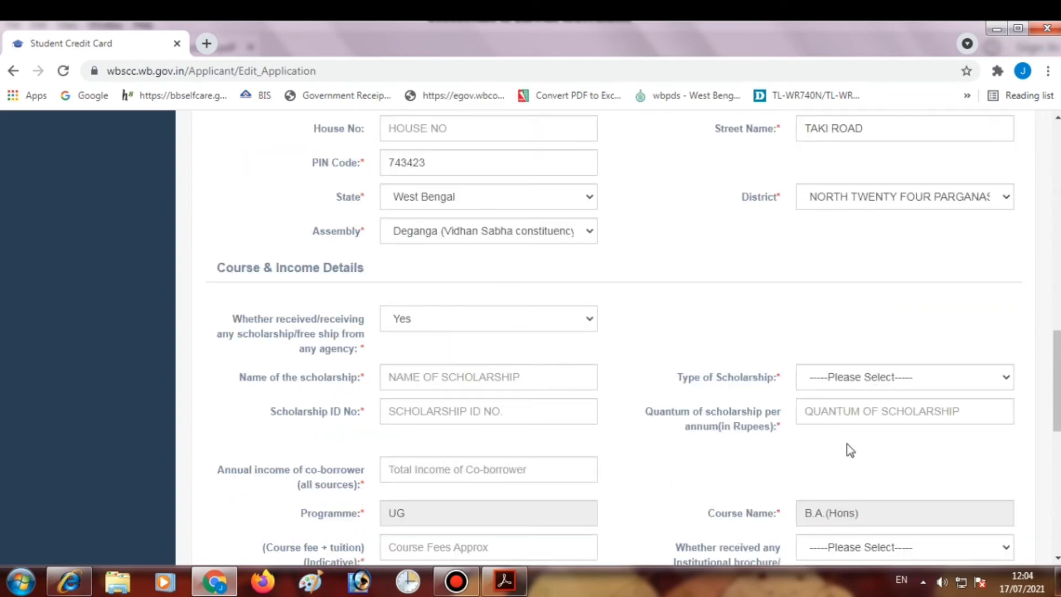
Change the scholarship answer to No and enter annual income 75000.
click(479, 314)
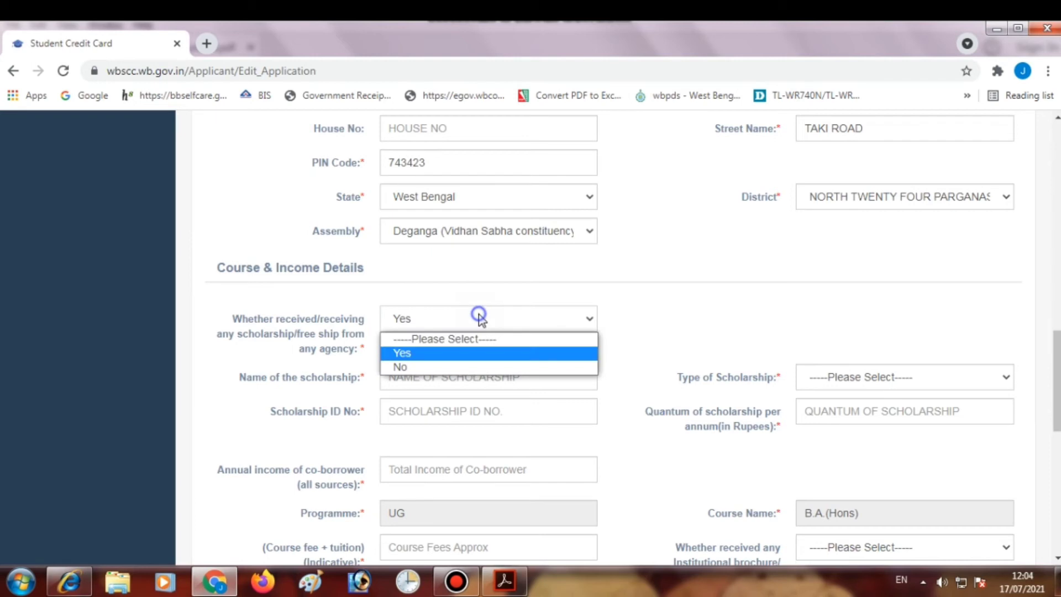
click(424, 368)
click(573, 360)
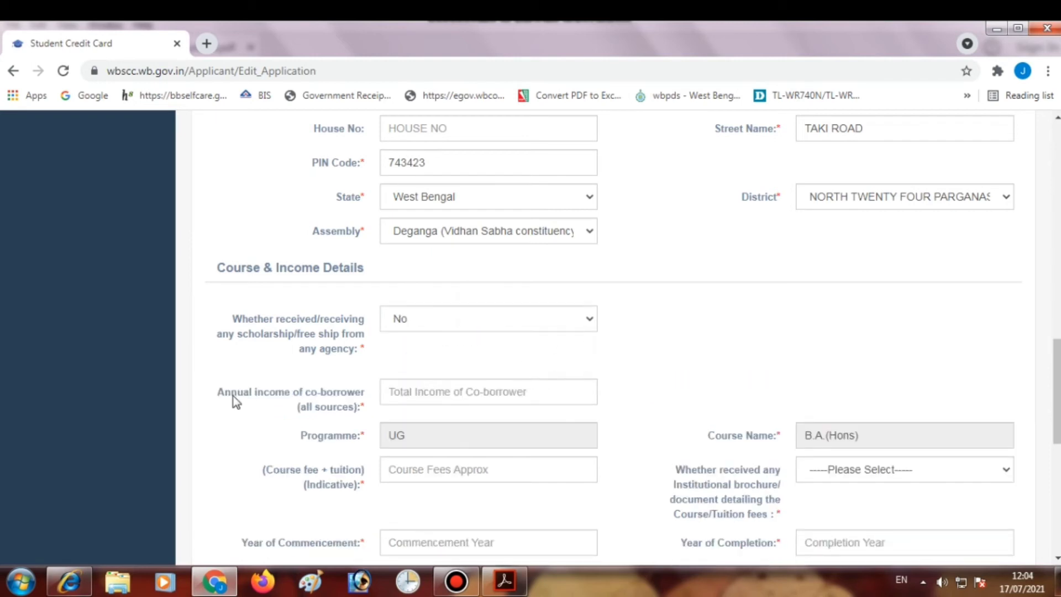
text(75000)
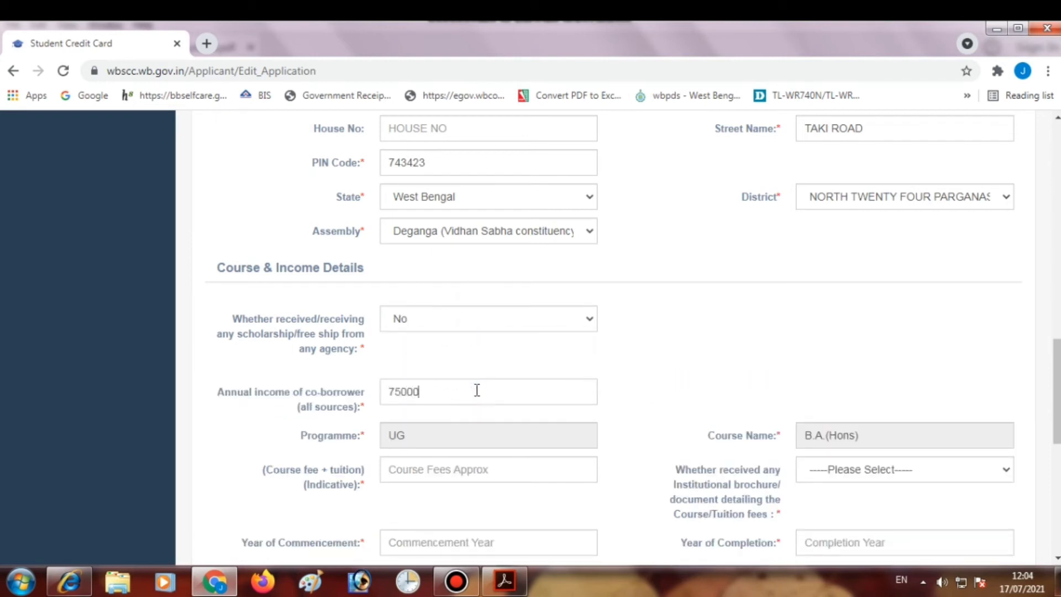
key(Tab)
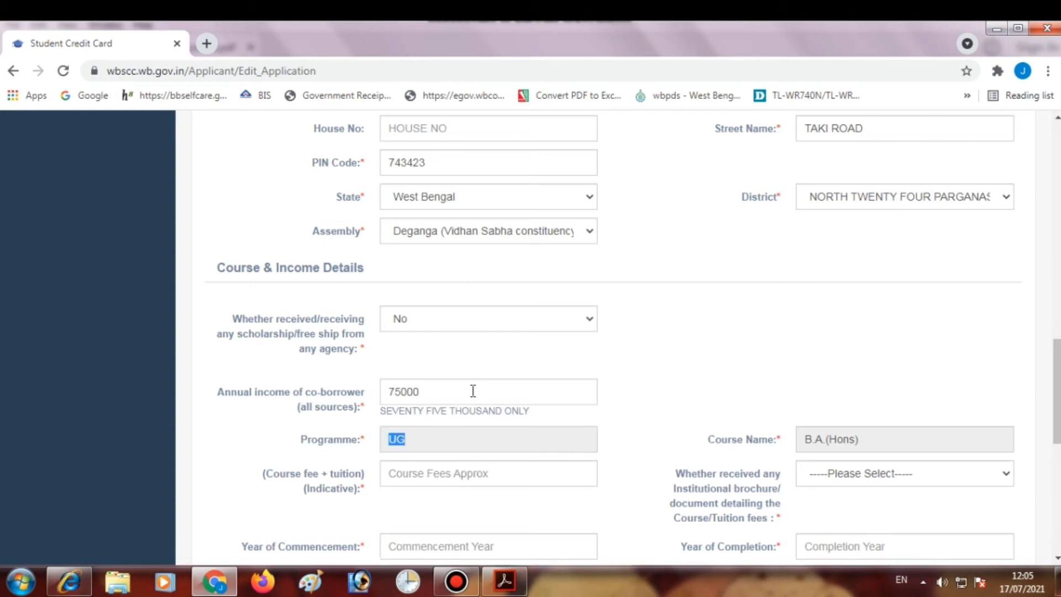
Enter course fee 120000 and answer Yes to having the institutional brochure.
key(Tab)
scroll(464, 443, down, 2)
key(Tab)
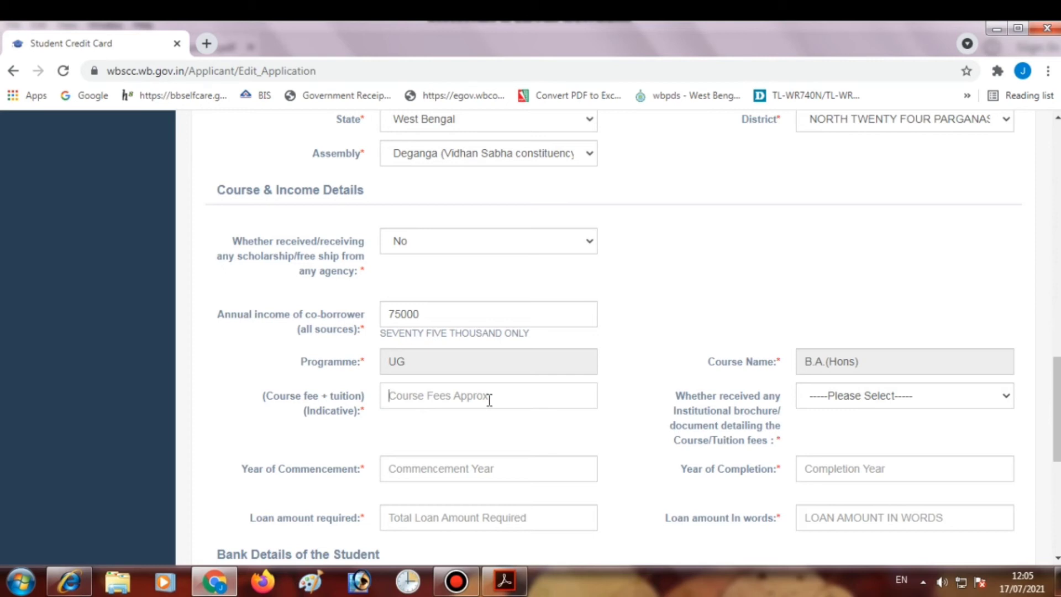
text(120000)
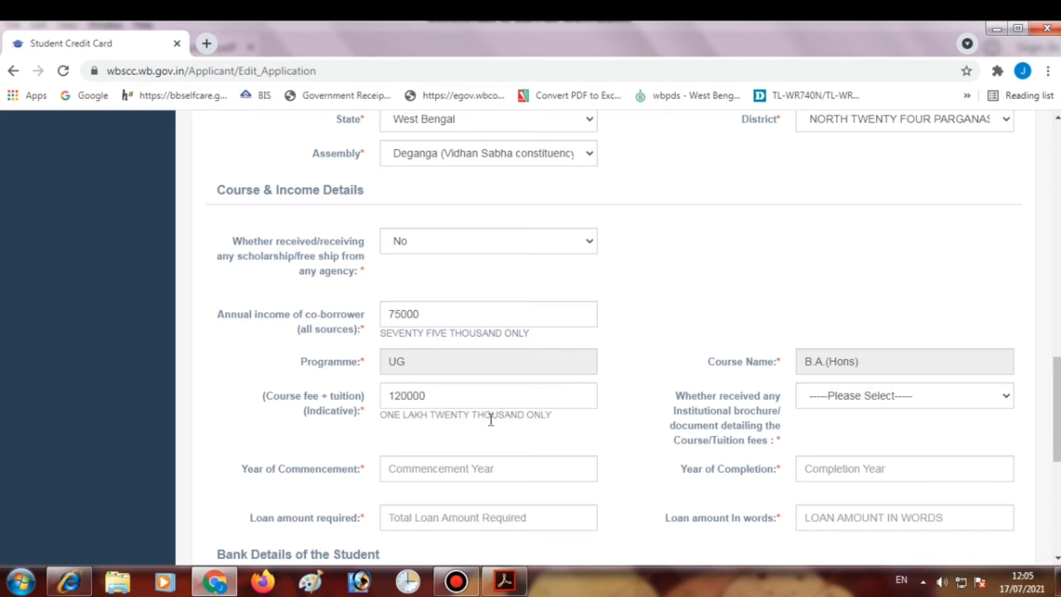
click(890, 400)
click(677, 396)
click(860, 400)
click(838, 430)
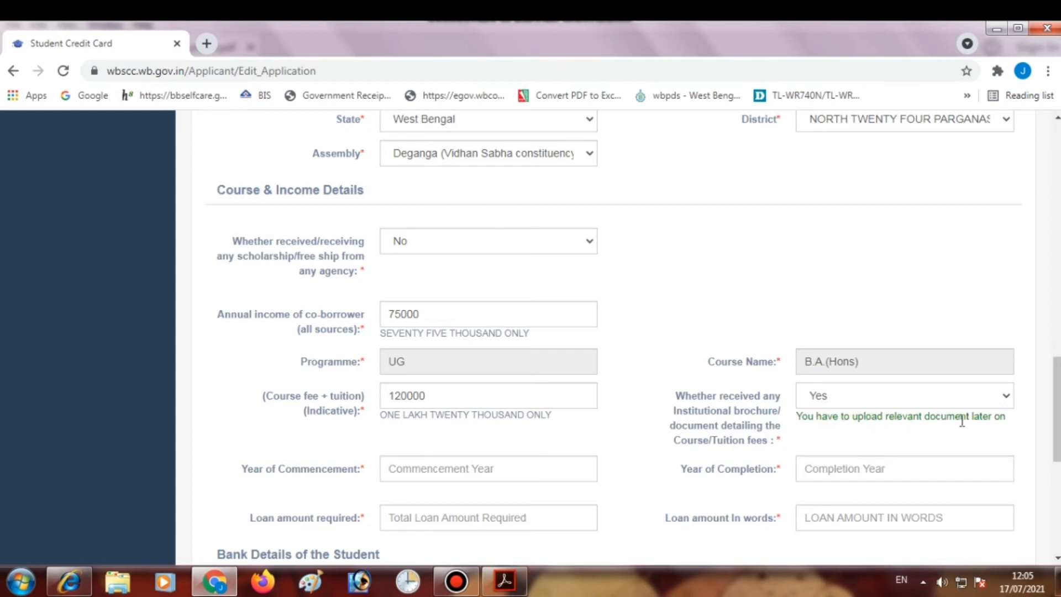
Enter course years 2020 to 2023 and a loan amount of 250000.
scroll(523, 418, down, 1)
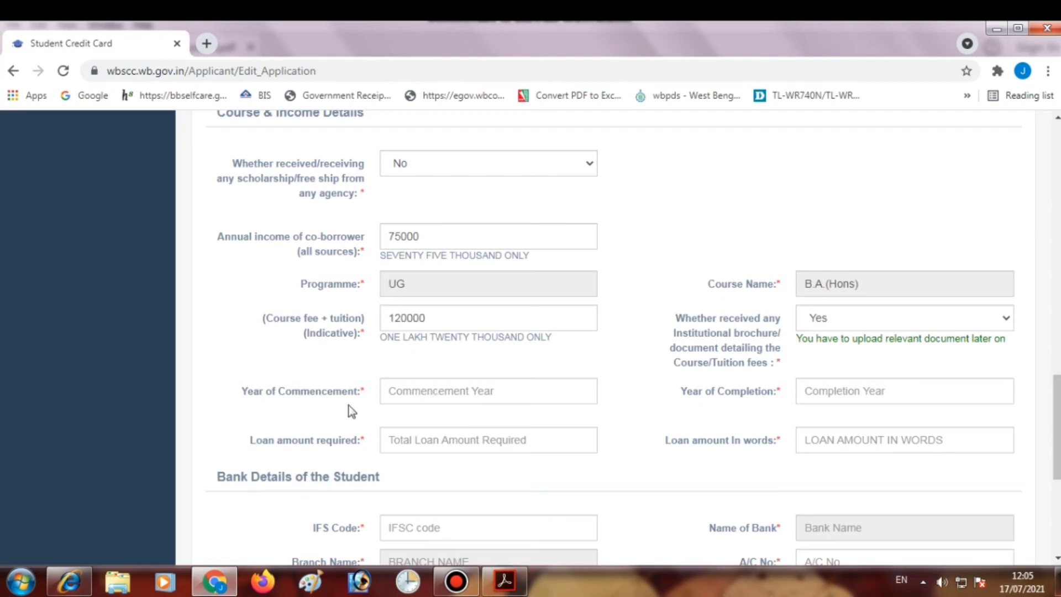
click(425, 394)
text(20)
text(2023)
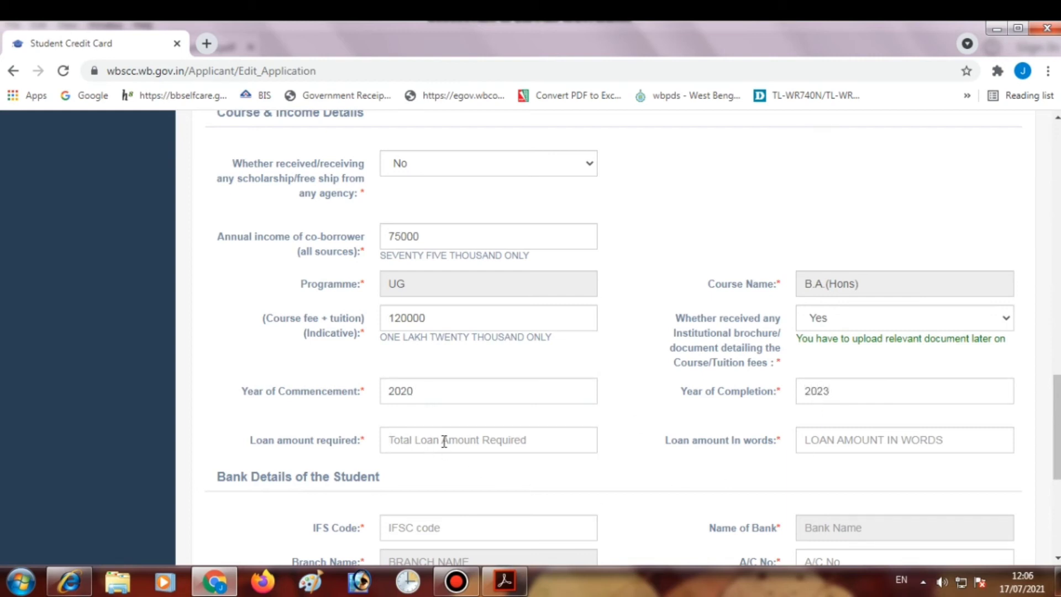
key(BackSpace)
key(BackSpace)
key(BackSpace)
key(BackSpace)
text(250000)
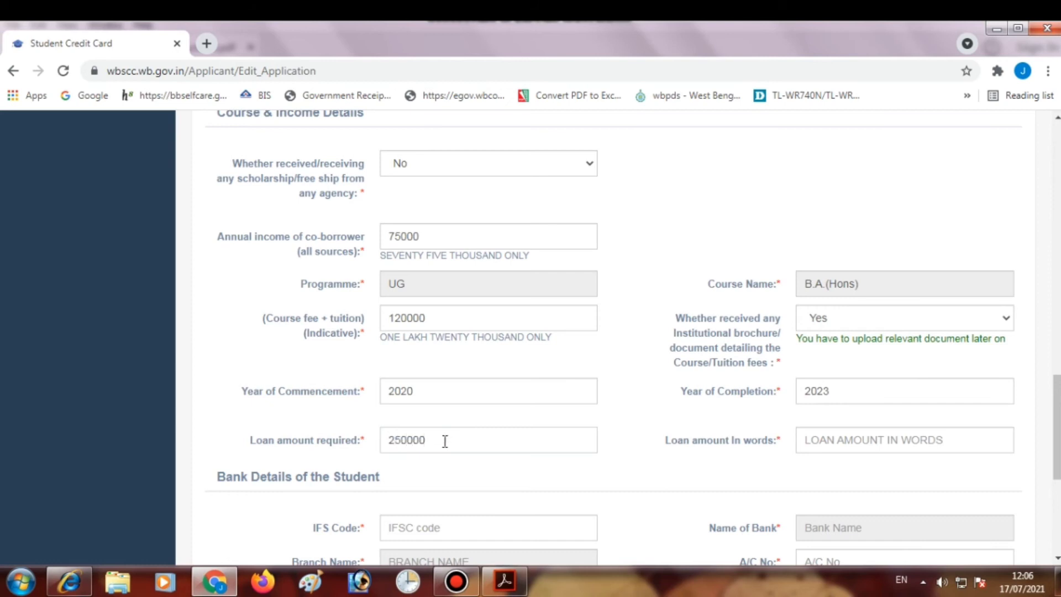
scroll(705, 449, down, 3)
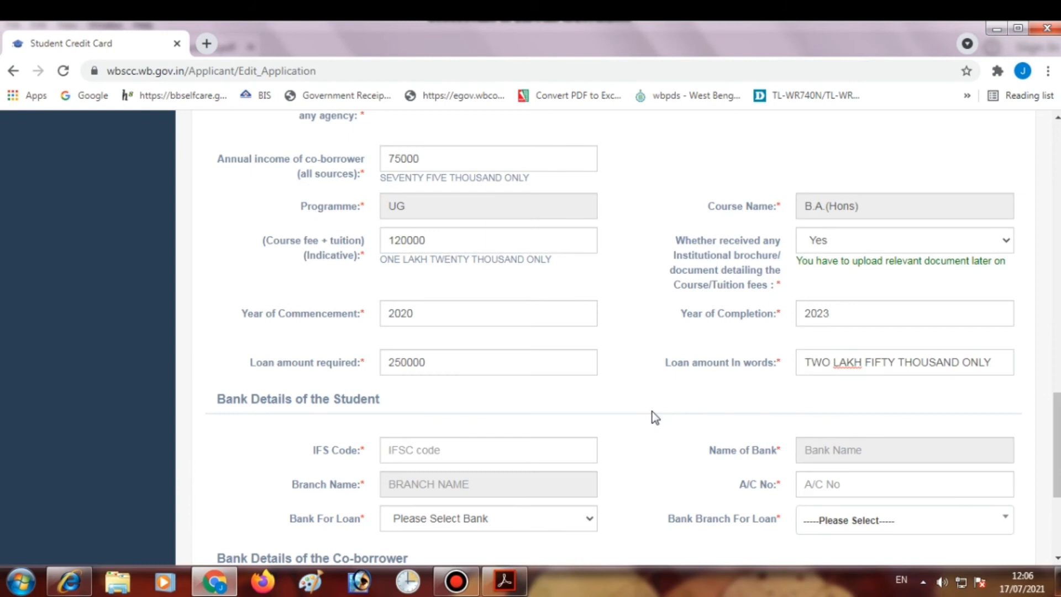
Enter the student's bank IFS code and account number.
click(390, 375)
click(418, 374)
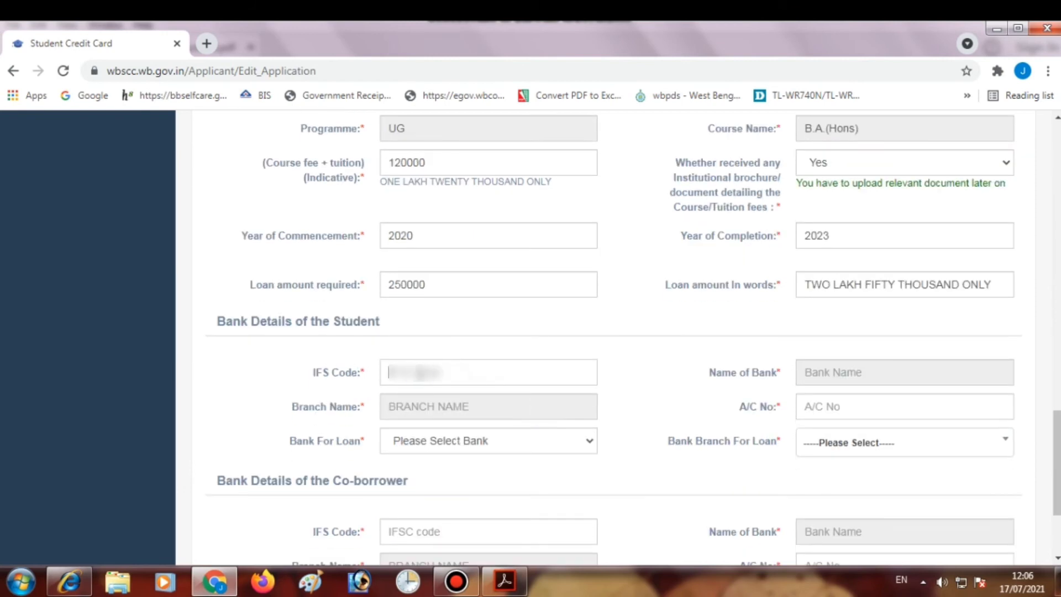
text(SBIN)
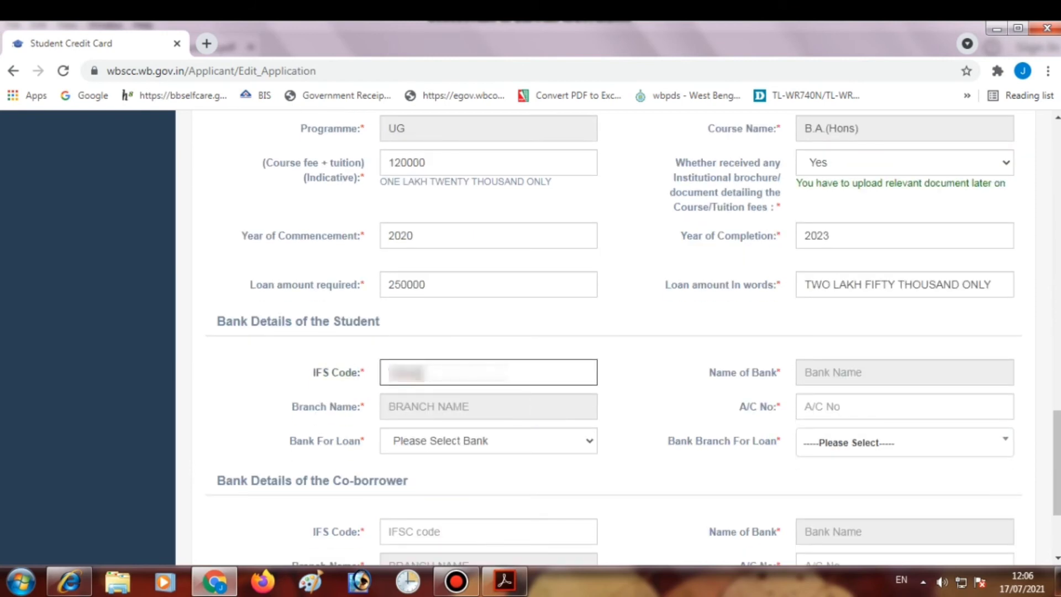
text(0002)
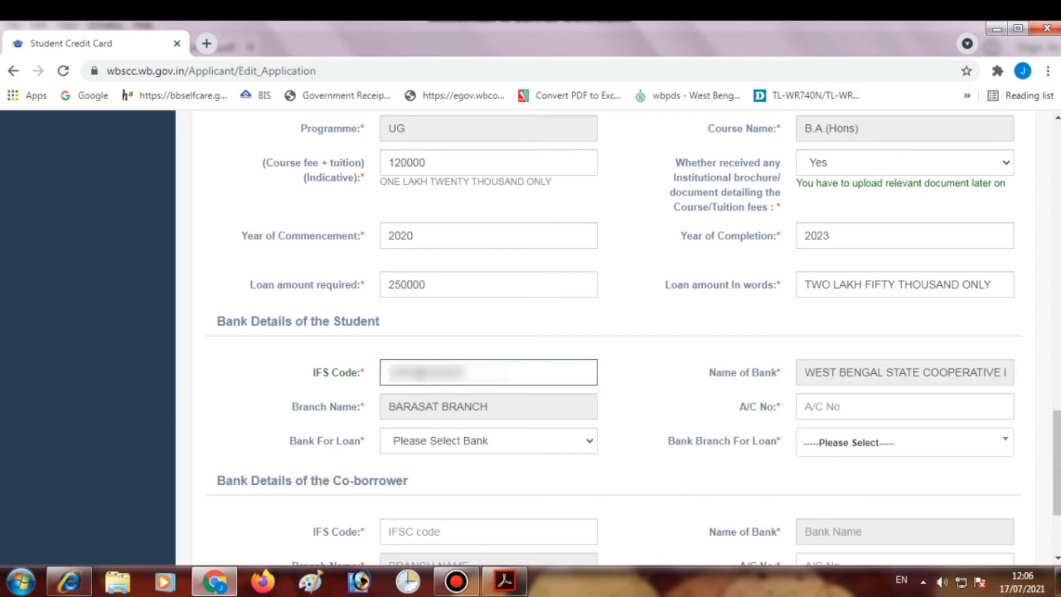
click(820, 407)
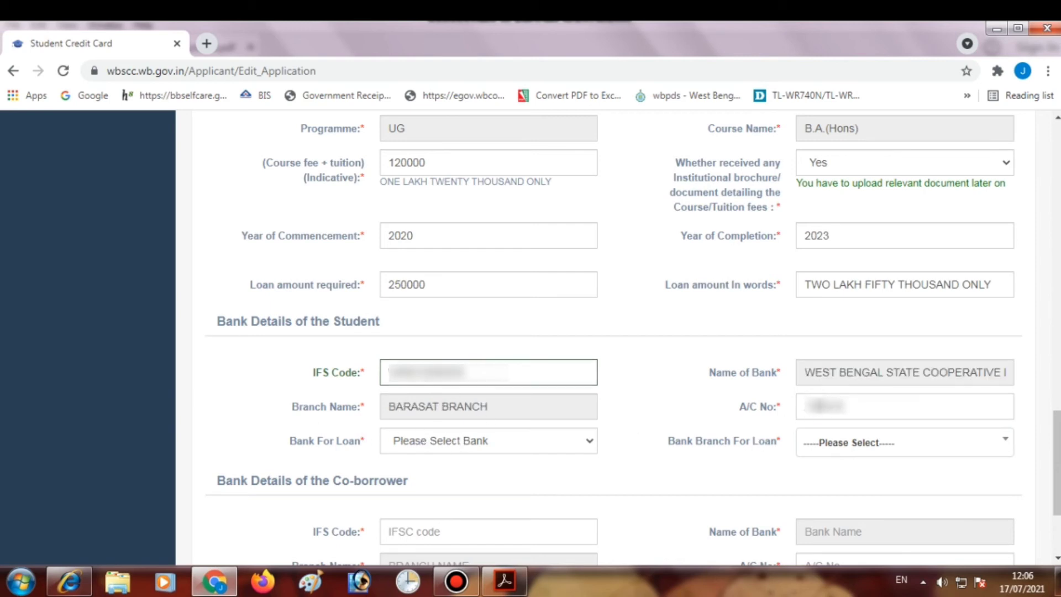
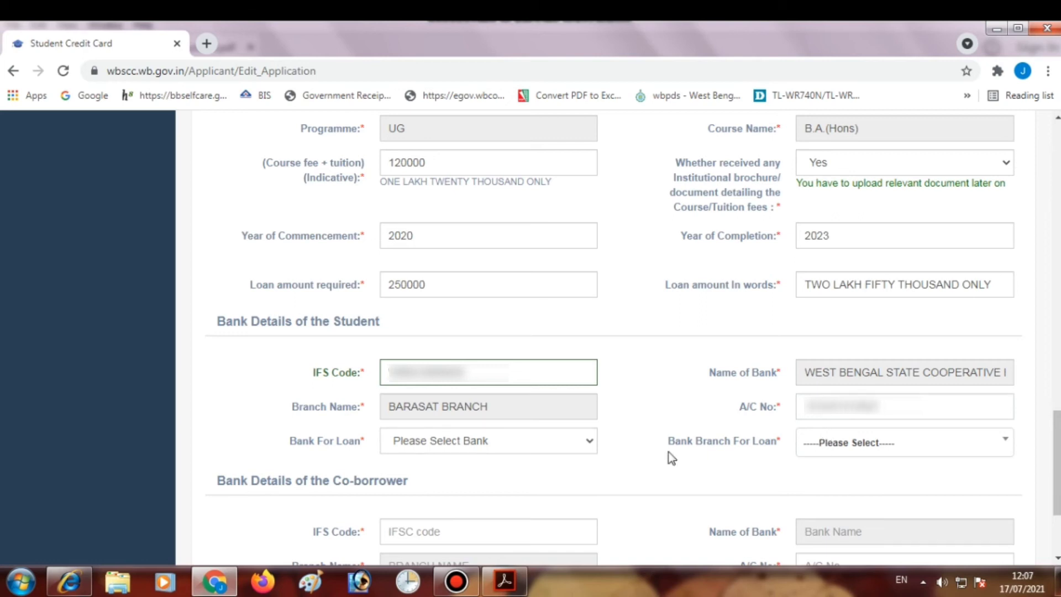
Choose The West Bengal State Cooperative Bank, Barasat Branch (searched 'BARASA') for the loan.
click(432, 441)
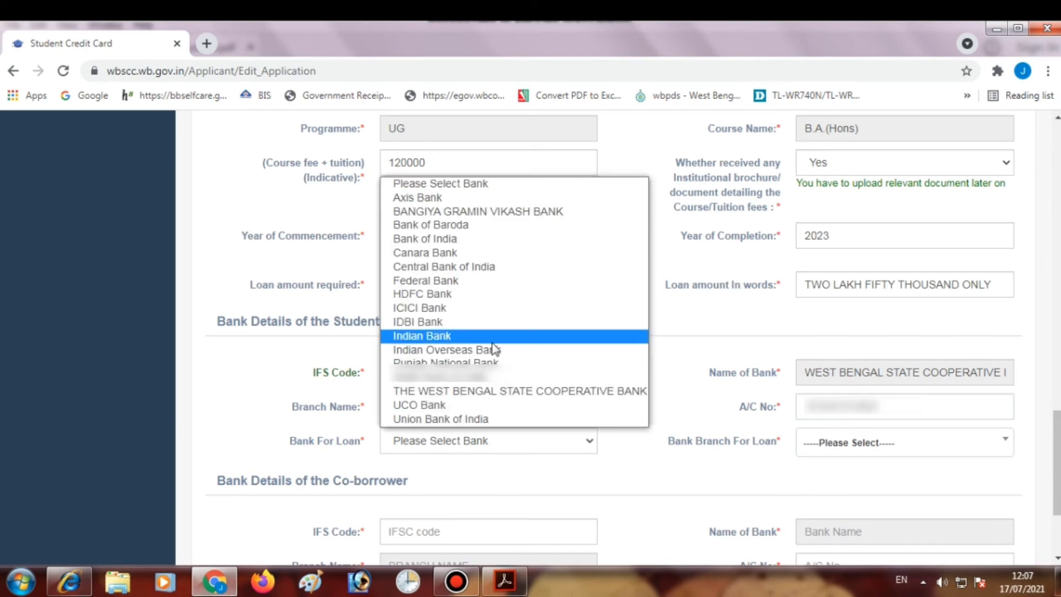
click(504, 393)
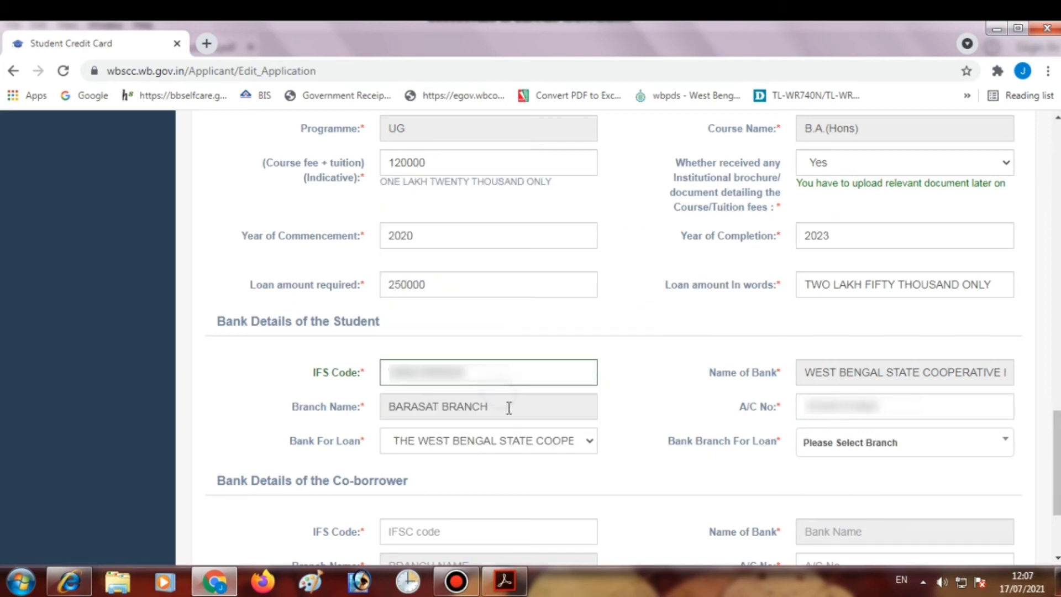
click(841, 443)
click(843, 495)
scroll(569, 431, down, 1)
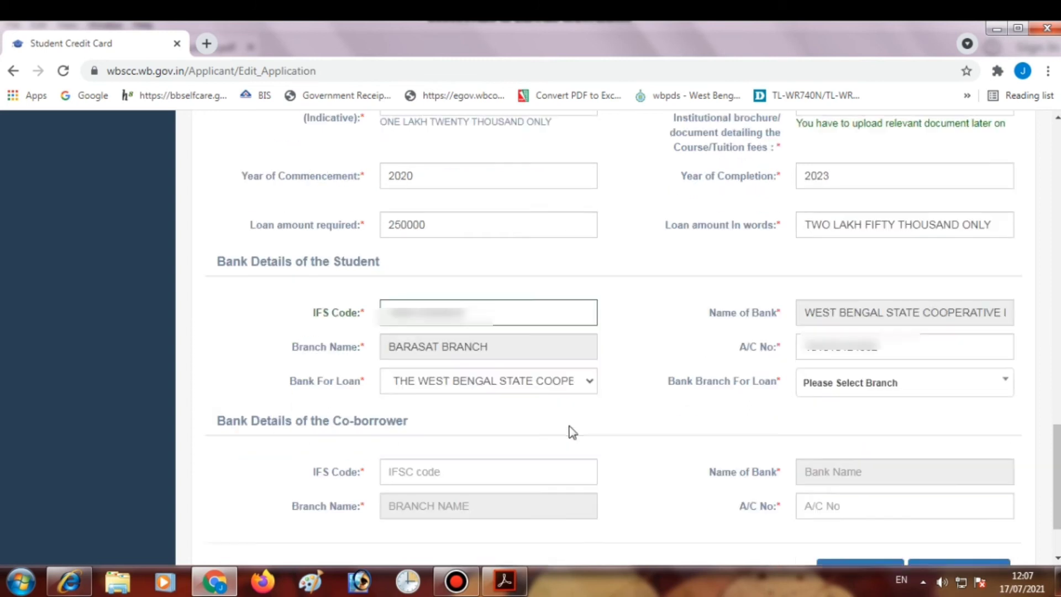
click(846, 367)
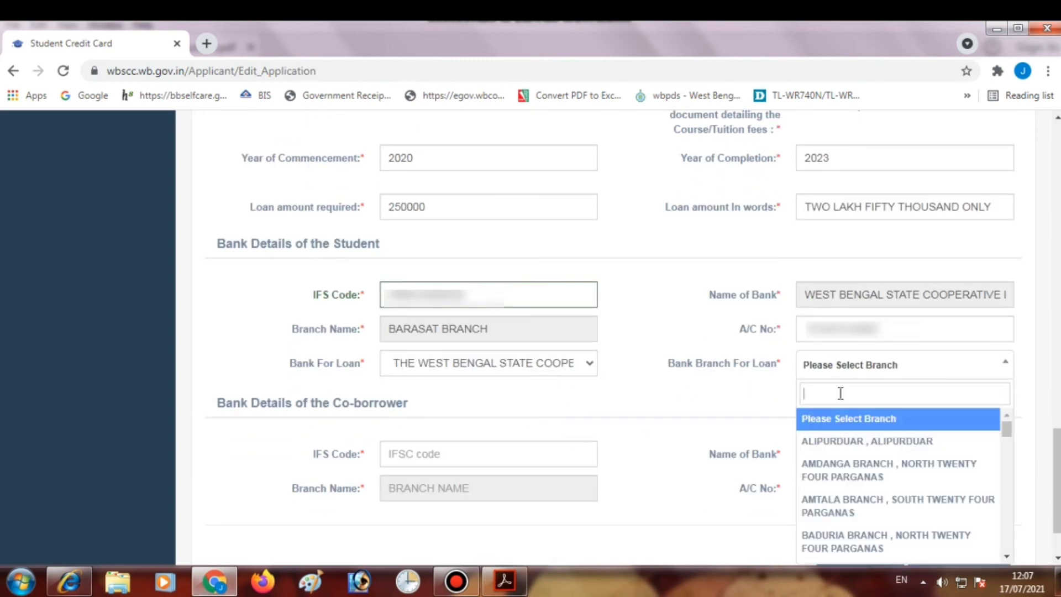
scroll(843, 394, down, 1)
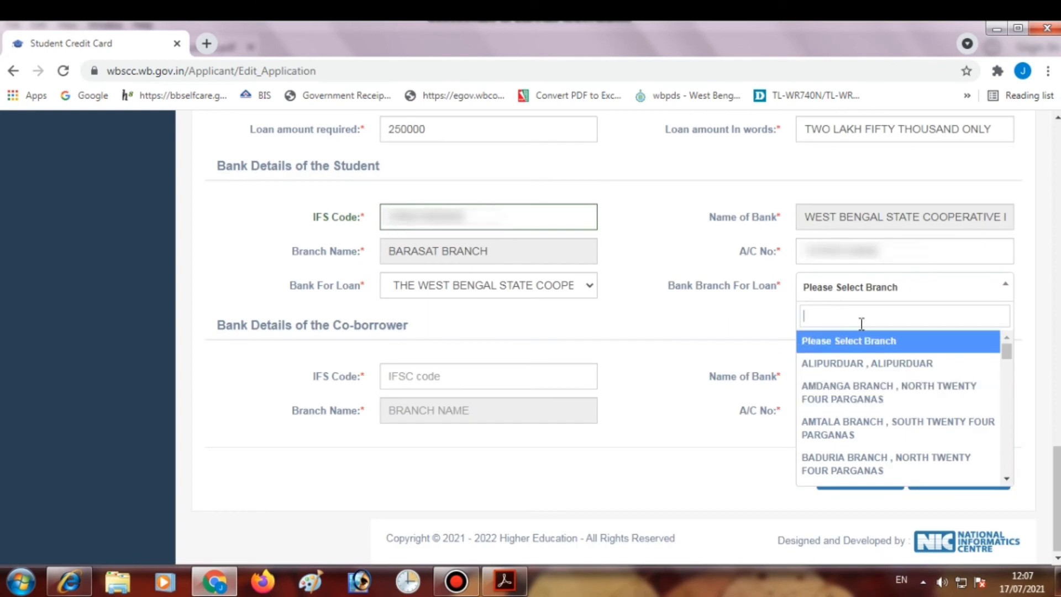
text(BARASA)
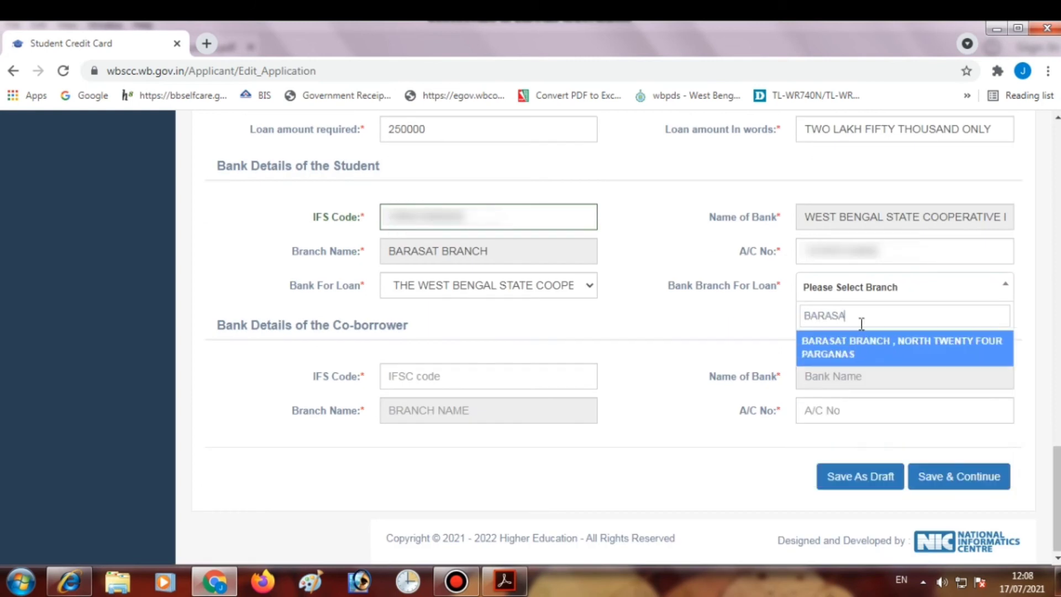
click(848, 344)
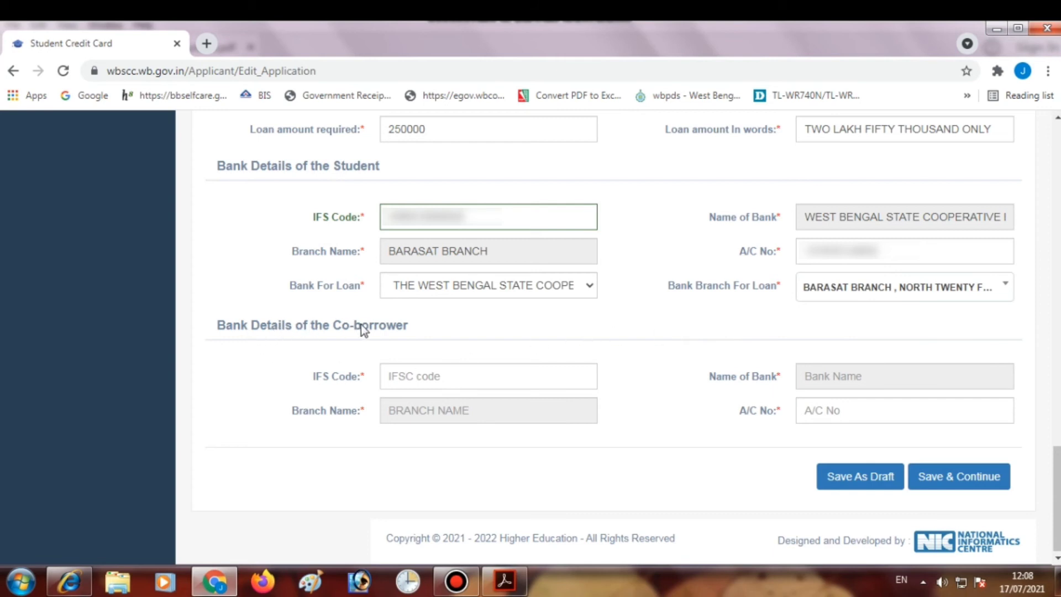
Enter the co-borrower's IFS code and account number, then Save & Continue.
click(414, 385)
text(SB)
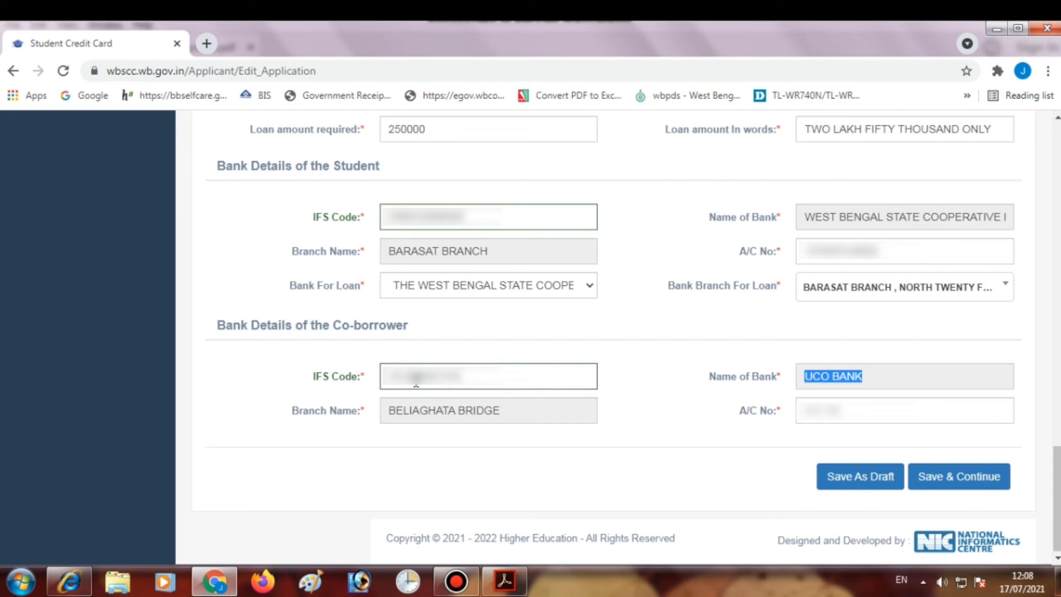
key(BackSpace)
key(BackSpace)
key(BackSpace)
key(BackSpace)
text(08)
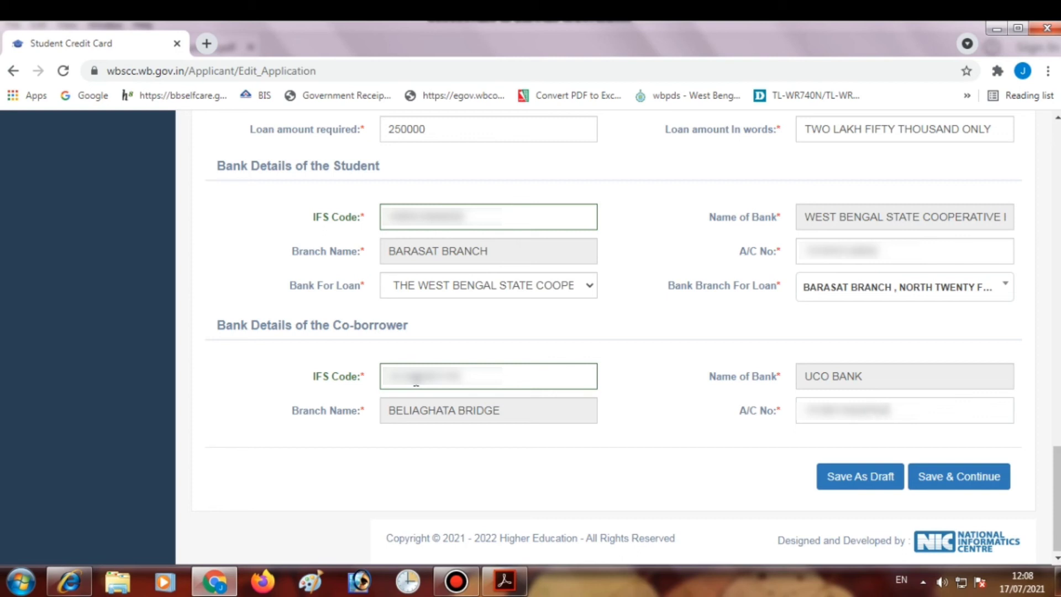
key(Tab)
scroll(450, 467, down, 1)
click(679, 447)
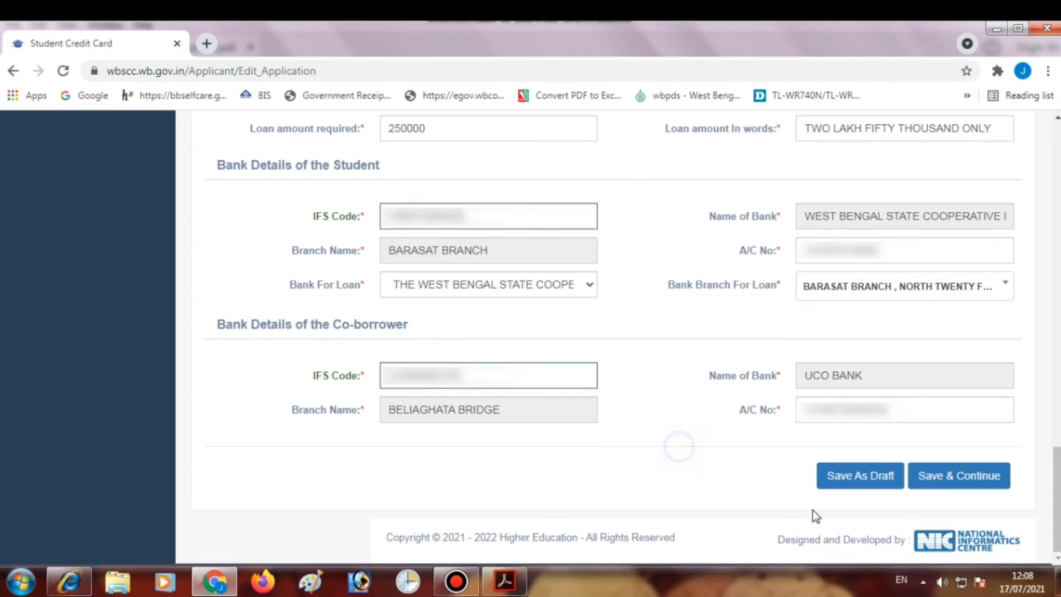
click(941, 482)
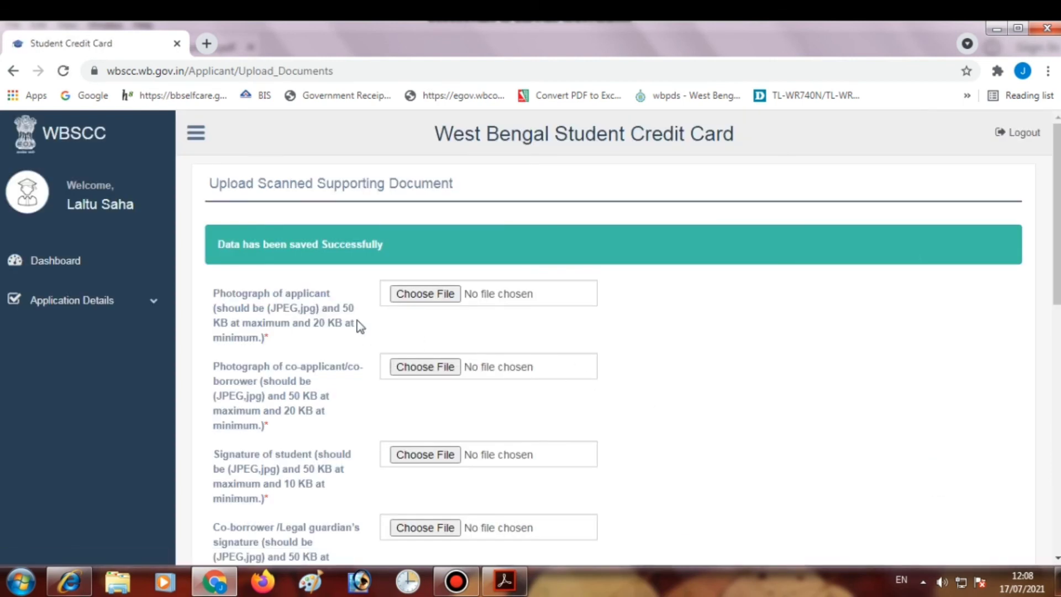
Attach the applicant and co-applicant photographs and the student and co-borrower signatures.
scroll(360, 326, down, 10)
scroll(597, 373, up, 10)
click(425, 293)
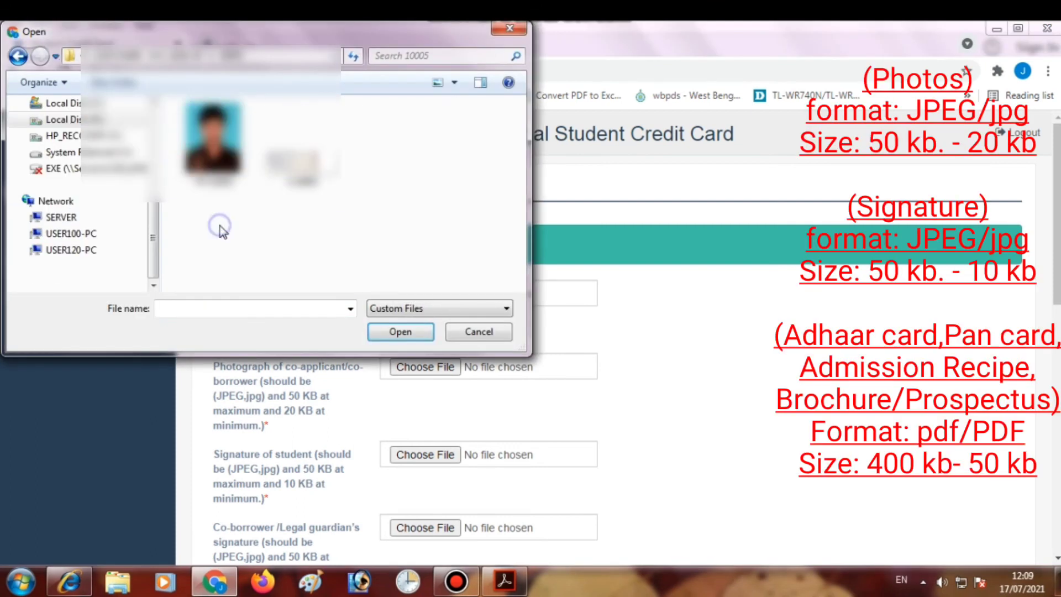
click(212, 143)
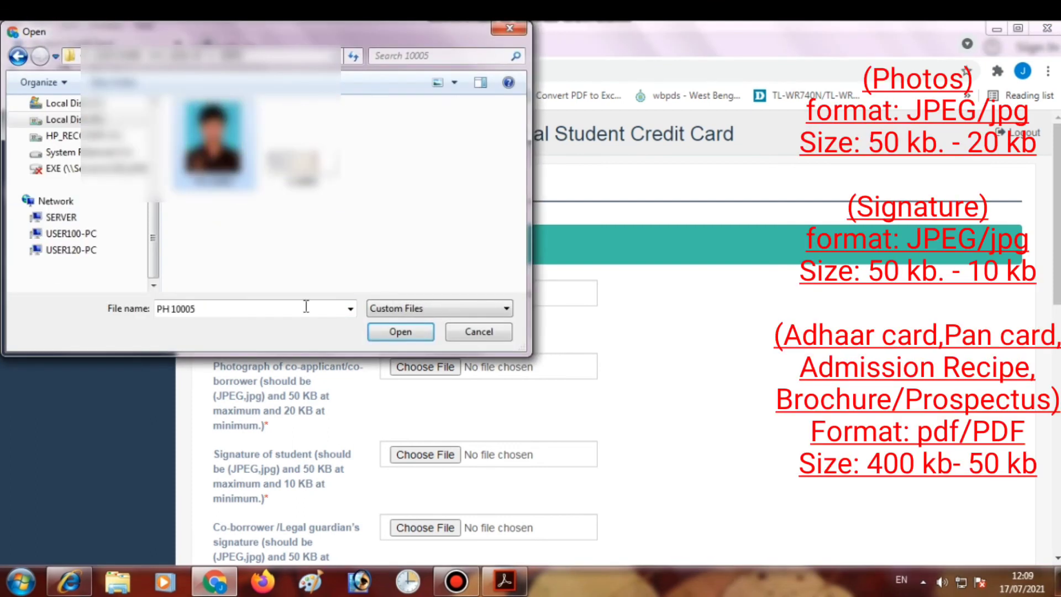
click(400, 332)
click(425, 366)
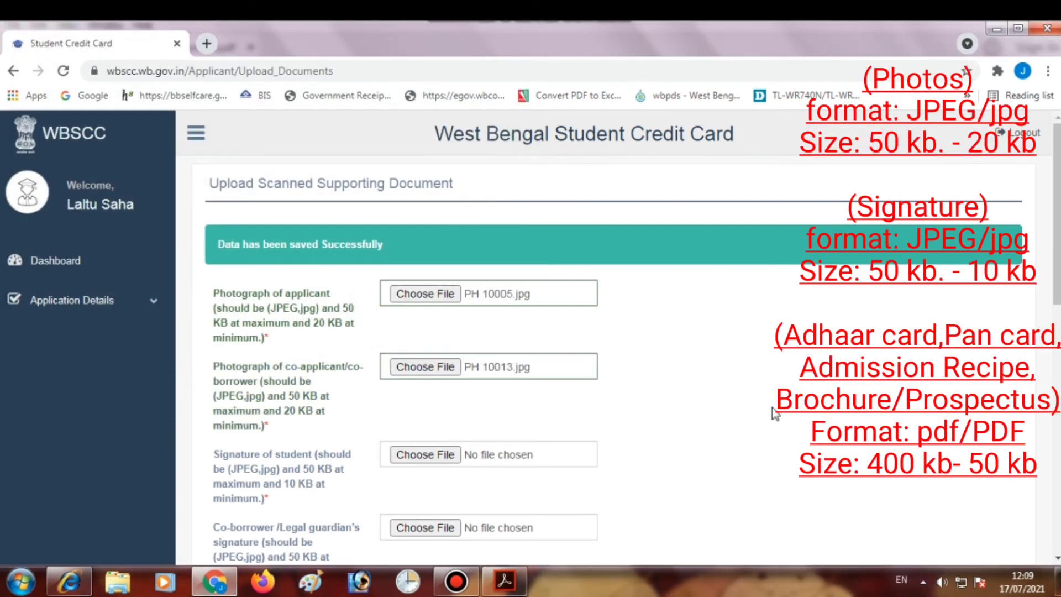
scroll(334, 402, down, 1)
click(425, 377)
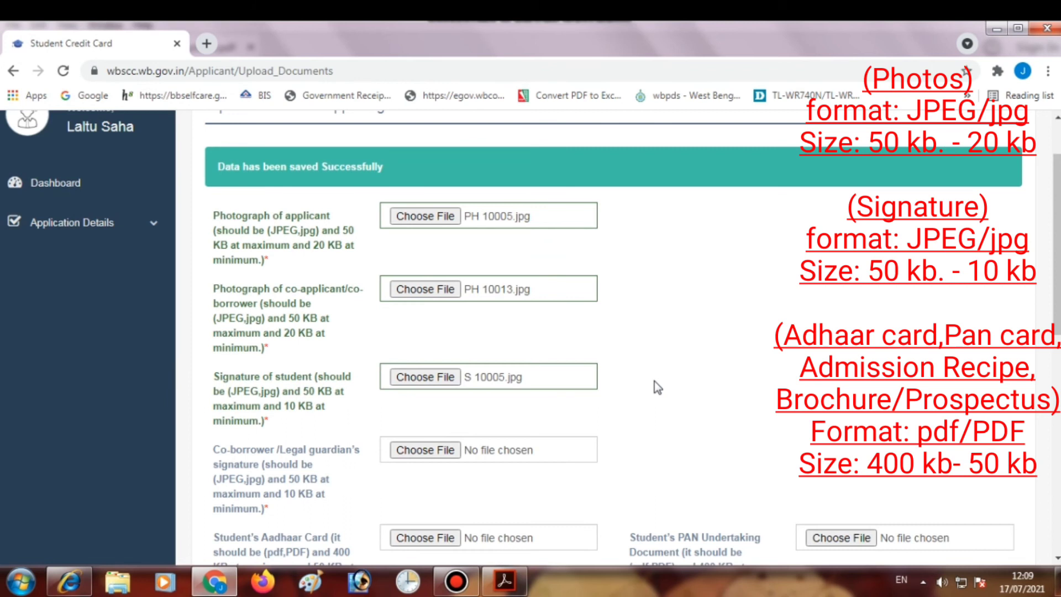
scroll(655, 380, down, 2)
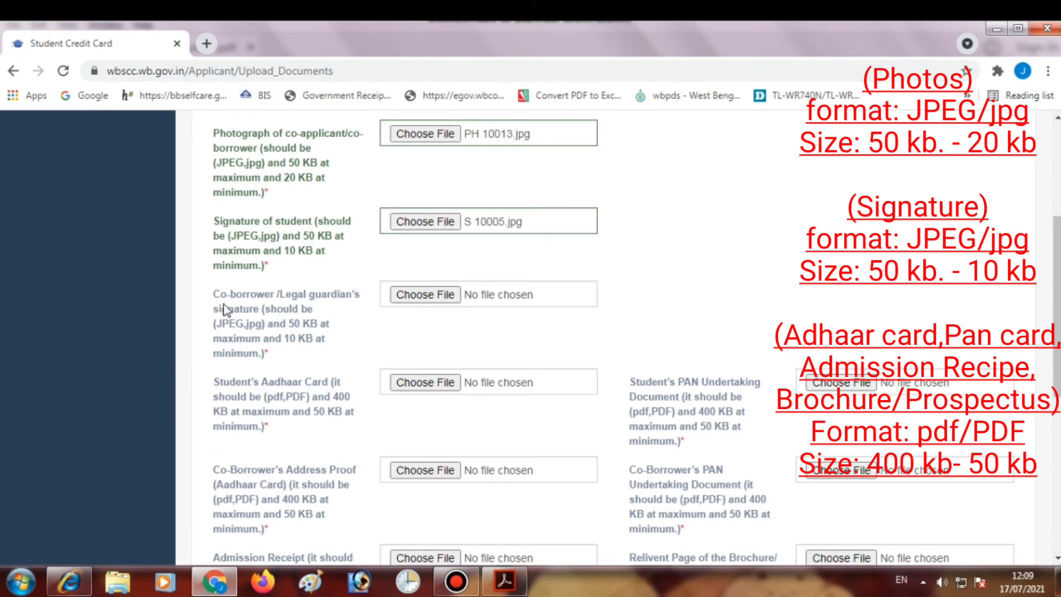
click(426, 294)
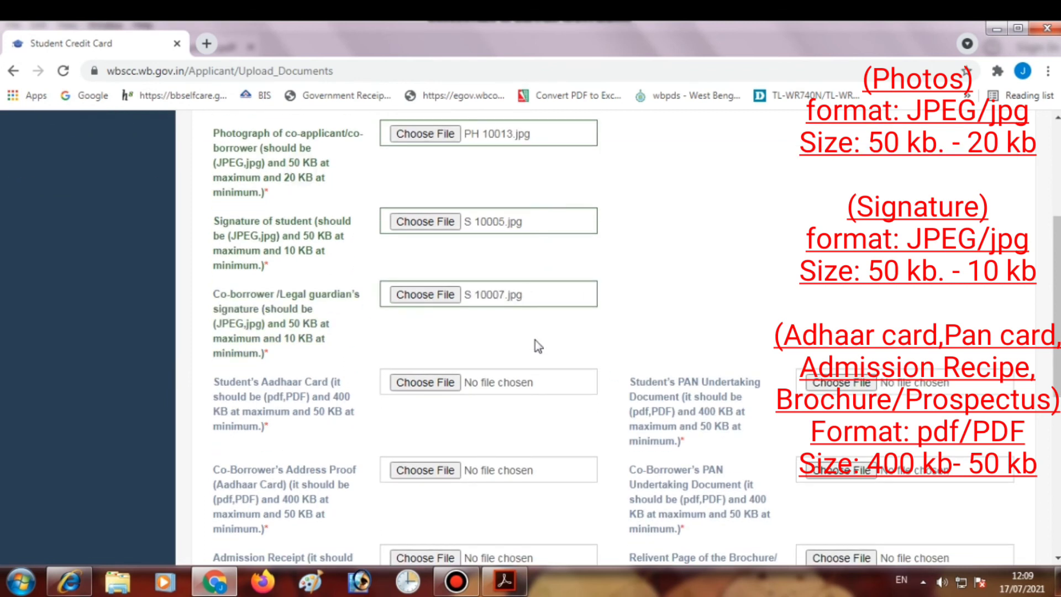
scroll(525, 331, down, 1)
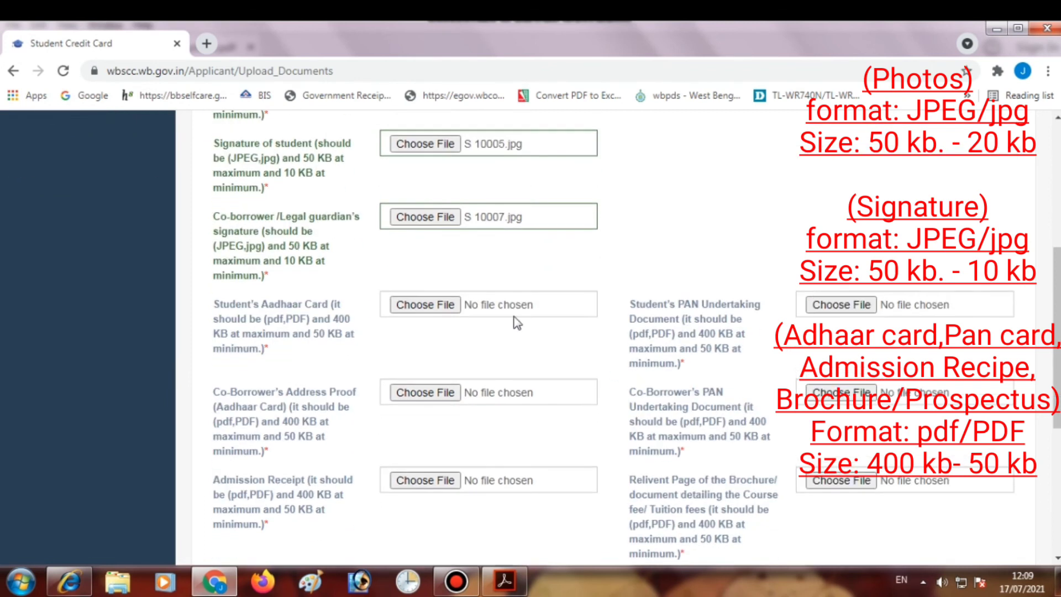
Attach Aadhaar, address proof, admission receipt and brochure PDFs, tick the declaration, and save.
click(425, 305)
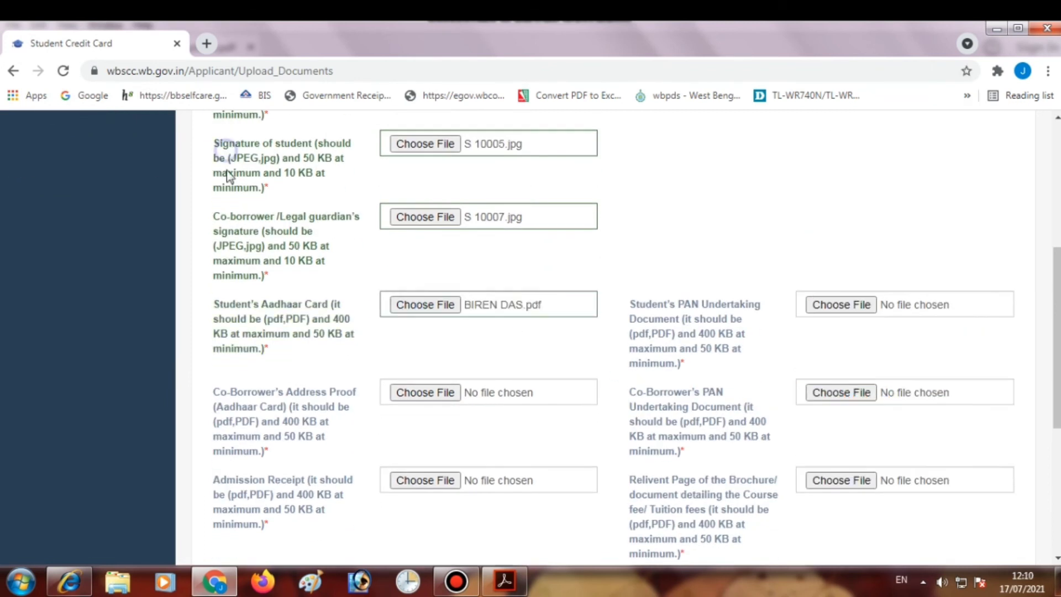
scroll(526, 367, down, 1)
click(420, 316)
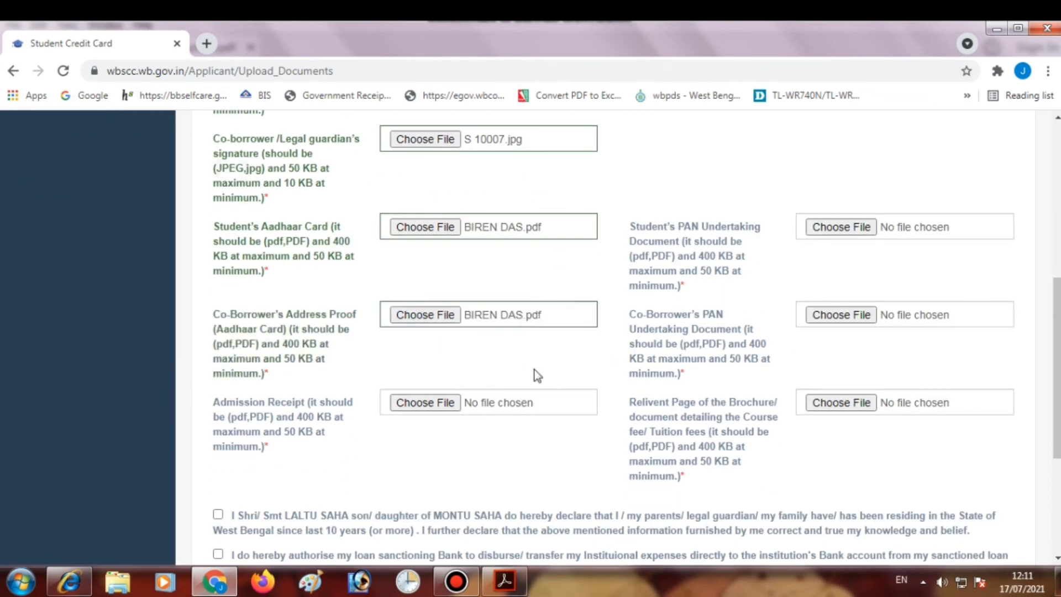
scroll(535, 375, down, 1)
click(415, 324)
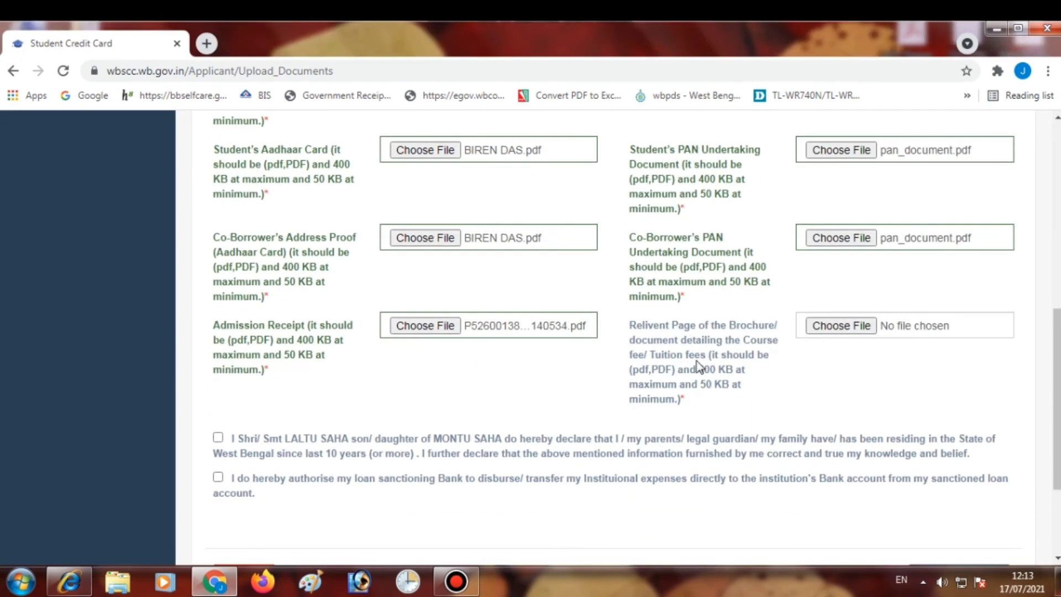
click(834, 326)
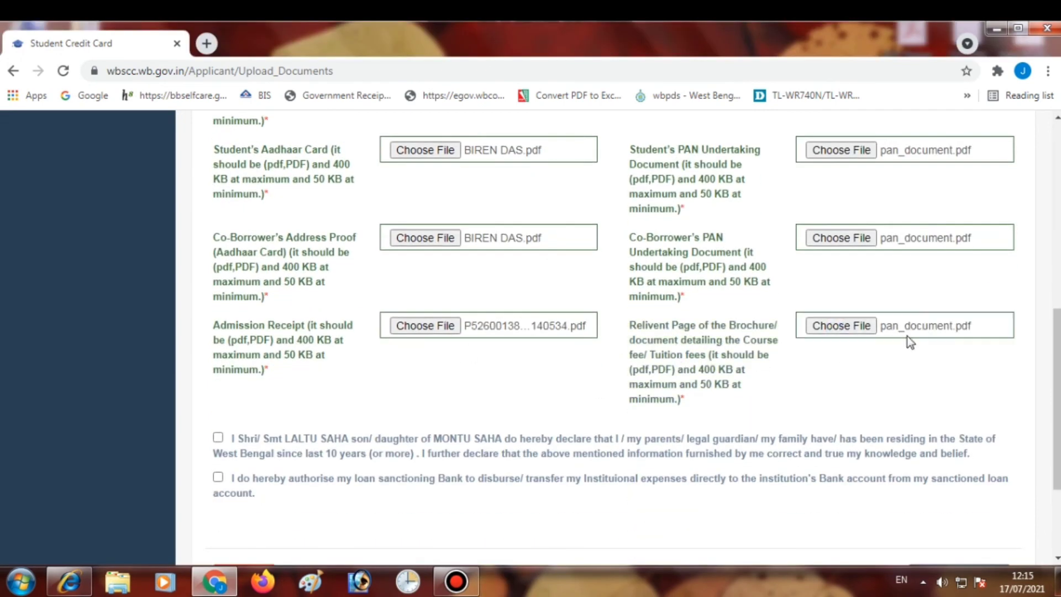
scroll(235, 398, down, 1)
click(220, 398)
scroll(818, 464, down, 1)
click(960, 422)
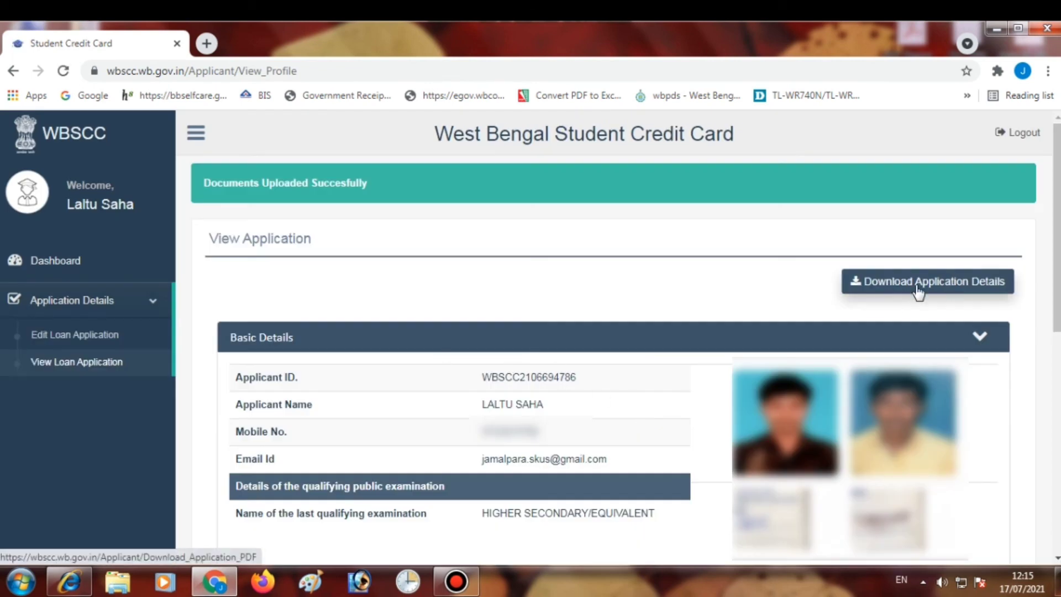
Review personal details, the Registration Done status and the six uploaded documents on View Application.
scroll(564, 320, down, 2)
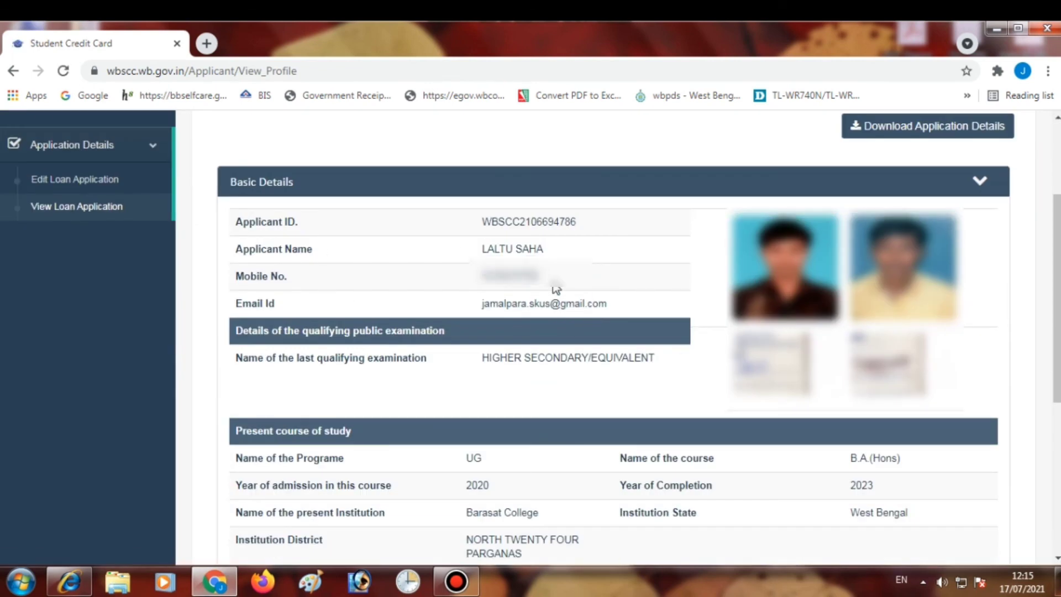
scroll(424, 359, down, 1)
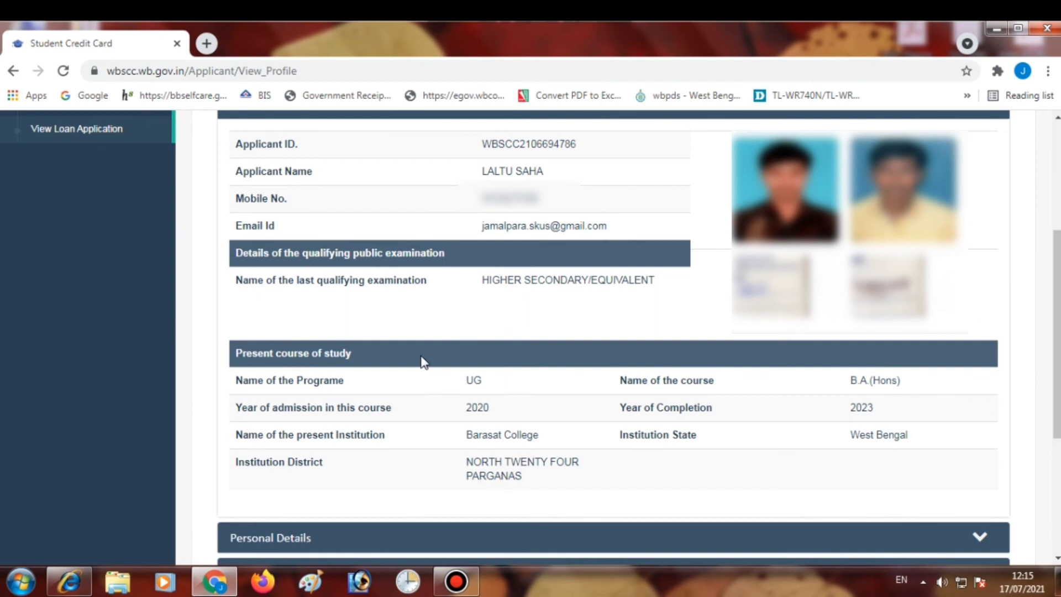
scroll(495, 360, down, 2)
click(422, 382)
scroll(422, 384, down, 5)
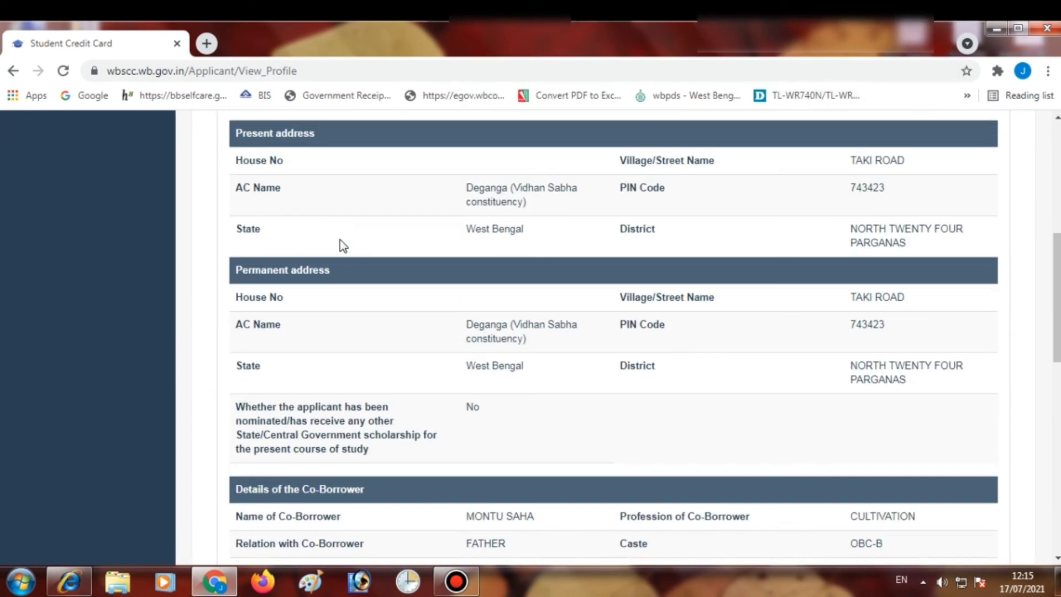
scroll(438, 480, down, 8)
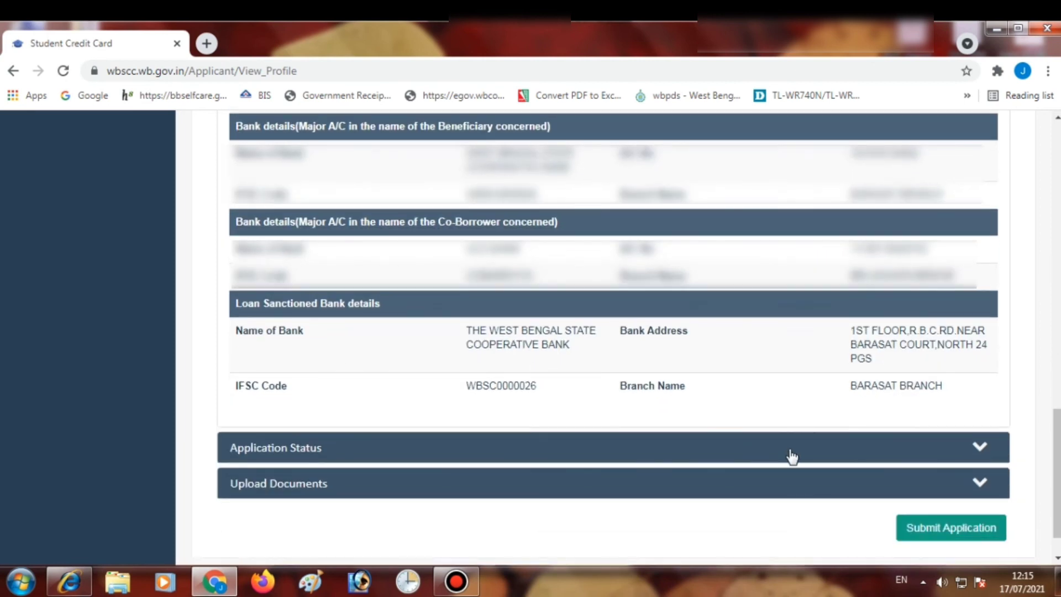
click(791, 454)
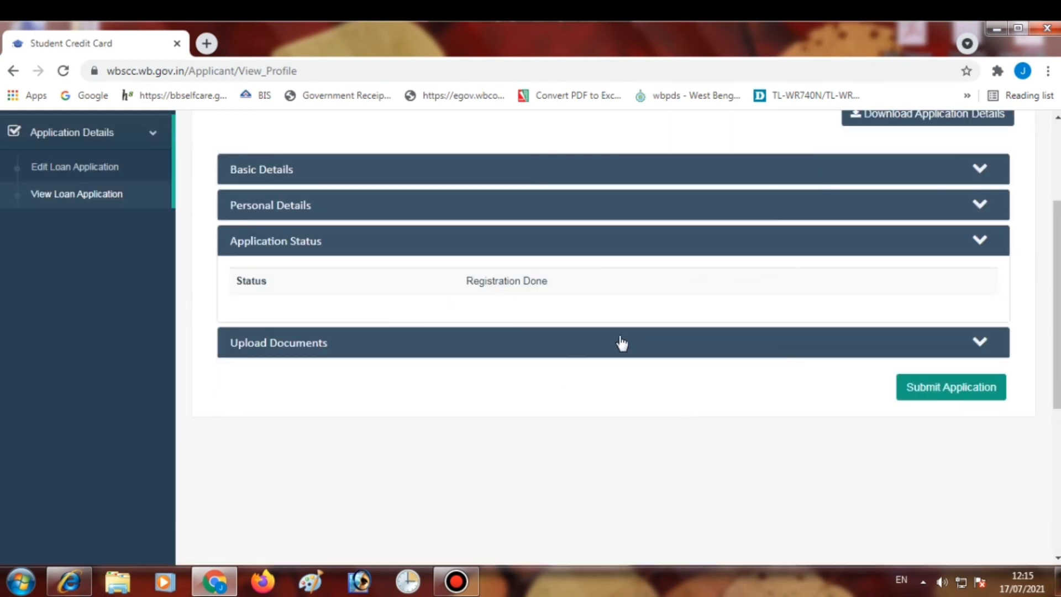
click(621, 343)
scroll(628, 403, down, 3)
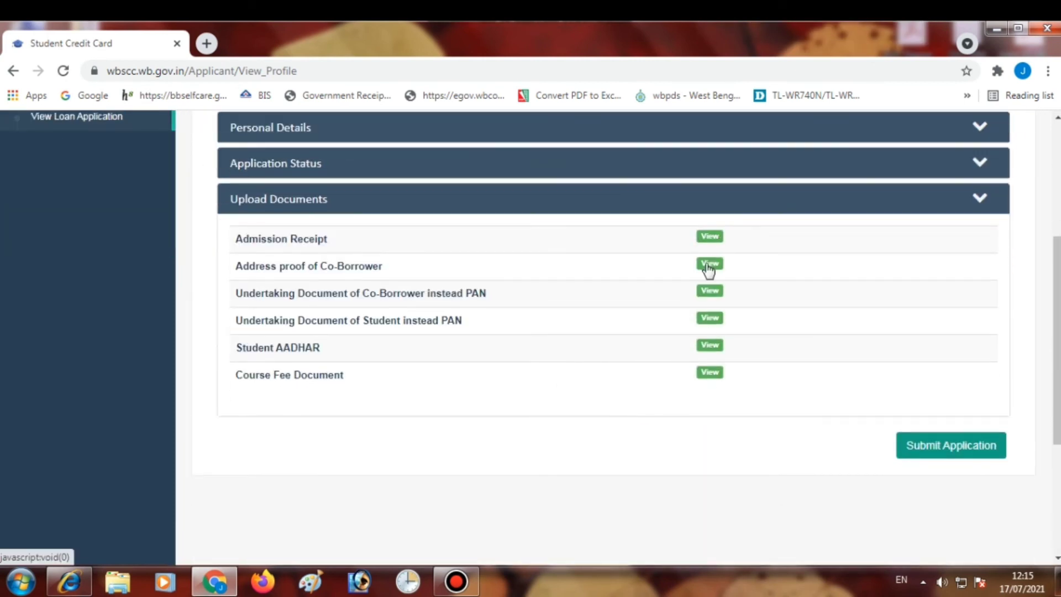
click(906, 447)
click(927, 445)
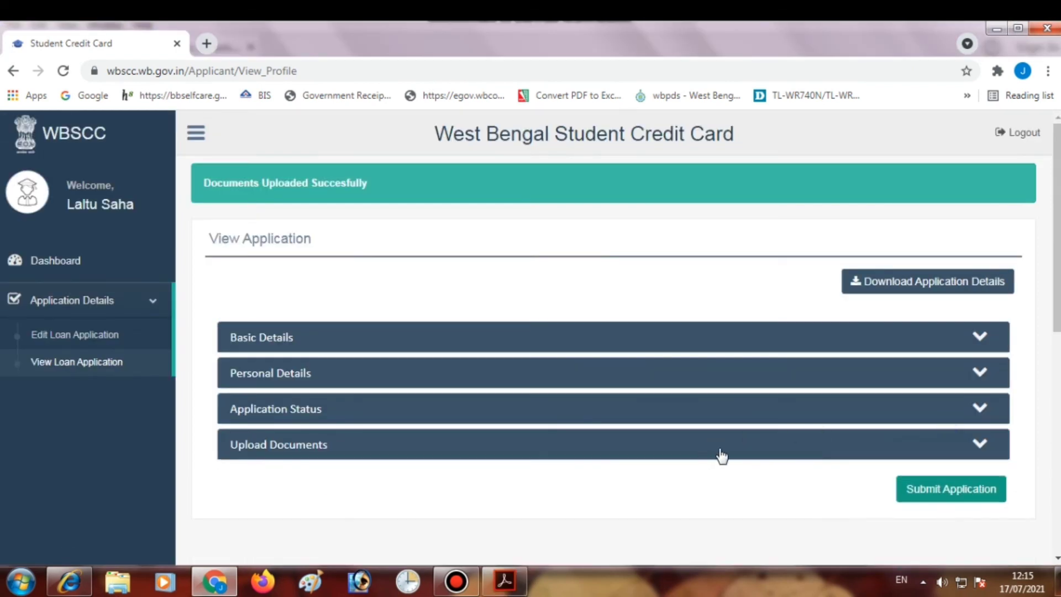
scroll(481, 427, down, 2)
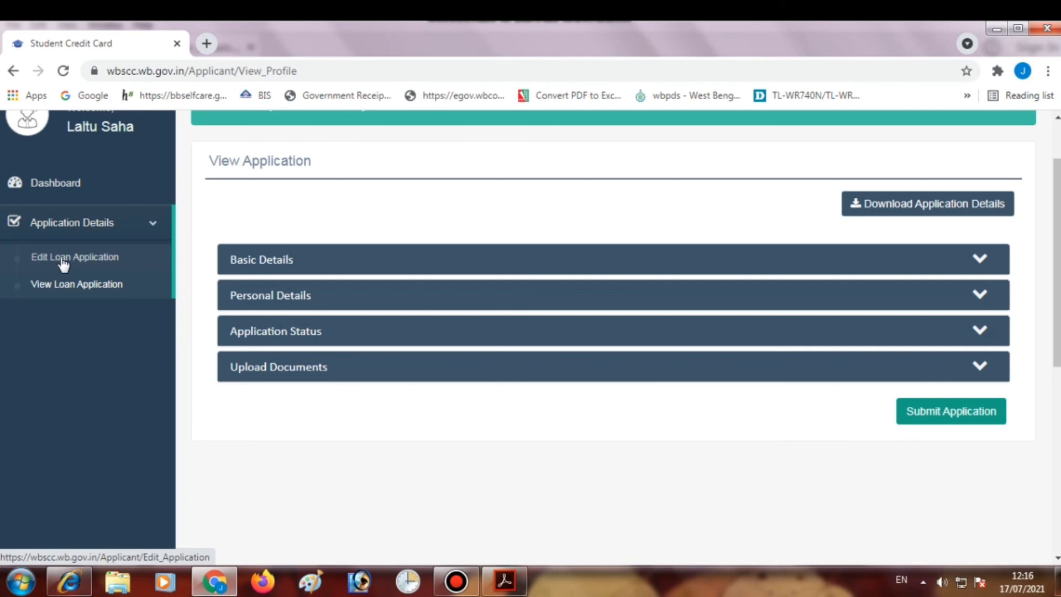
Submit the application and confirm YES in the Confirm Submission dialog.
click(63, 226)
click(63, 226)
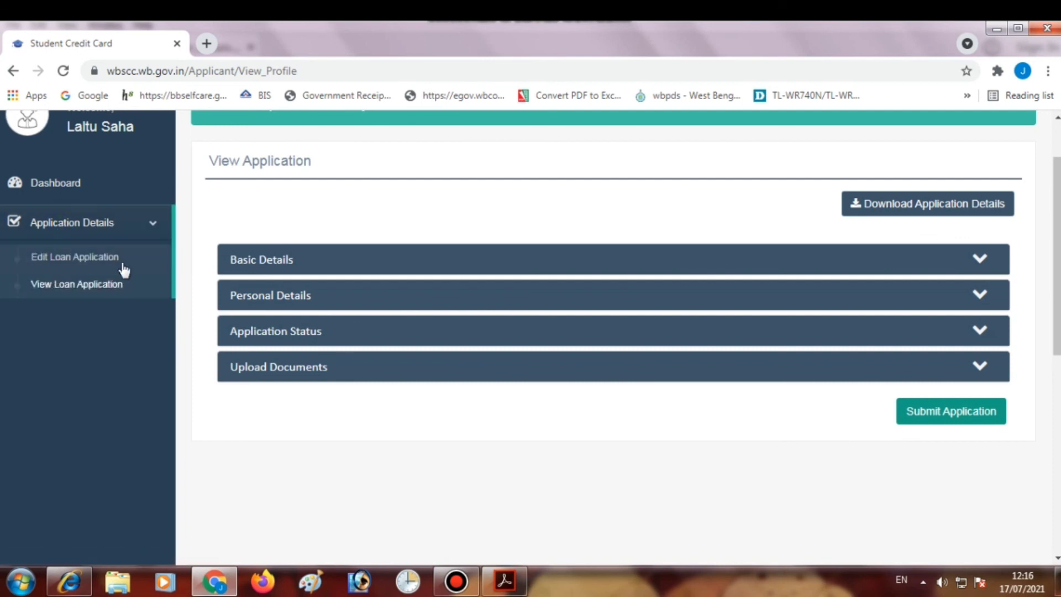
click(955, 412)
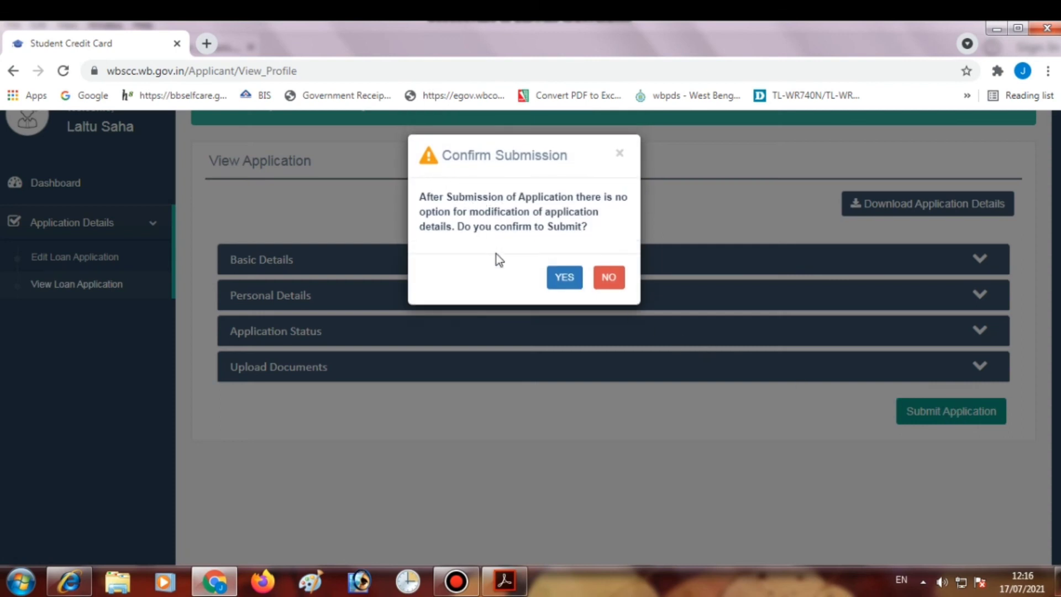
click(564, 282)
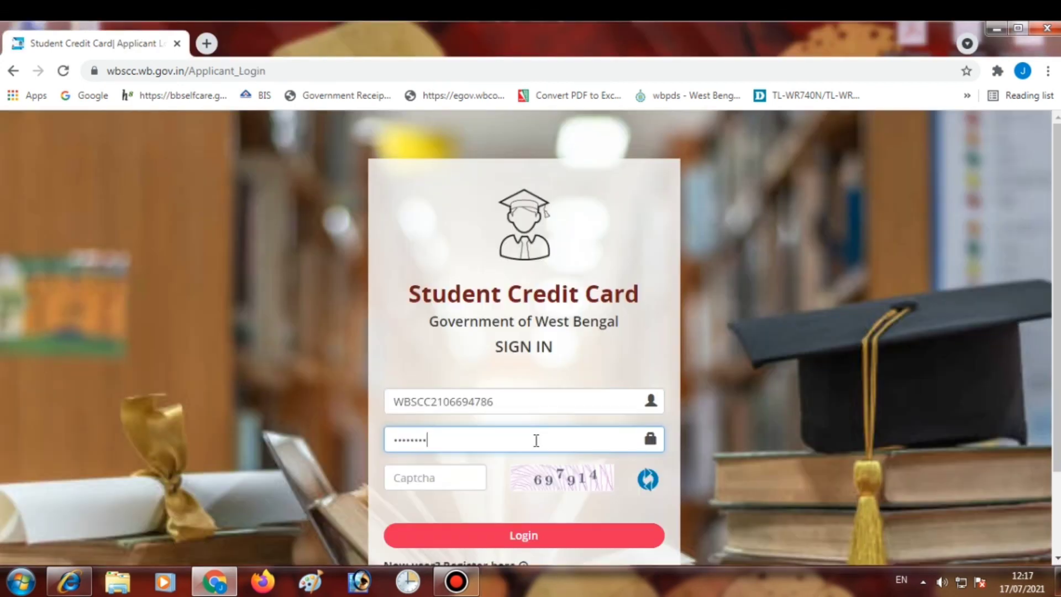
Log back in with the captcha, confirm all four activities read Done, and open the tracking history.
click(451, 476)
text(69)
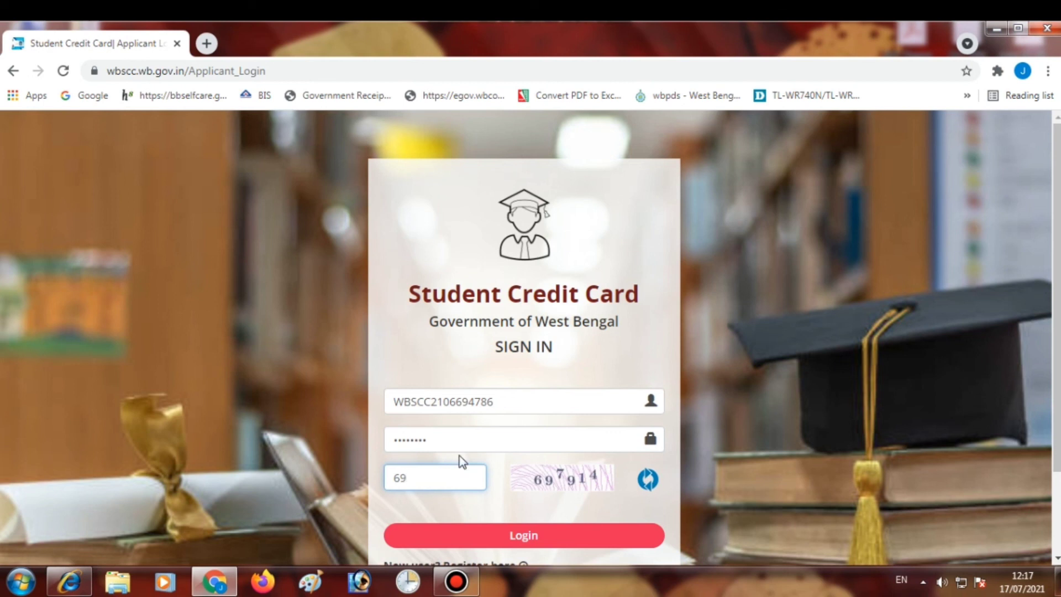
click(542, 537)
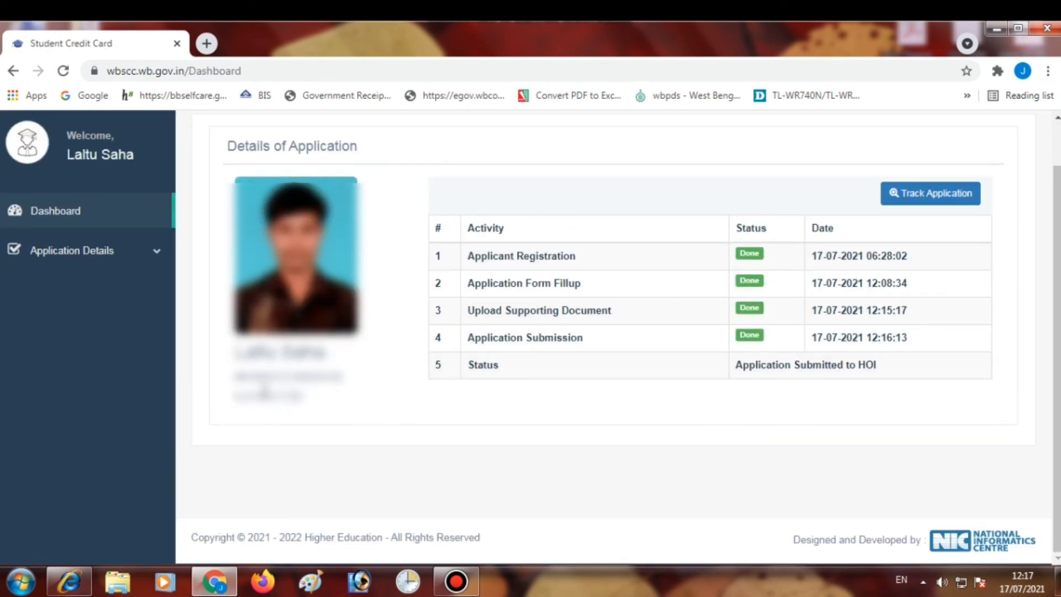
scroll(442, 417, up, 1)
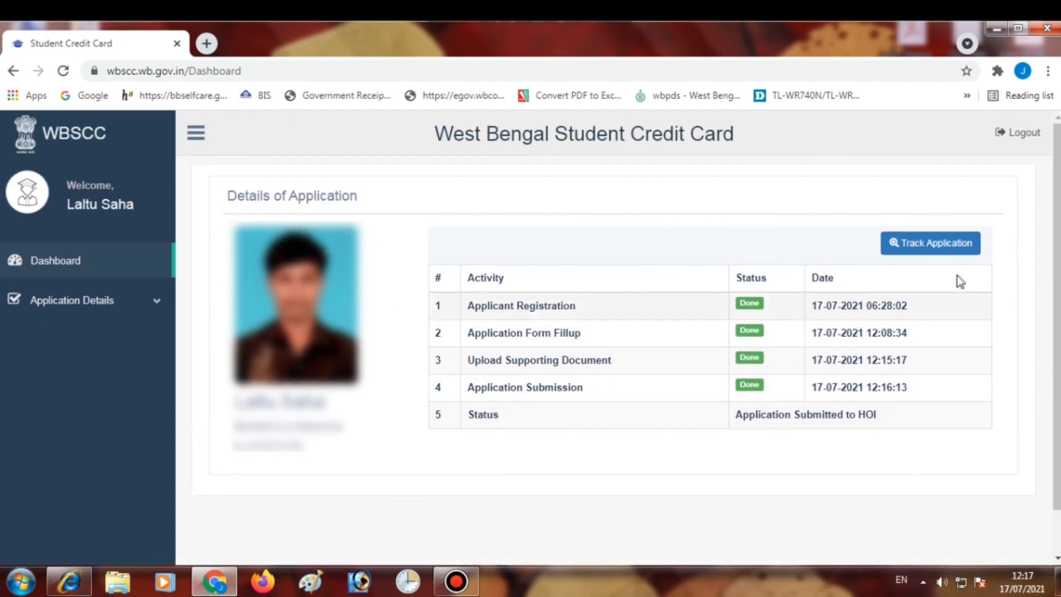
click(934, 243)
Show 100 tracking entries, review the HOI submission date and time, then close and log out.
click(252, 208)
click(243, 282)
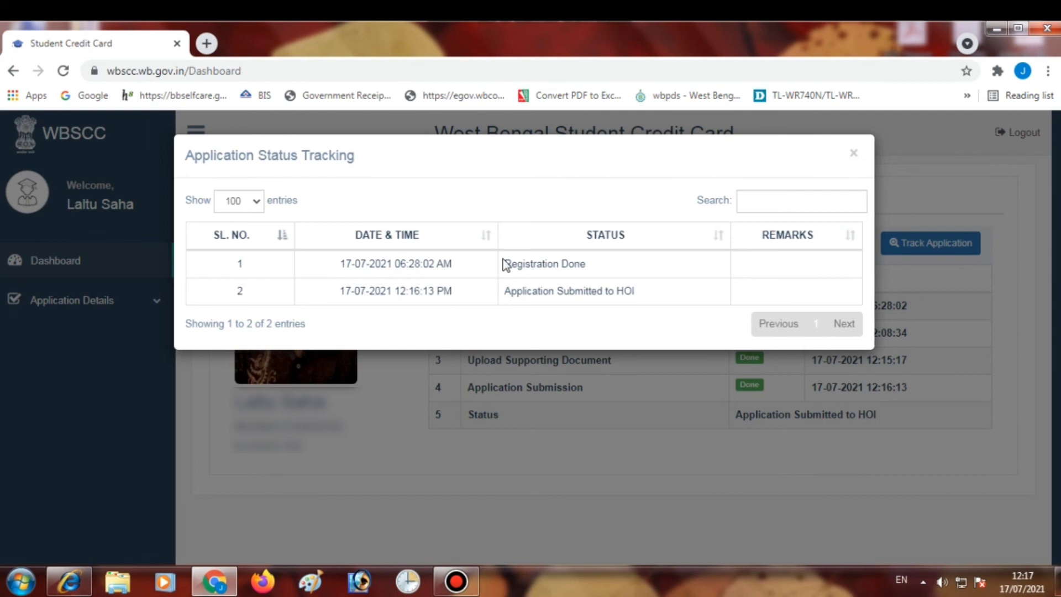
drag(342, 290, 428, 293)
click(469, 294)
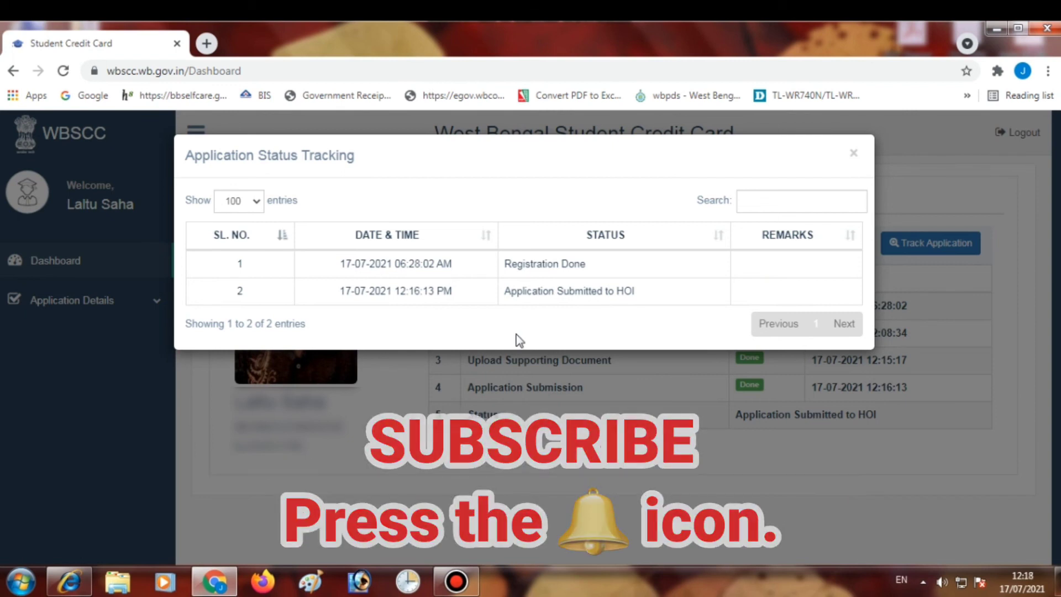
click(854, 157)
click(1015, 135)
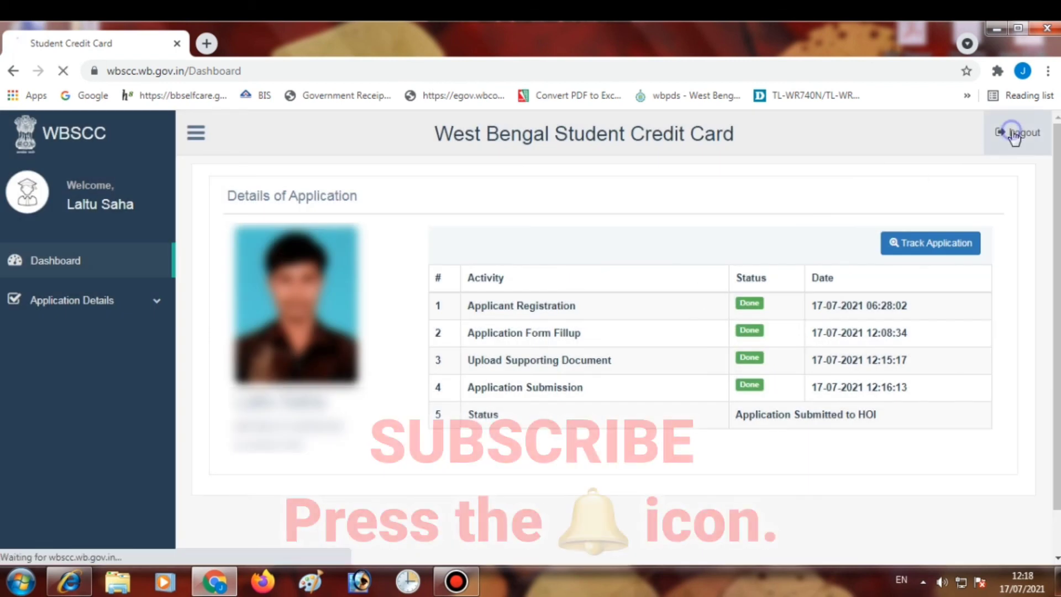